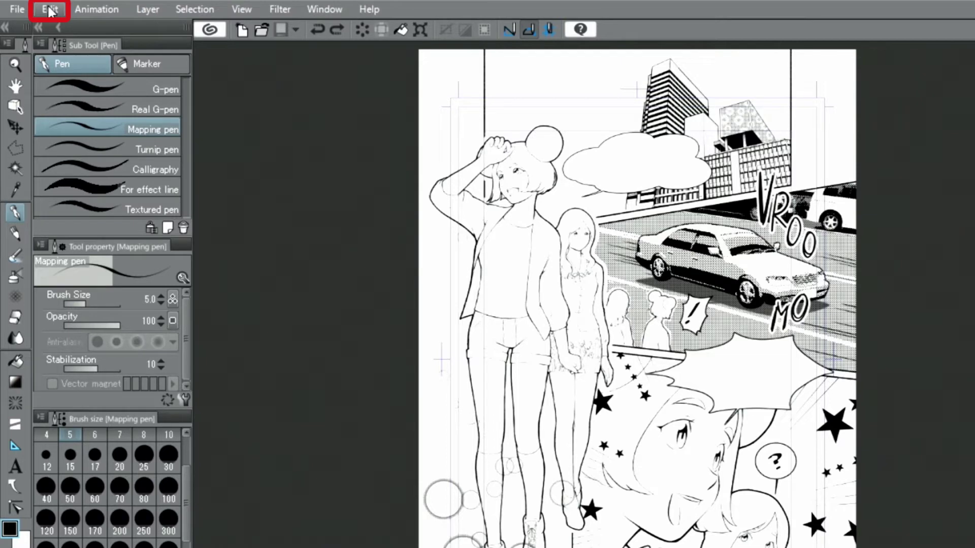
Change the canvas basic expression colour from Monochrome to Color in Canvas Properties.
left_click(49, 12)
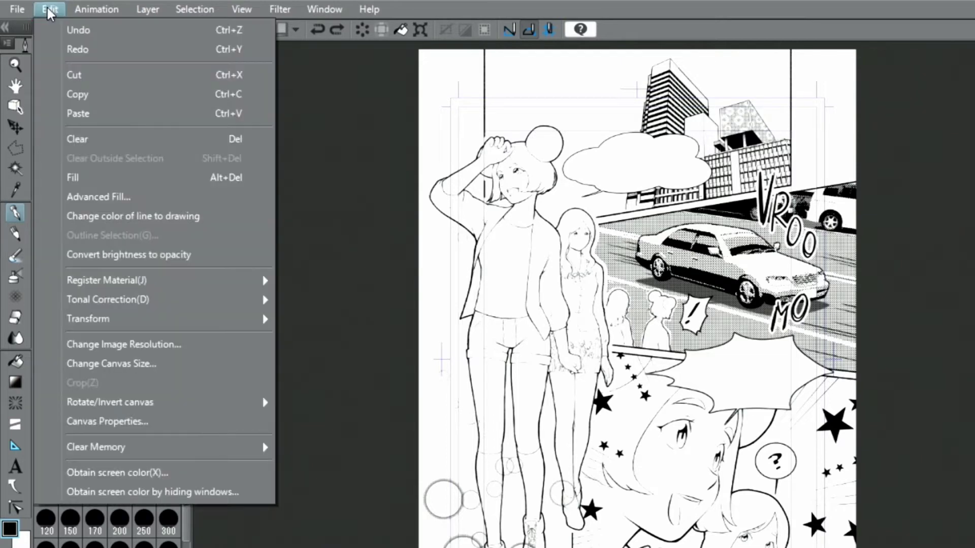
left_click(141, 428)
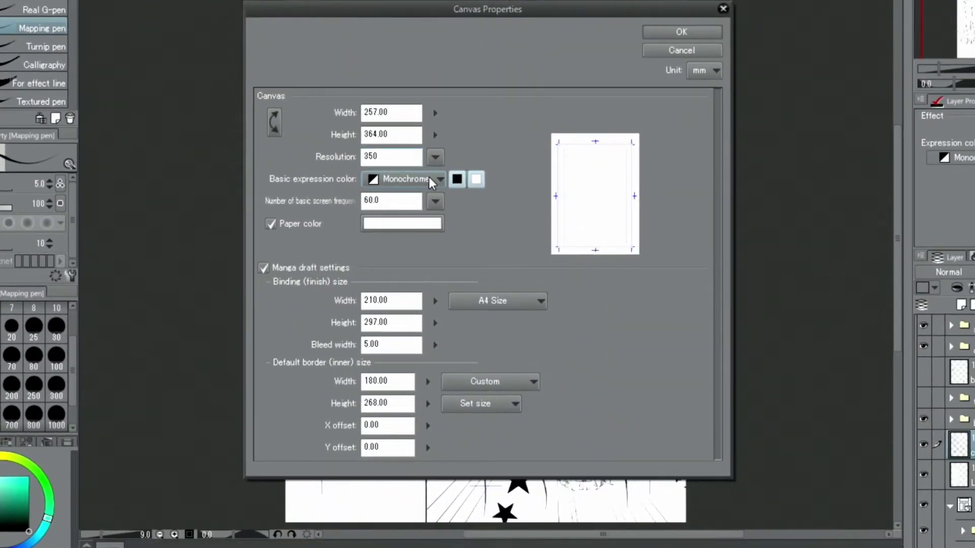
left_click(430, 179)
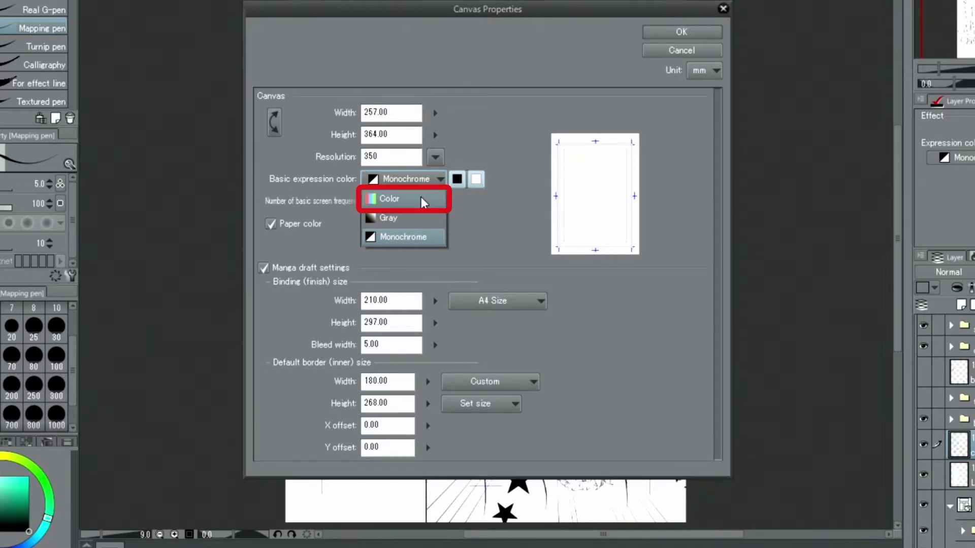
left_click(422, 198)
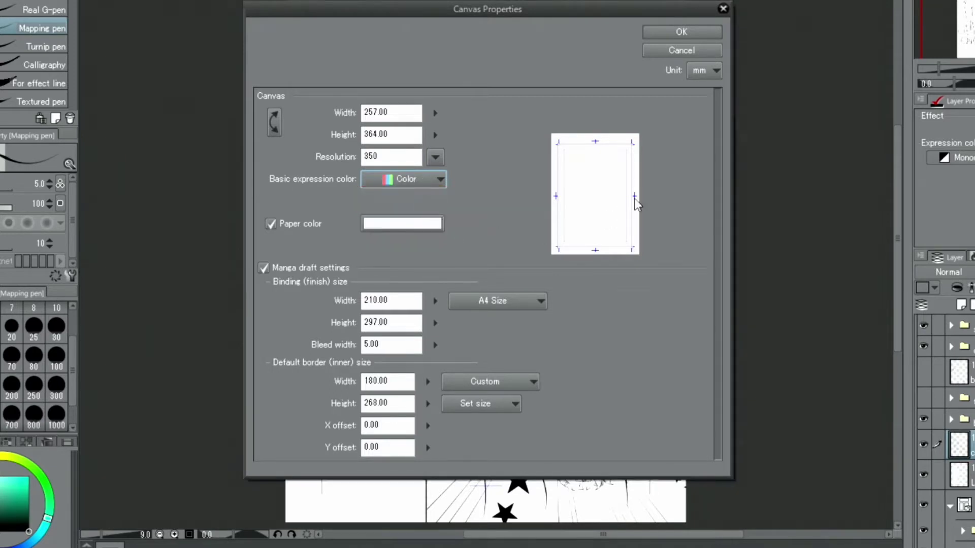
left_click(669, 34)
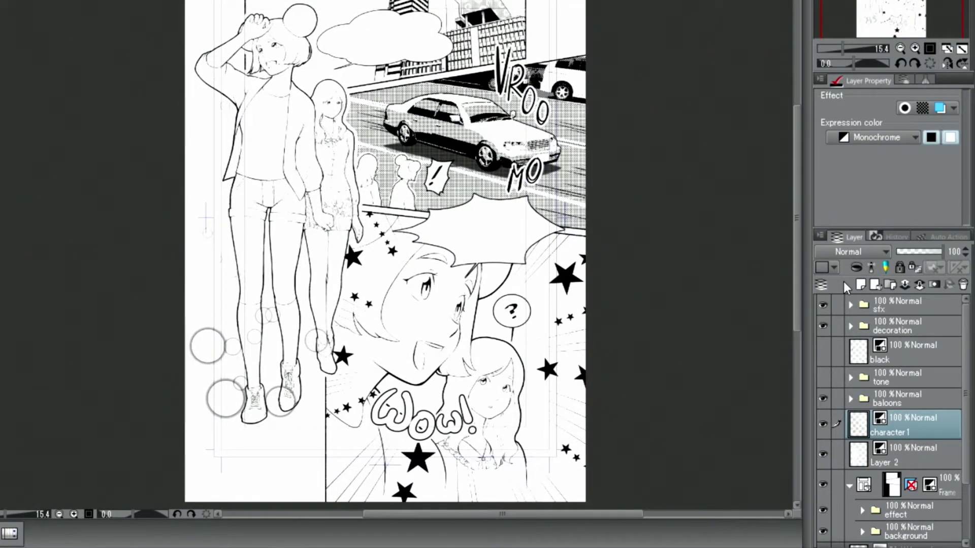
Hide the background, sound-effect and decoration folders.
left_click(823, 530)
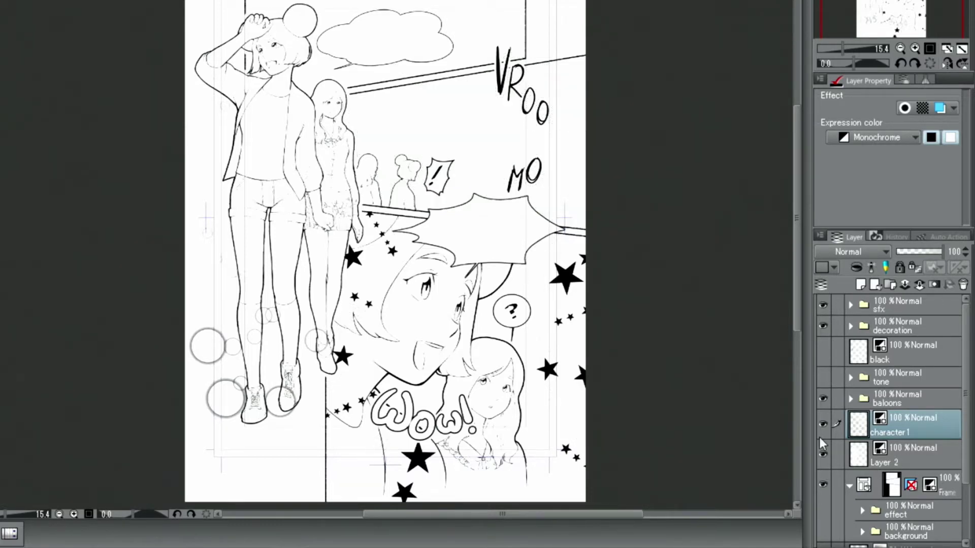
left_click(823, 305)
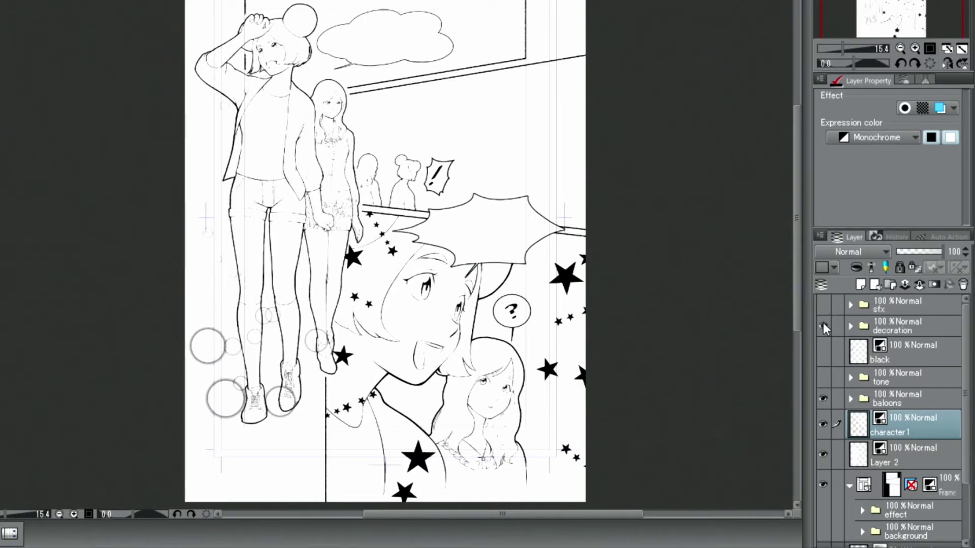
left_click(823, 326)
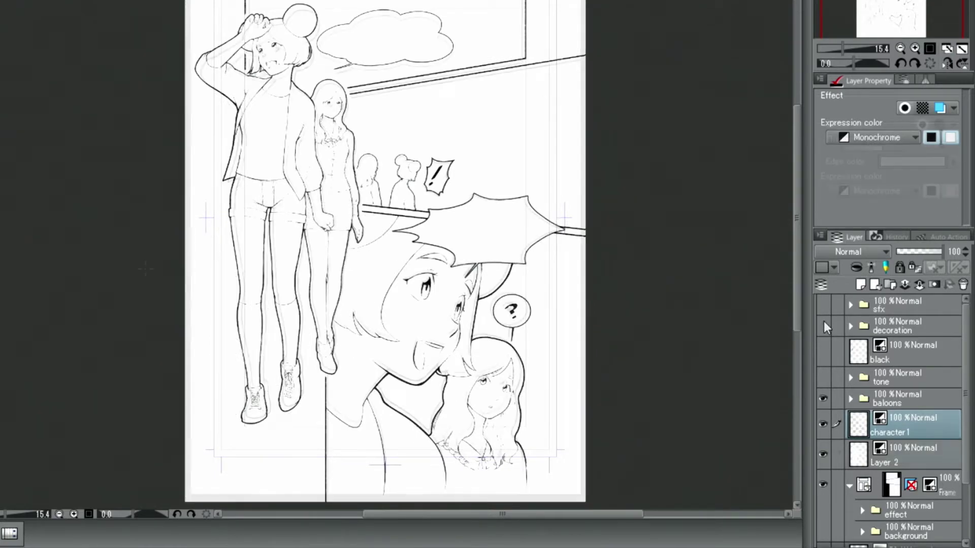
Add a new Layer 3 above Layer 2 and zoom in on the page.
left_click(909, 454)
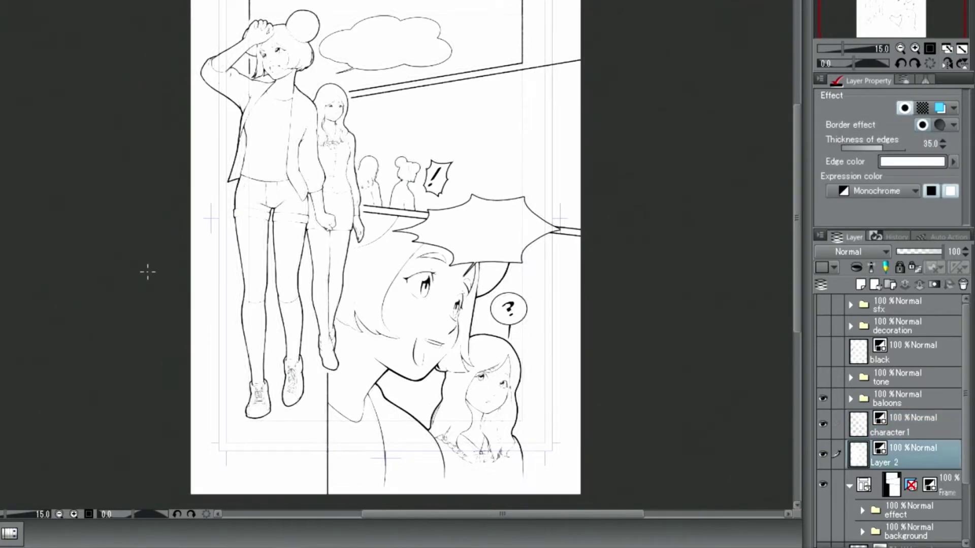
left_click(861, 285)
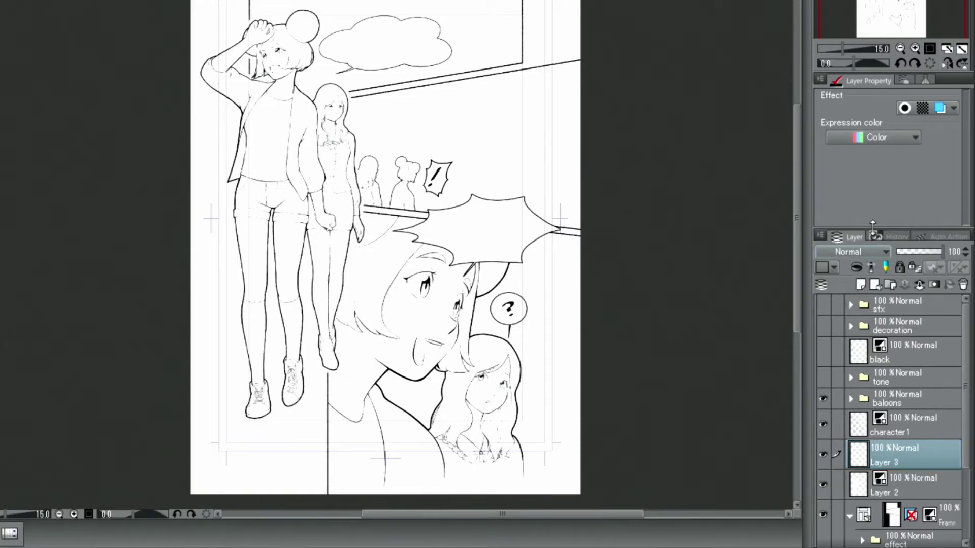
left_click(914, 49)
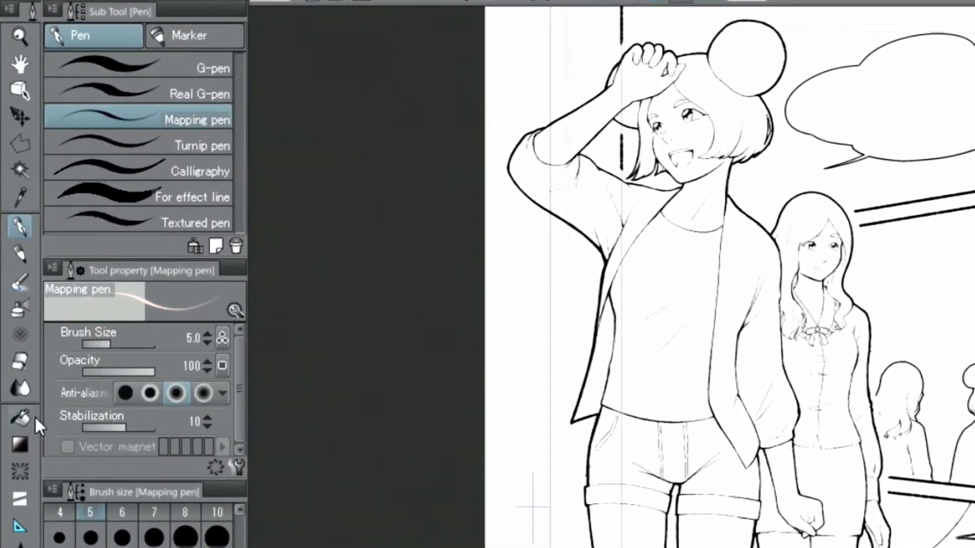
left_click(18, 417)
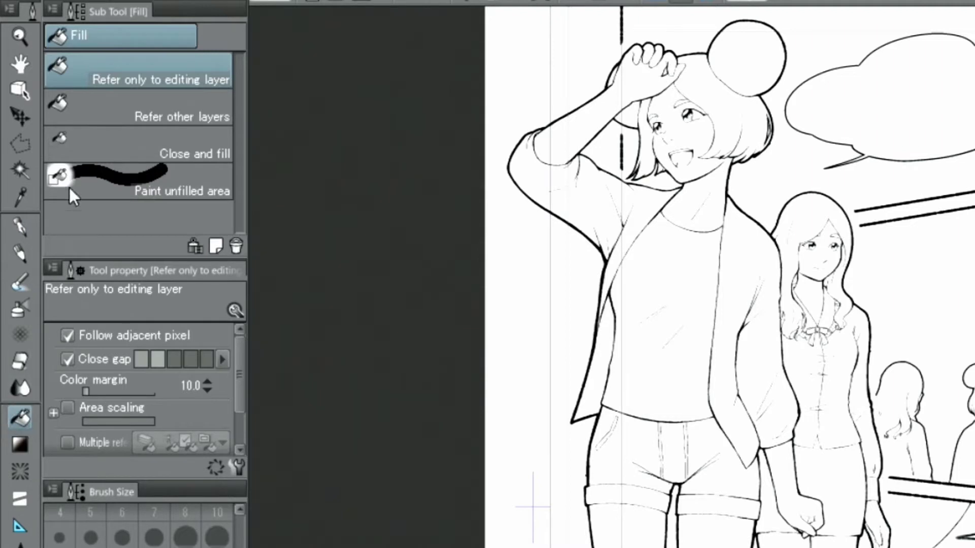
Fill both thighs, the lowered forearm, fist and wrist gap with peach, referring to other layers.
left_click(97, 108)
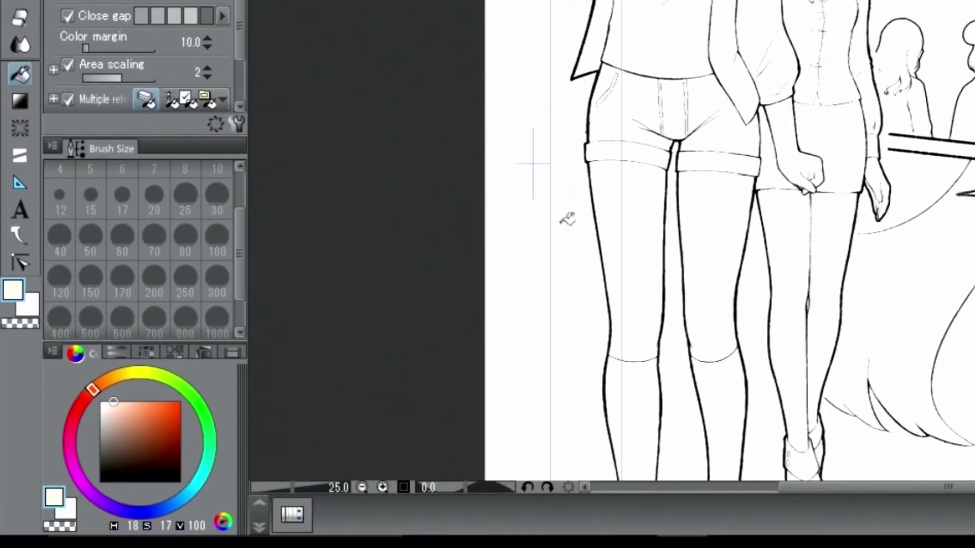
left_click(119, 528)
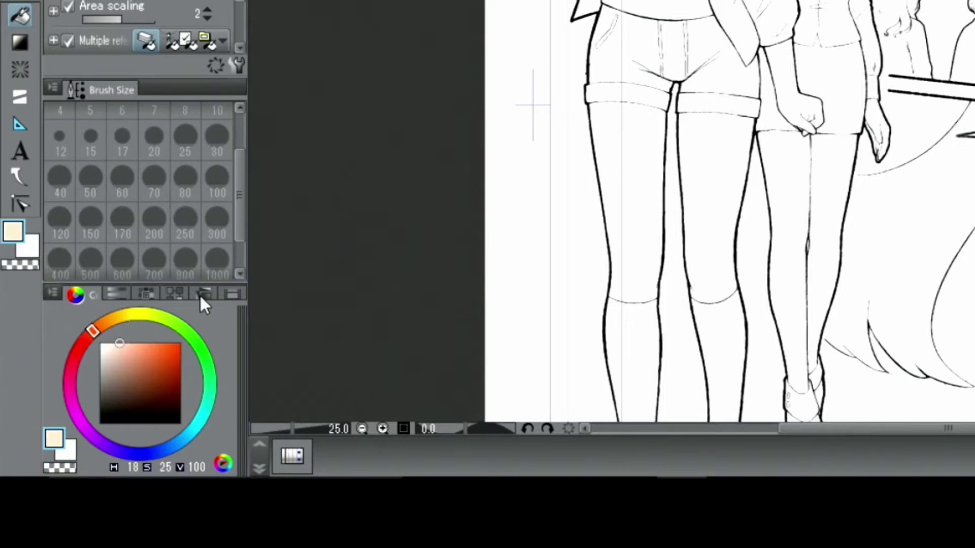
left_click(646, 137)
left_click(721, 140)
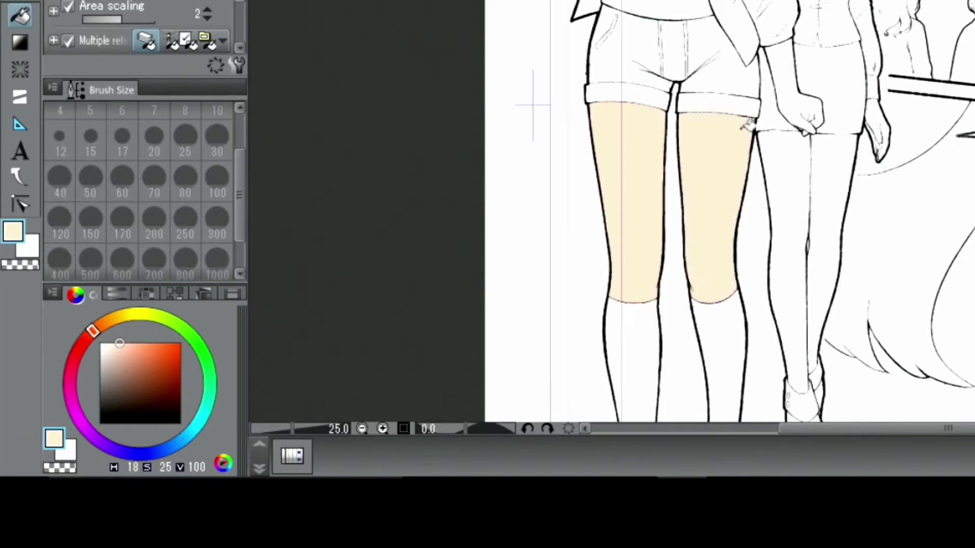
left_click(792, 87)
left_click(795, 89)
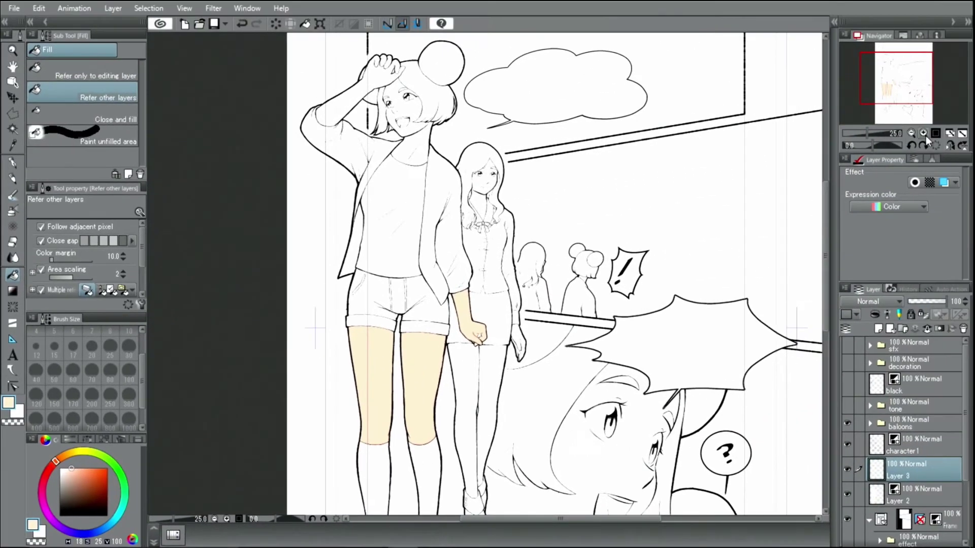
left_click(923, 133)
left_click(923, 133)
Close and fill the leftover gaps around the fist.
left_click_drag(897, 83, 899, 89)
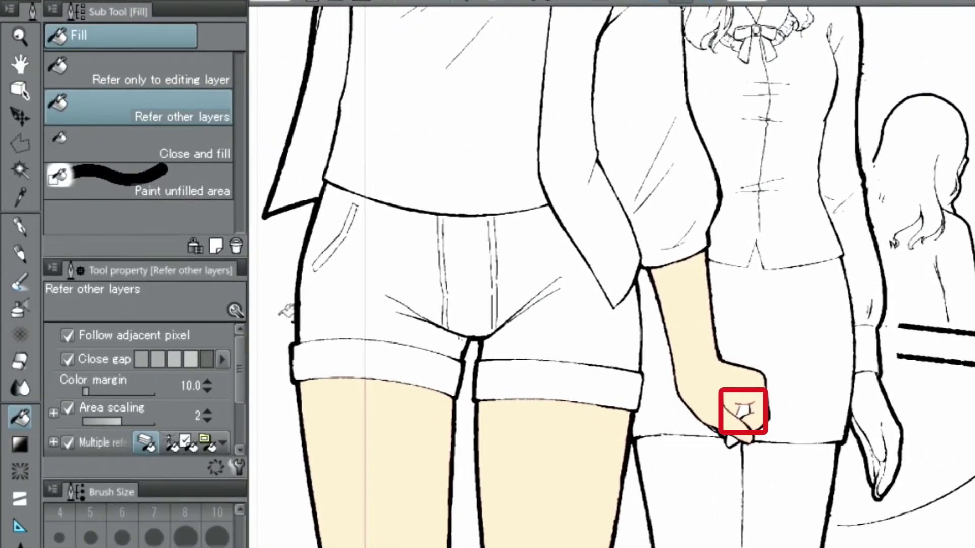
left_click(136, 152)
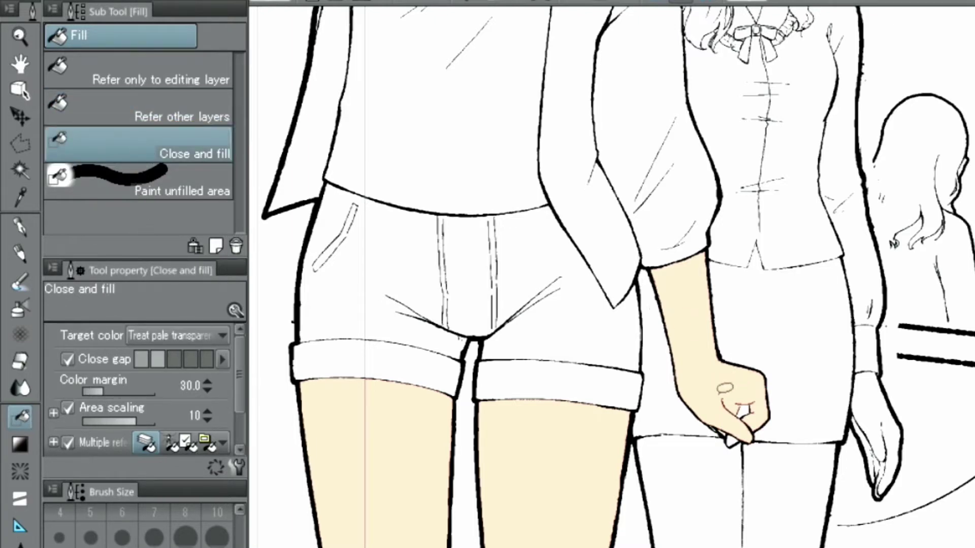
mouse_move(718, 394)
left_mouse_down()
mouse_move(775, 384)
mouse_move(778, 411)
mouse_move(732, 451)
mouse_move(716, 446)
mouse_move(714, 401)
left_mouse_up()
scroll(710, 430, "up", 10)
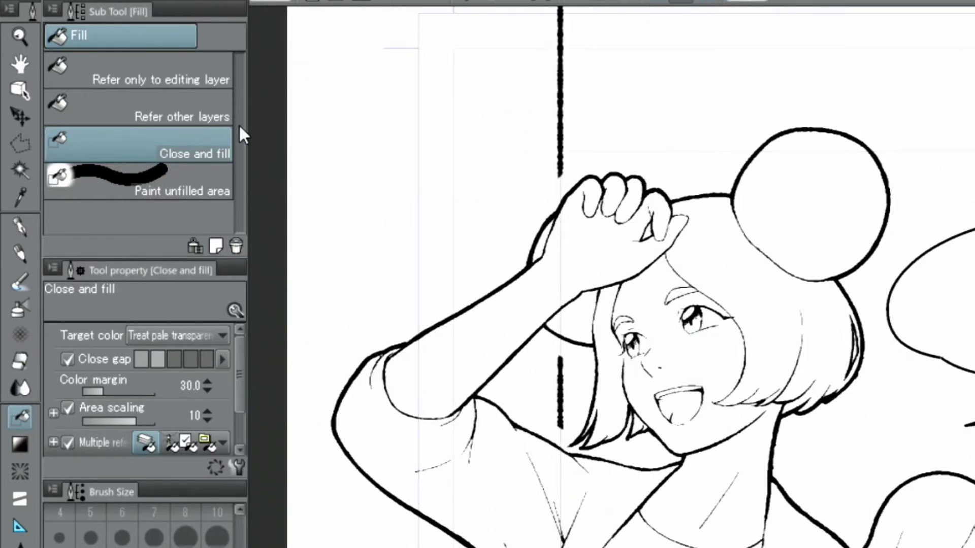
Fill the girl's face, neck, raised arm, hand and finger gap with peach.
left_click(203, 117)
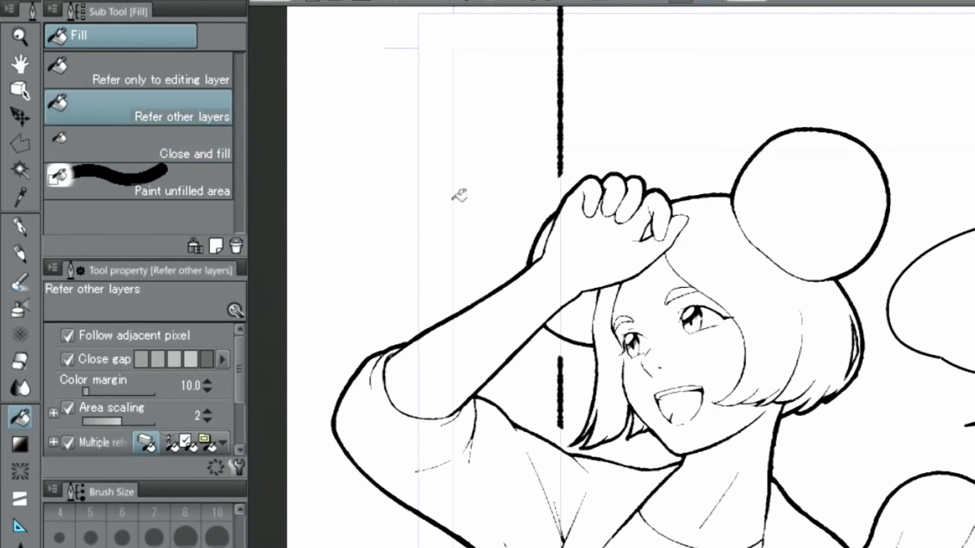
left_click(655, 303)
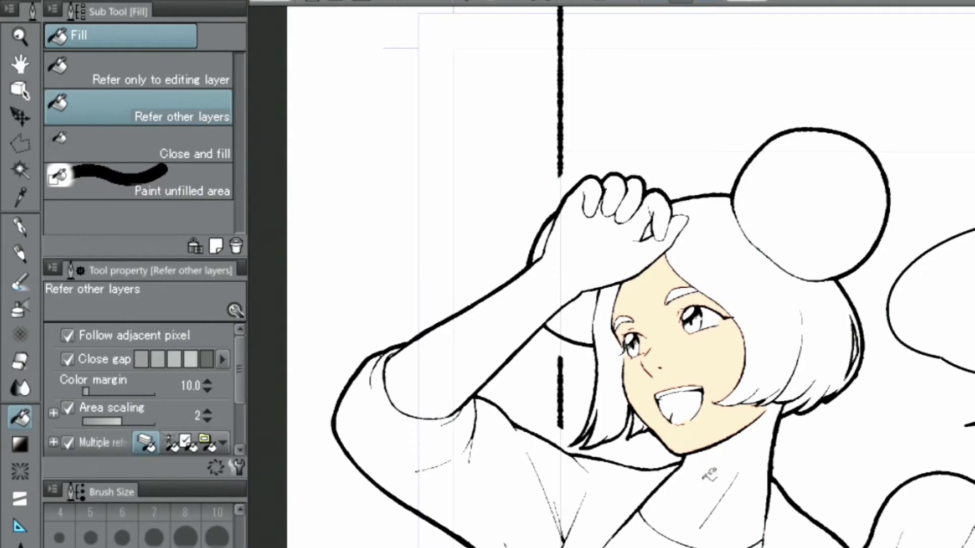
left_click(705, 471)
left_click(551, 286)
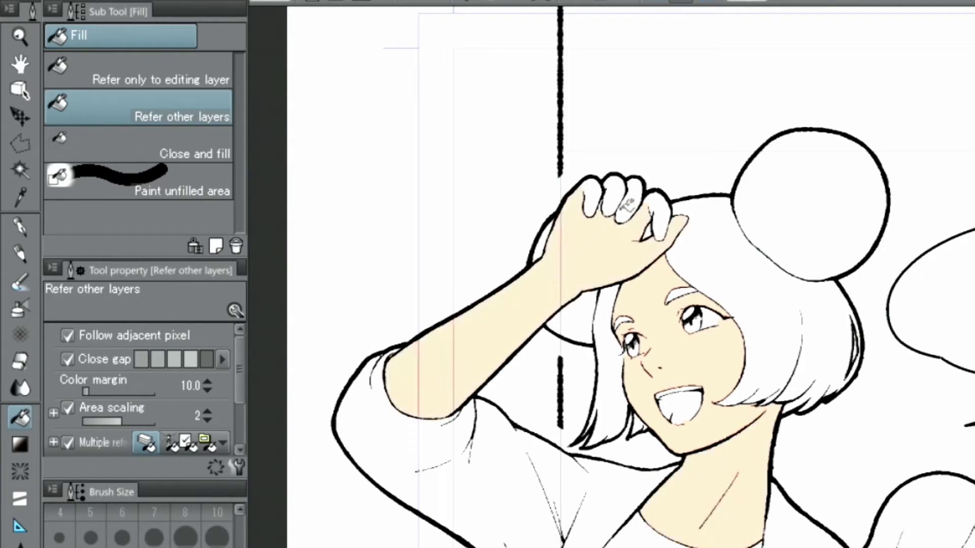
left_click(663, 199)
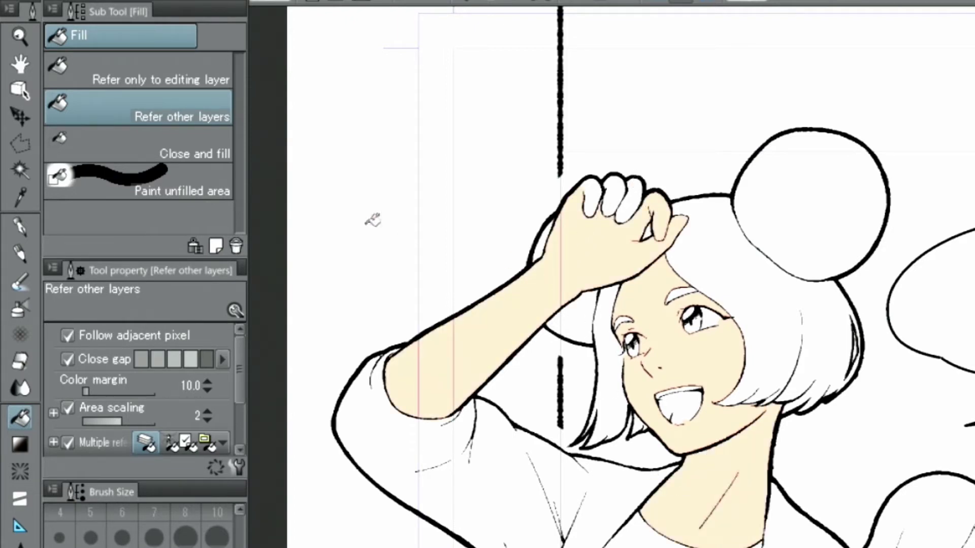
Paint over the unfilled finger gap, then change the colour to vivid magenta.
left_click(200, 187)
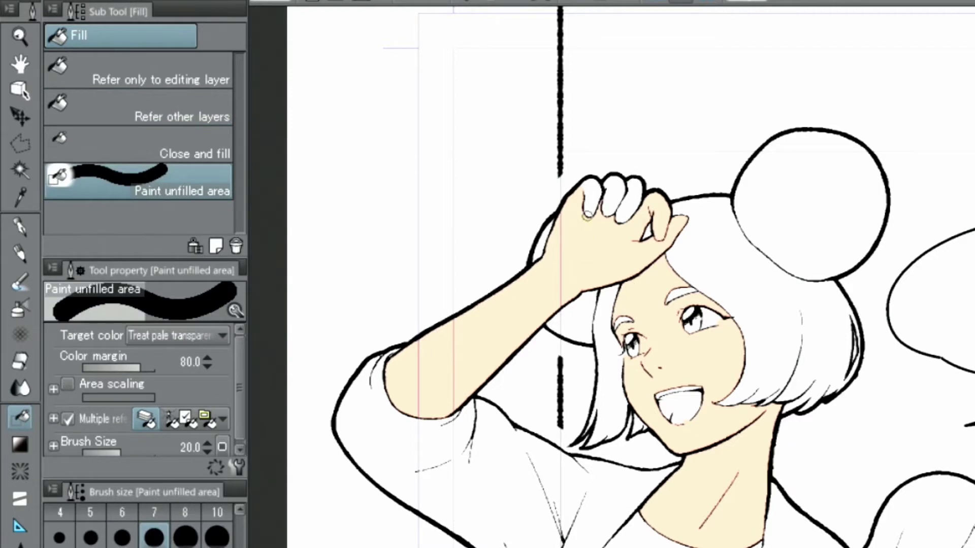
mouse_move(590, 184)
left_mouse_down()
mouse_move(583, 190)
mouse_move(617, 180)
mouse_move(629, 192)
mouse_move(640, 187)
mouse_move(619, 218)
mouse_move(627, 190)
mouse_move(602, 213)
mouse_move(593, 195)
mouse_move(579, 216)
left_mouse_up()
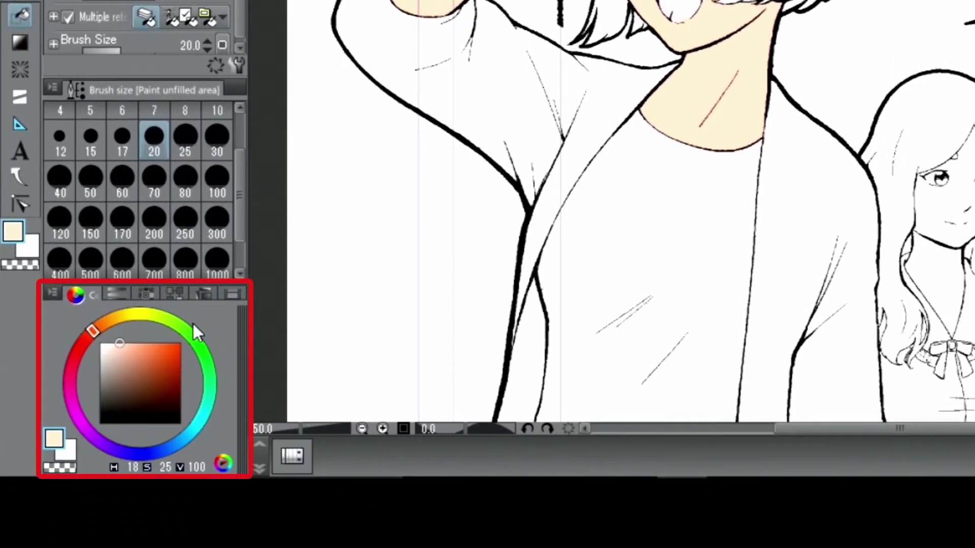
mouse_move(92, 337)
left_mouse_down()
mouse_move(69, 361)
mouse_move(72, 390)
left_mouse_up()
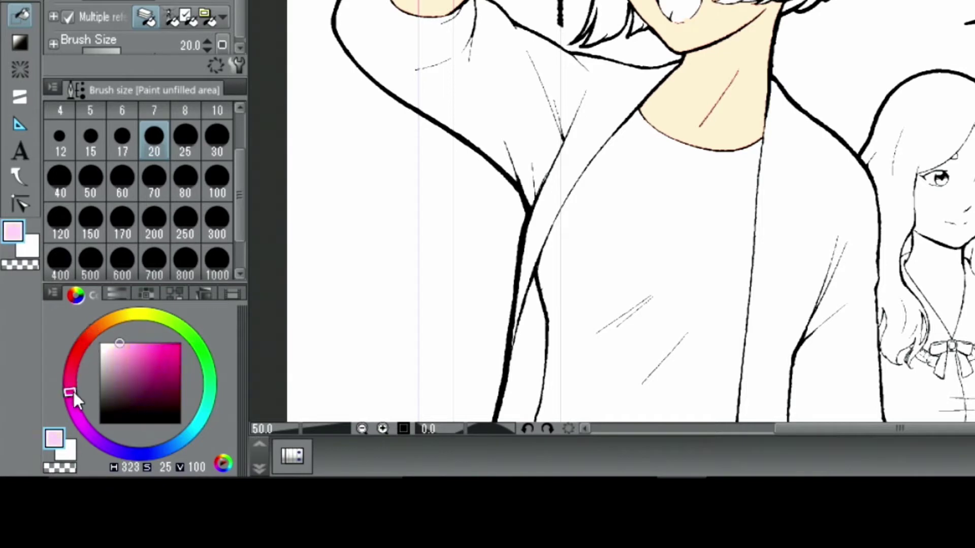
left_click_drag(120, 344, 158, 315)
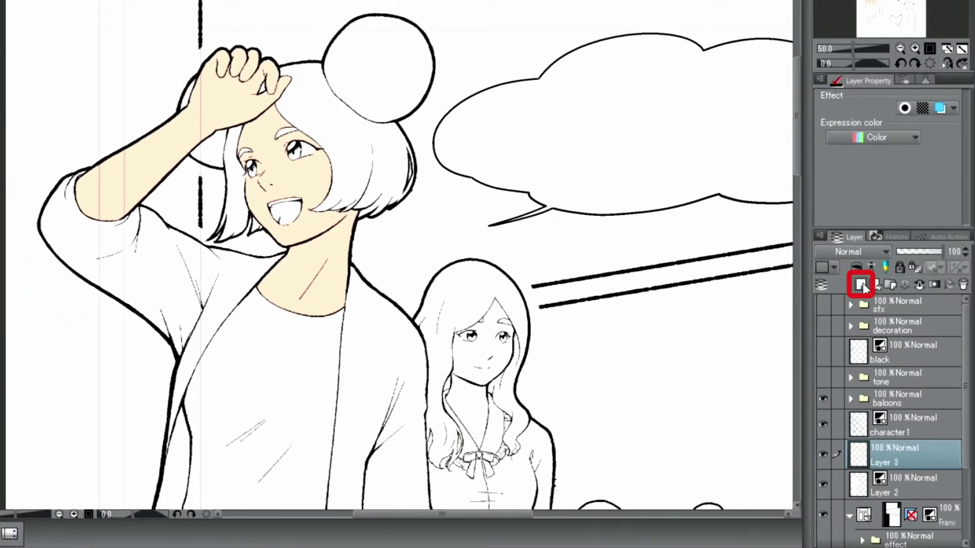
On a new layer above Layer 3, fill the jacket sleeves and front magenta, then pick yellow.
left_click(862, 285)
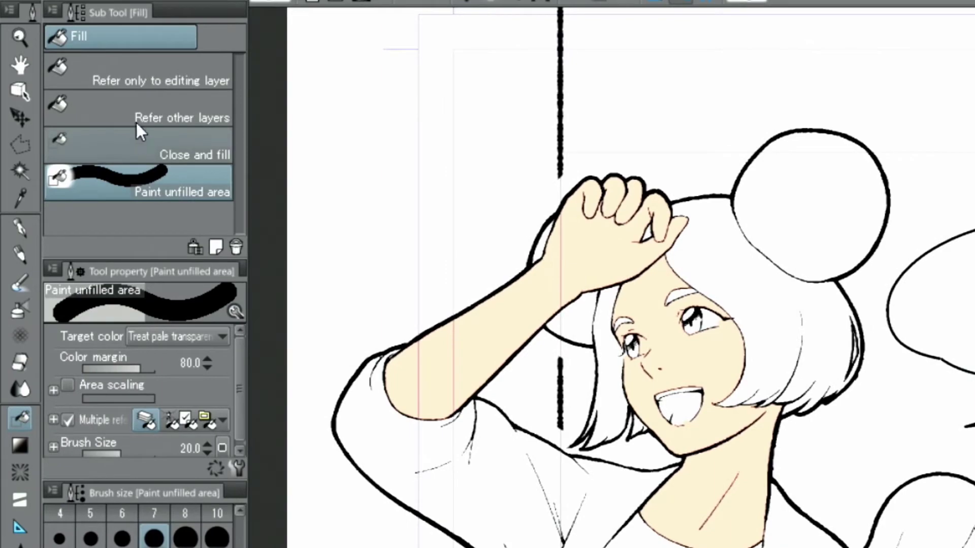
left_click(42, 68)
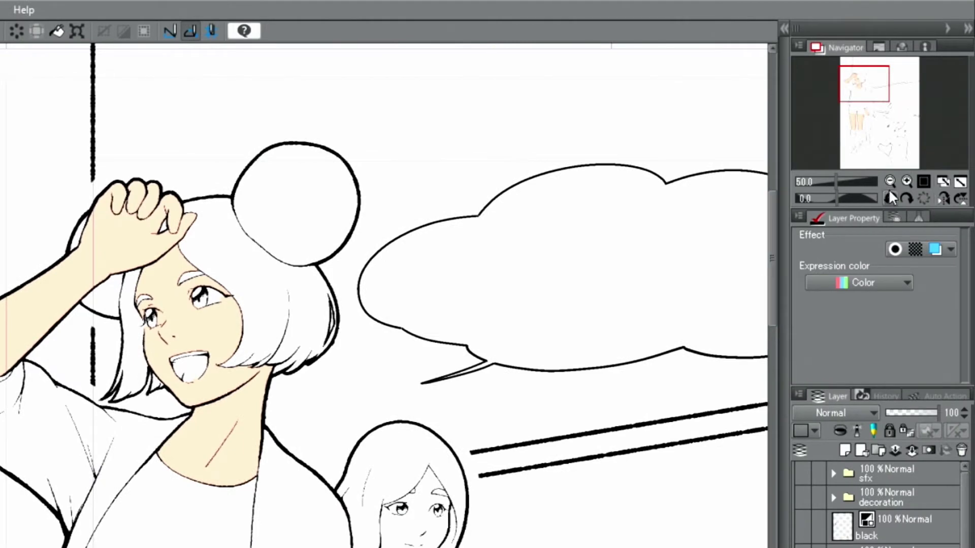
left_click(889, 181)
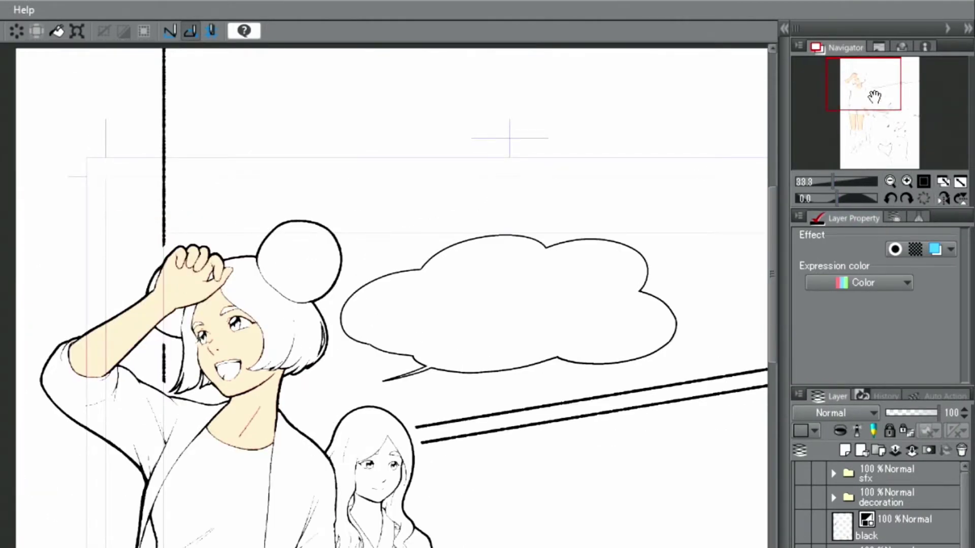
mouse_move(871, 97)
left_mouse_down()
mouse_move(868, 87)
mouse_move(869, 95)
left_mouse_up()
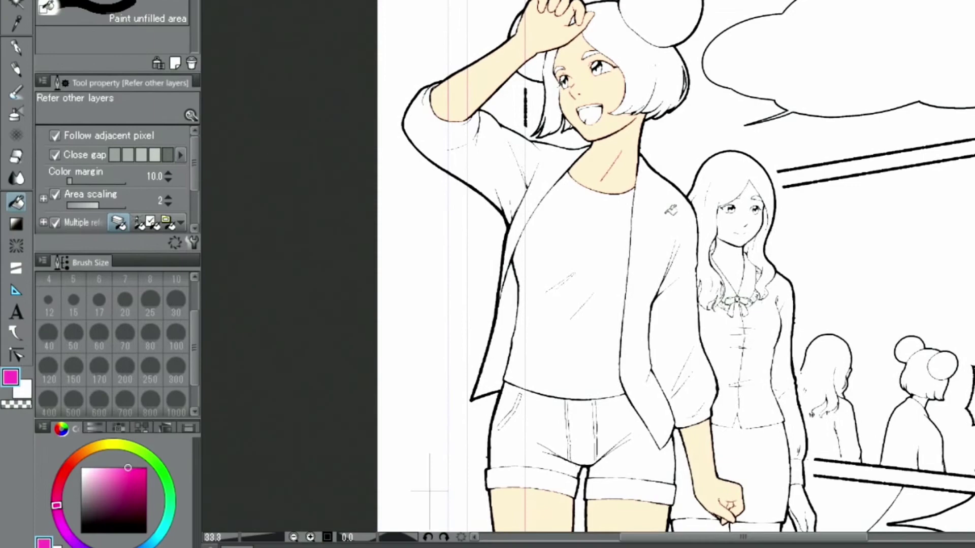
left_click(670, 210)
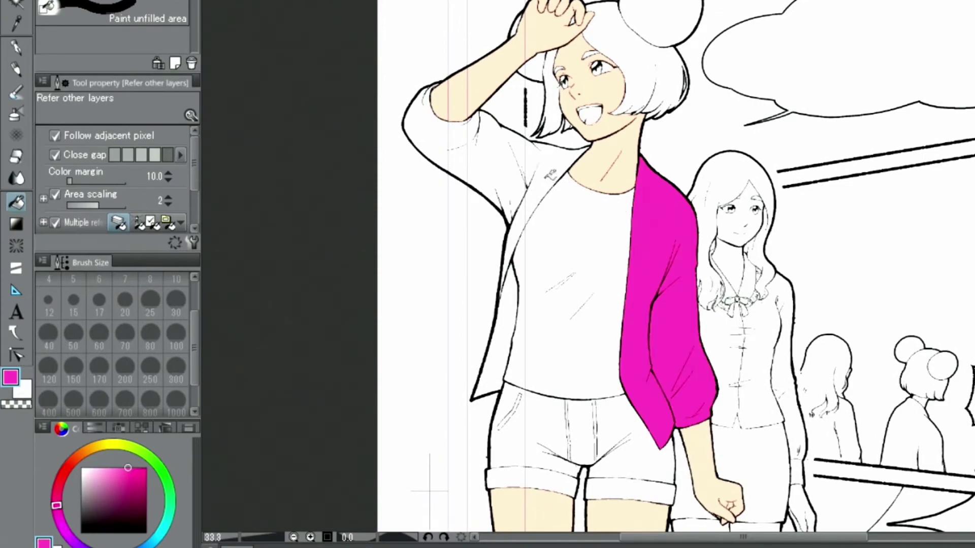
left_click(533, 155)
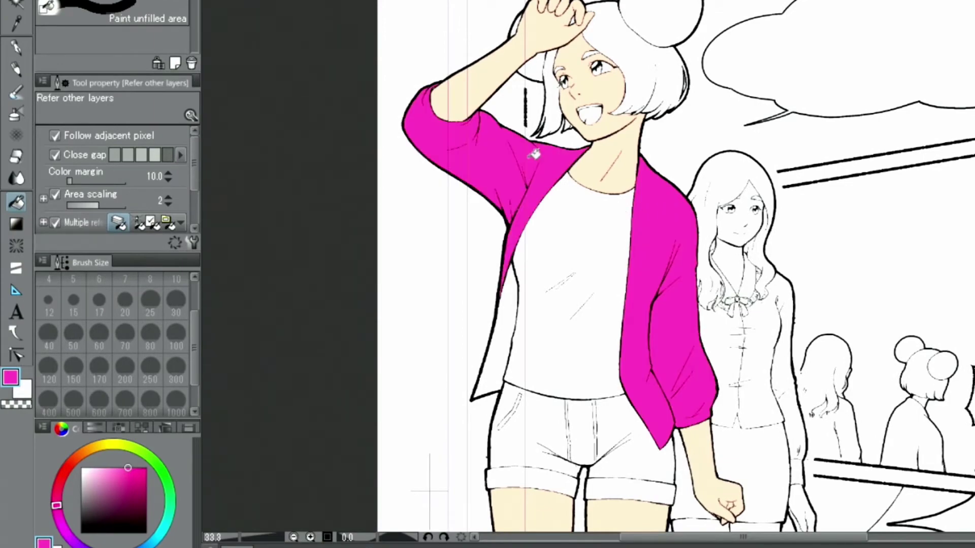
left_click(504, 304)
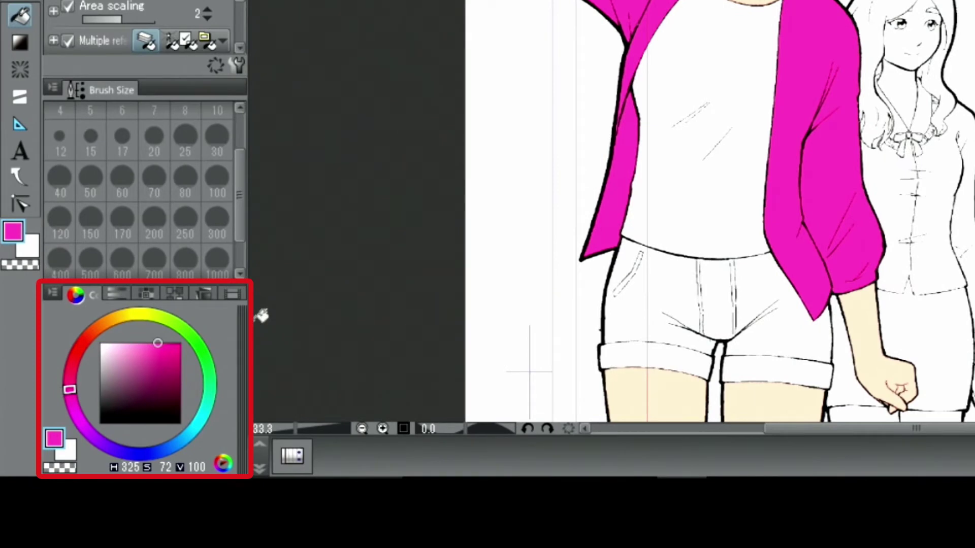
left_click_drag(127, 317, 134, 313)
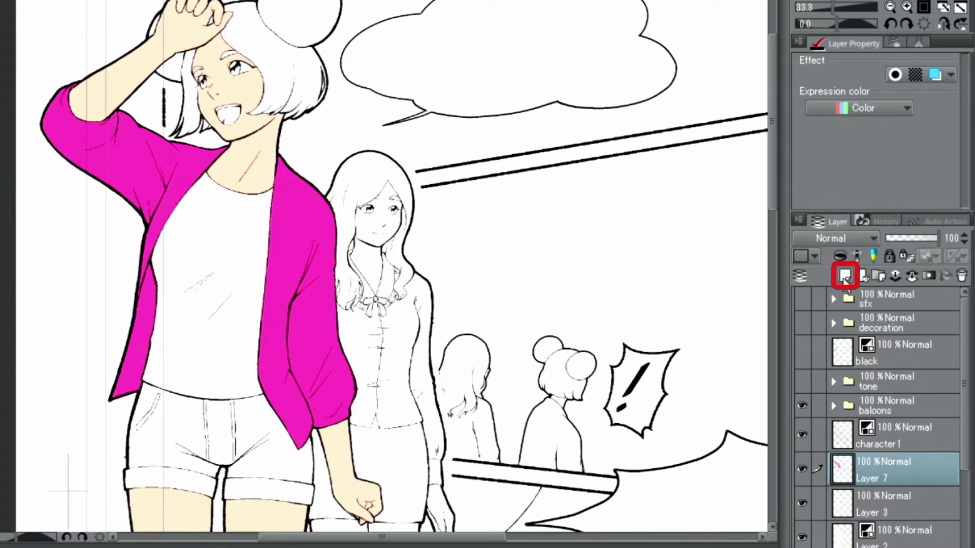
Fill the main girl's white shirt yellow on a new raster layer.
left_click(845, 276)
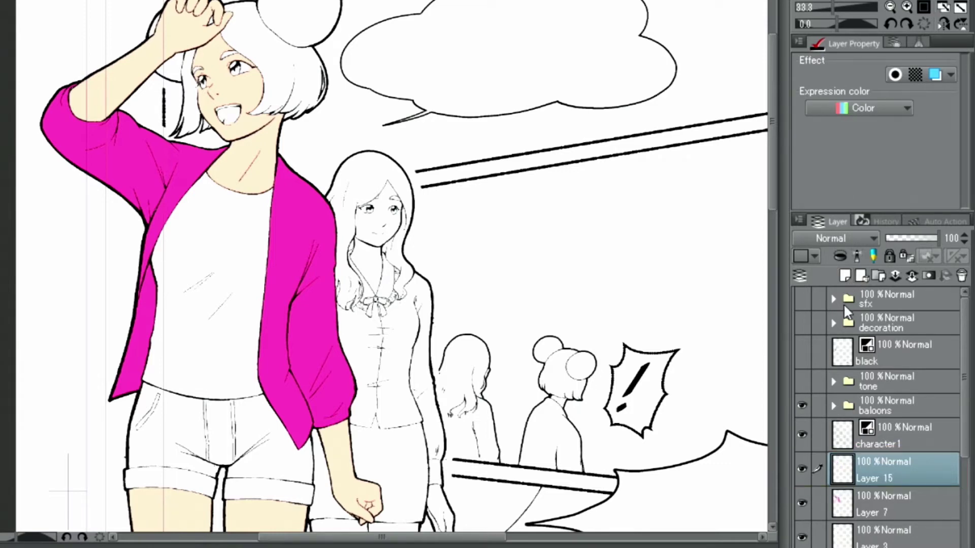
left_click(234, 246)
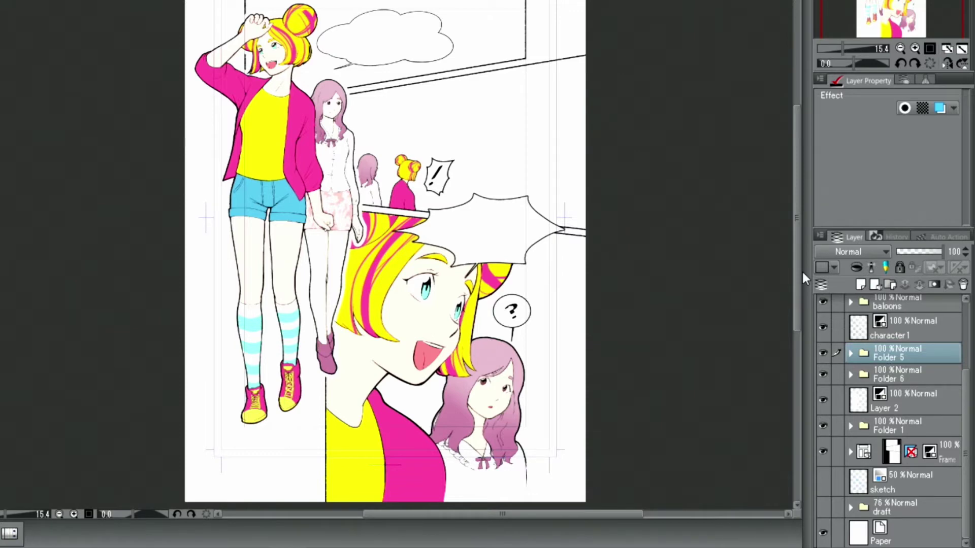
Create a new raster layer directly above Folder 5 in the Layer panel.
left_click(861, 285)
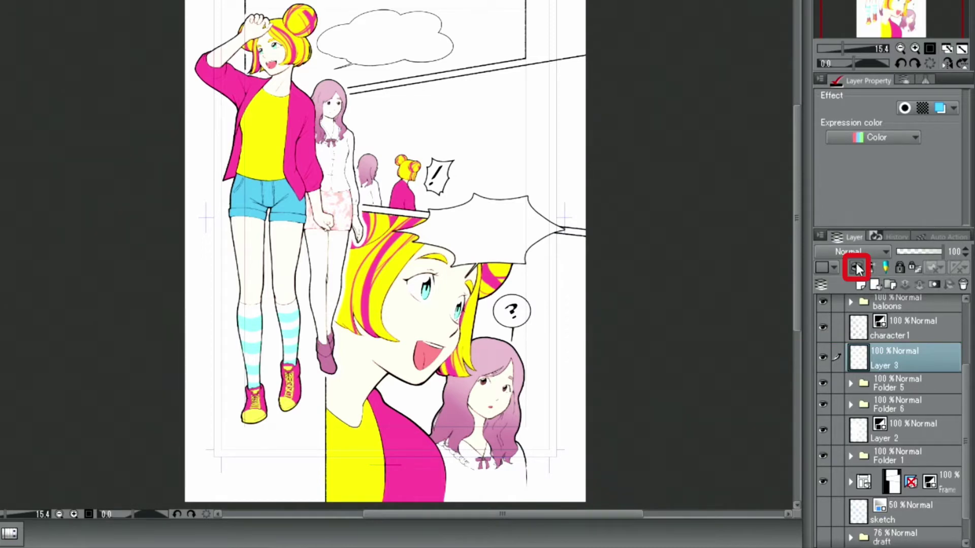
Clip the new layer to the one below, set it to Multiply, and zoom to the page top.
left_click(856, 264)
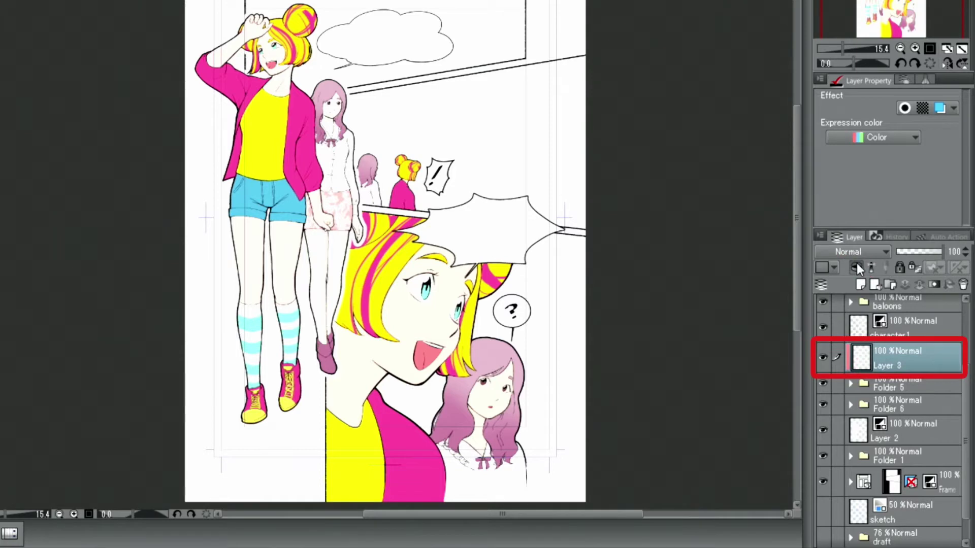
left_click(859, 256)
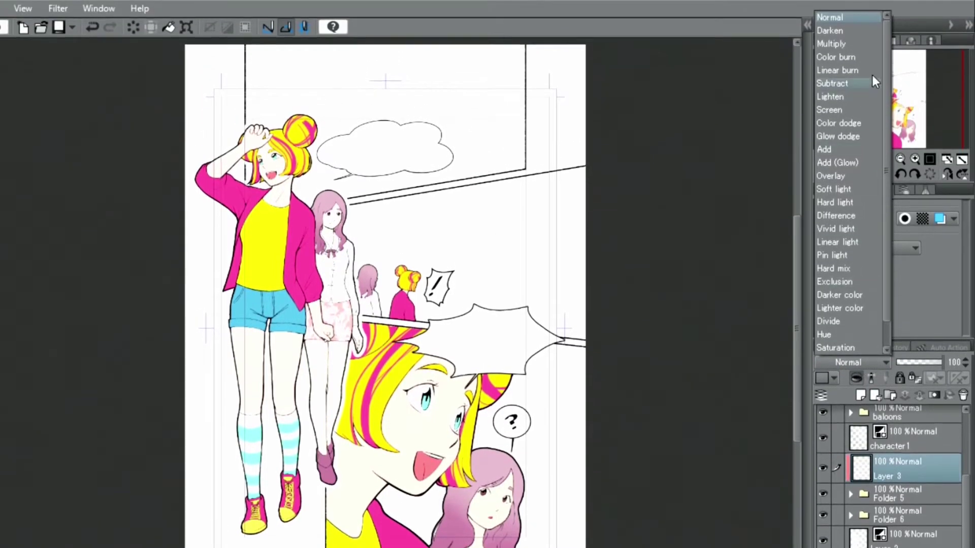
left_click(850, 44)
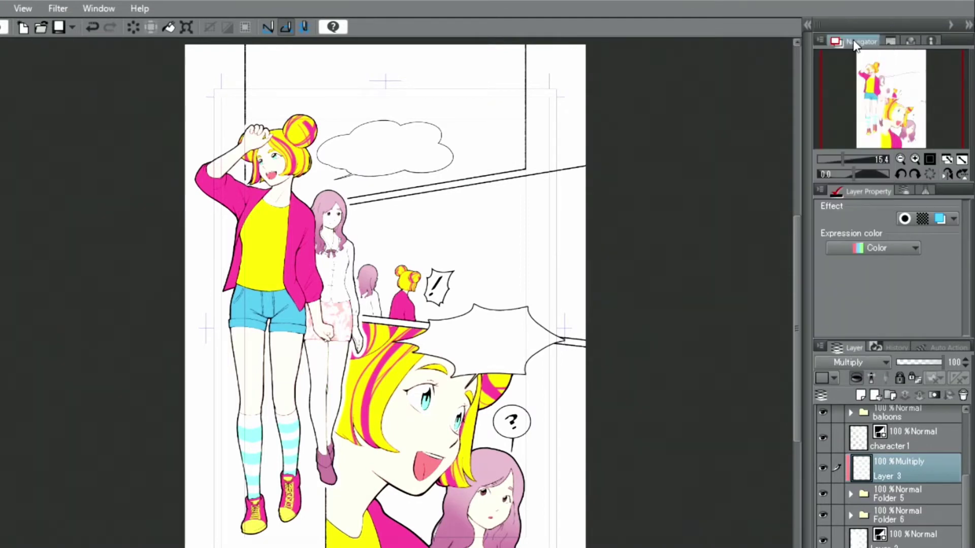
scroll(893, 113, "up", 1)
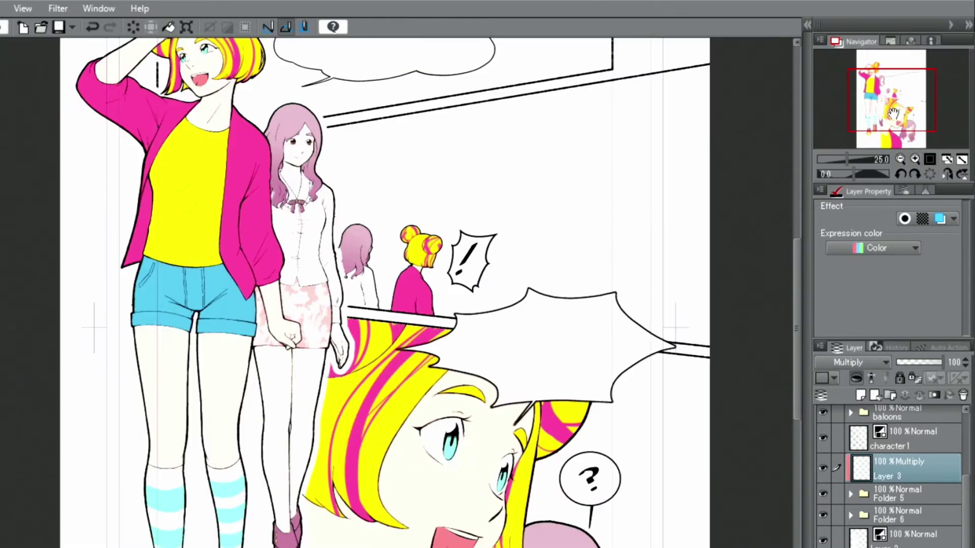
scroll(893, 112, "up", 1)
left_click_drag(893, 113, 871, 83)
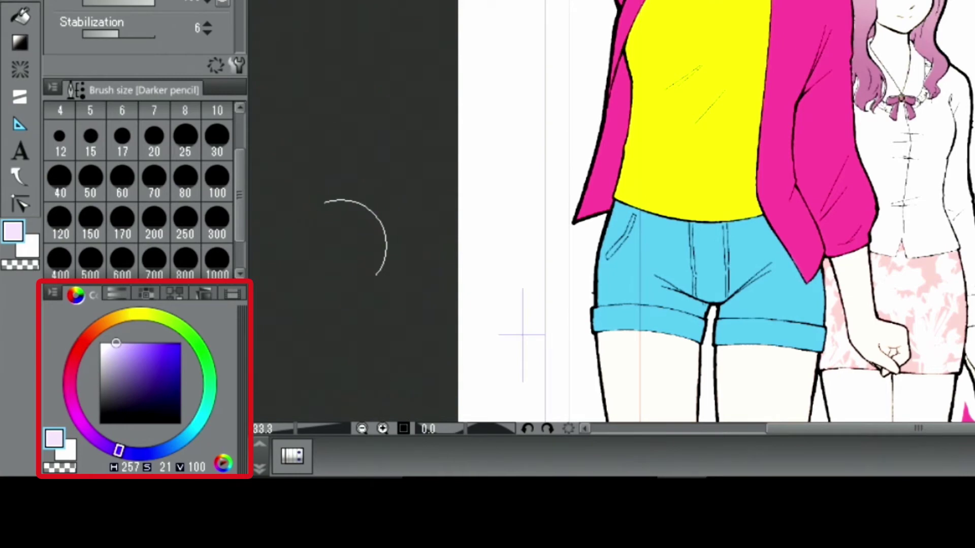
Slightly desaturate the lavender and paint shadow strokes along the jacket sleeve with the Pen.
left_click(115, 343)
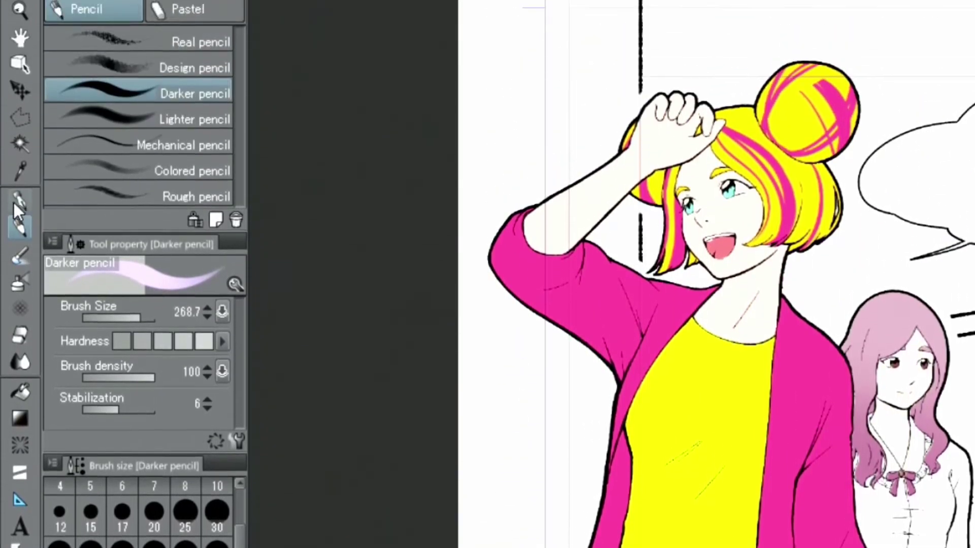
left_click(16, 203)
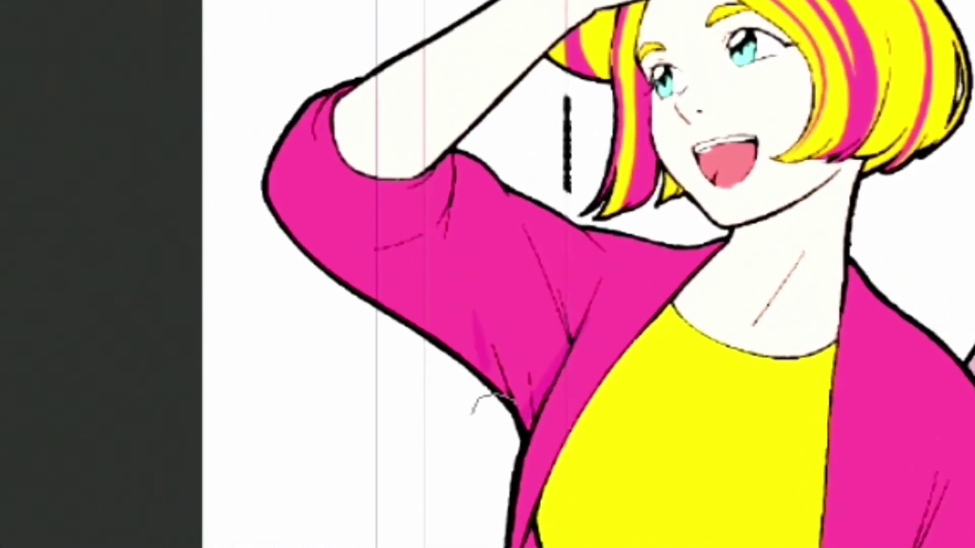
left_click_drag(464, 268, 508, 396)
left_click_drag(454, 249, 502, 425)
mouse_move(495, 374)
left_mouse_down()
mouse_move(387, 320)
mouse_move(261, 168)
left_mouse_up()
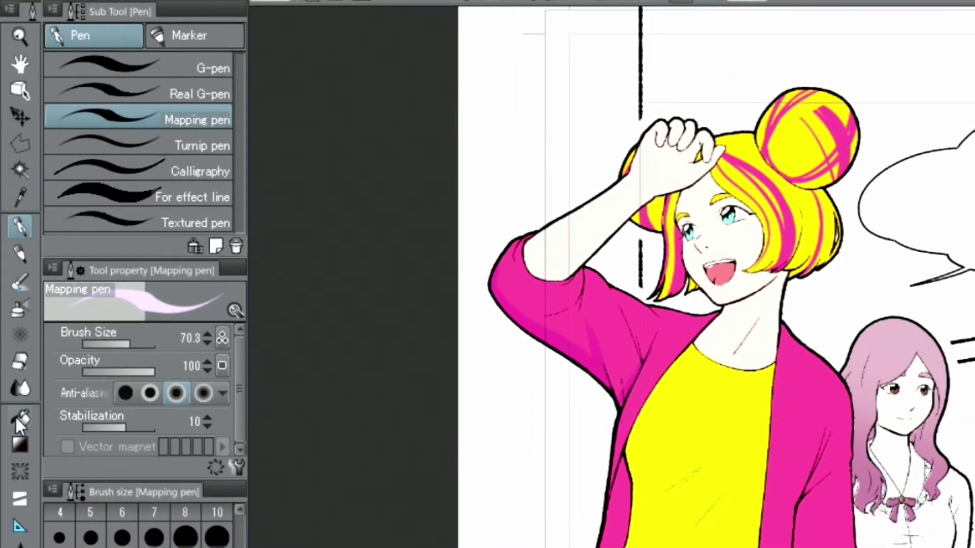
left_click(29, 426)
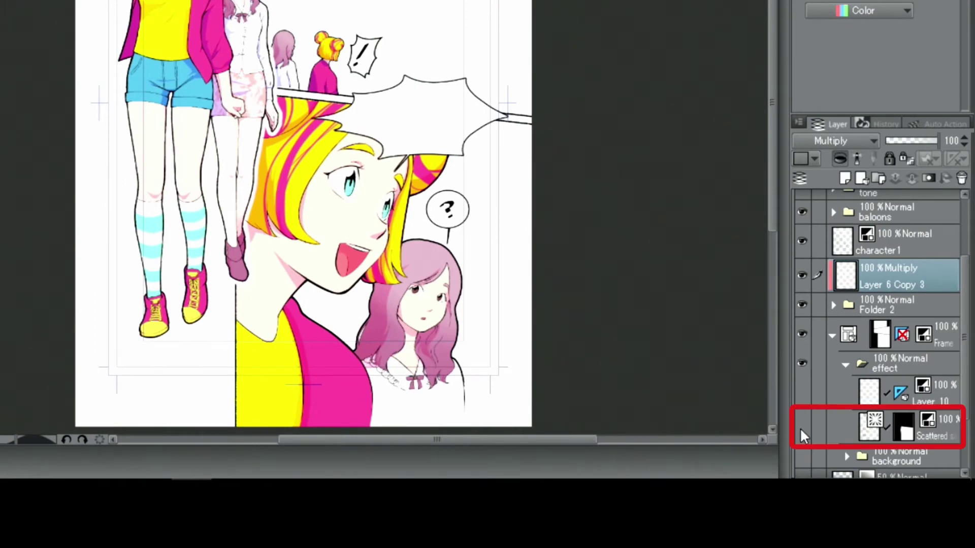
Show and select the Scattered speed-lines layer and set its expression colour to Color.
left_click(801, 427)
left_click(945, 421)
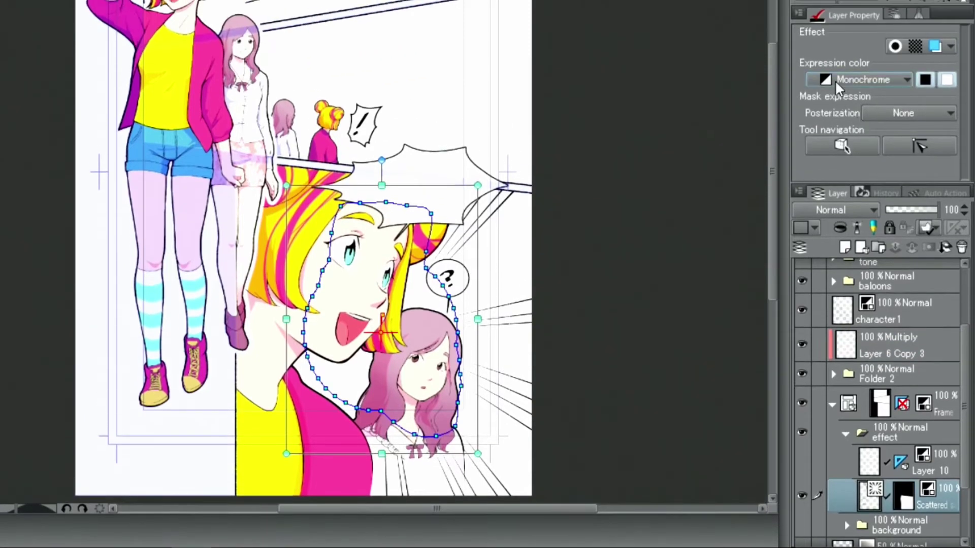
left_click(833, 15)
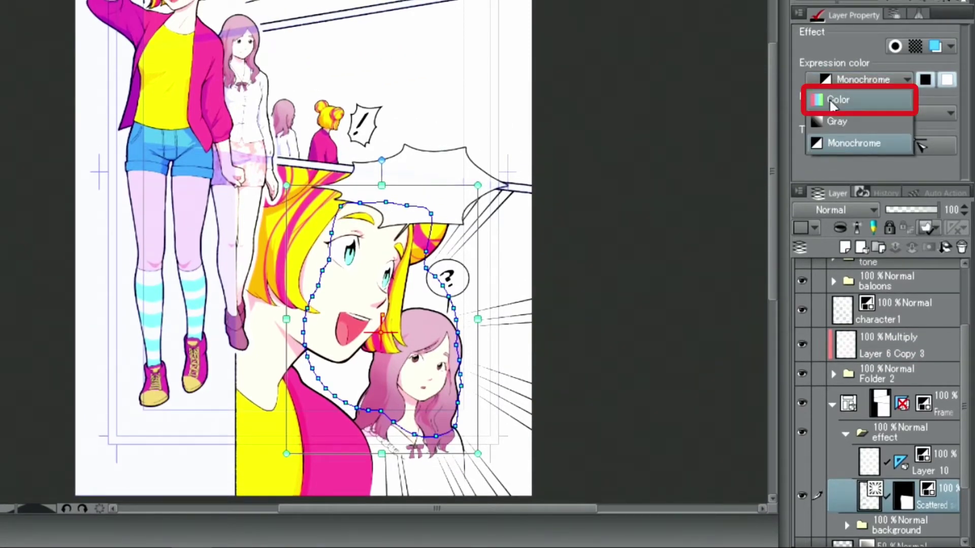
left_click(833, 101)
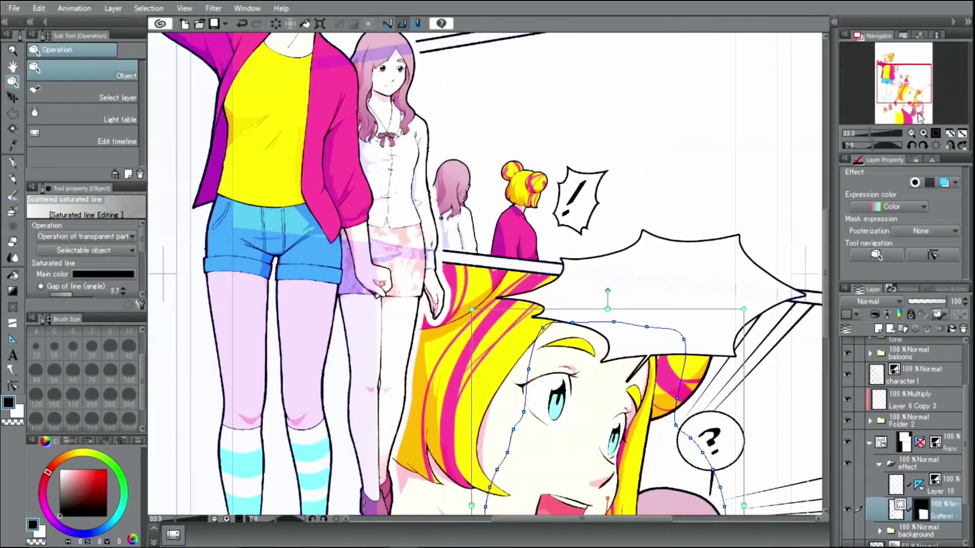
scroll(919, 117, "up", 2)
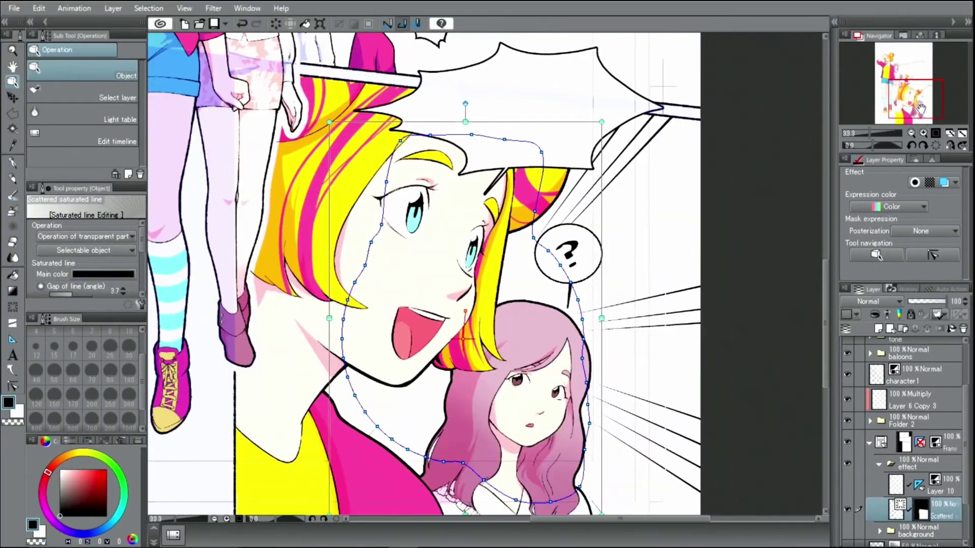
left_click_drag(914, 97, 914, 106)
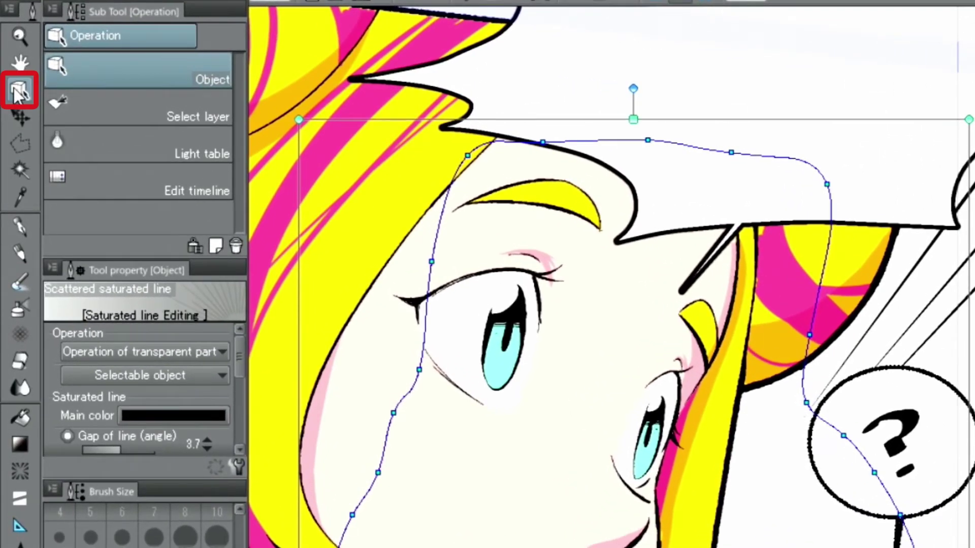
Change the scattered speed lines' main colour from black to blue (hue 245, HEX 2B1BD7).
left_click(162, 422)
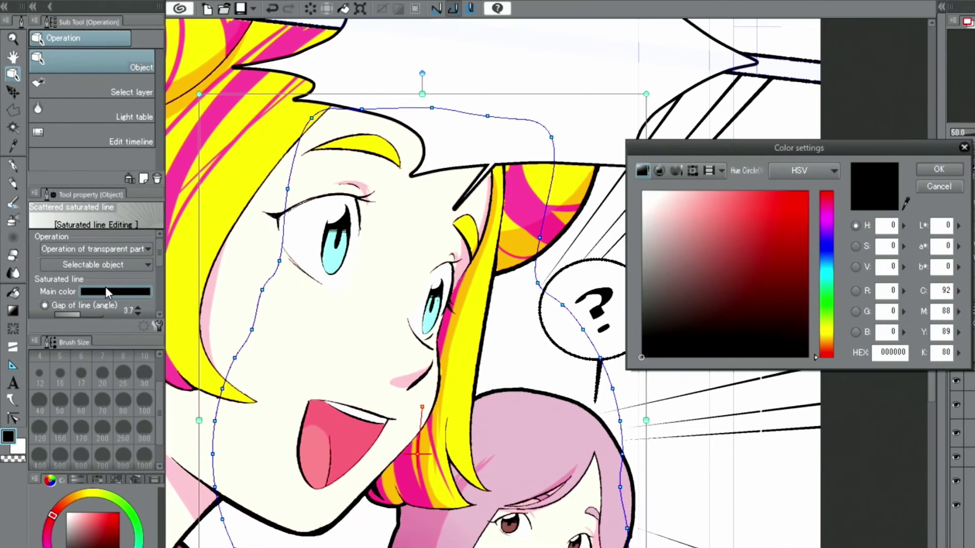
left_click(827, 245)
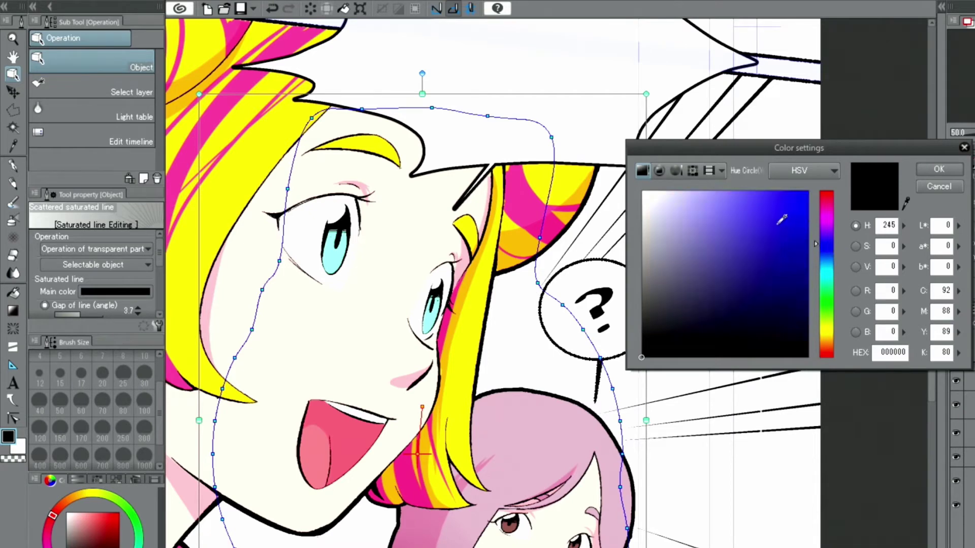
left_click(808, 215)
left_click_drag(808, 216, 787, 218)
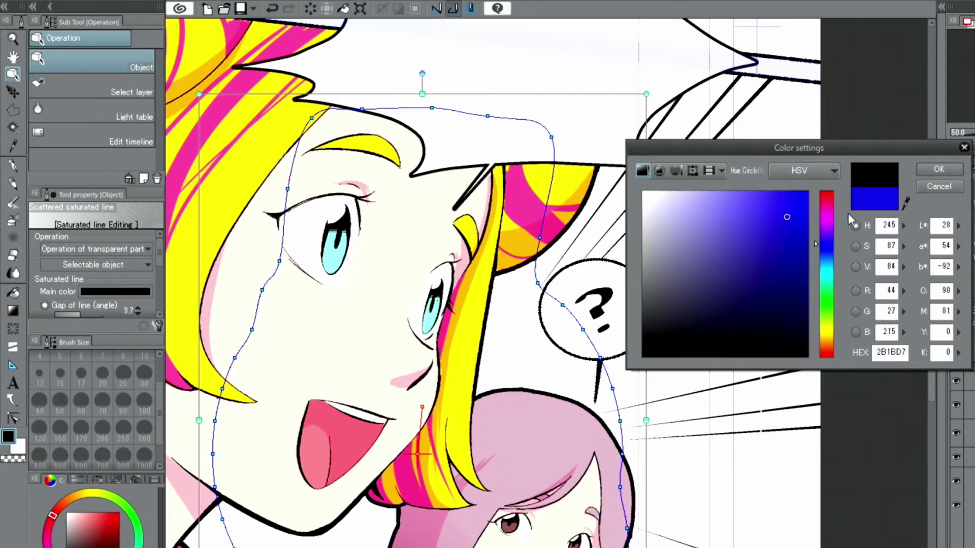
left_click(926, 169)
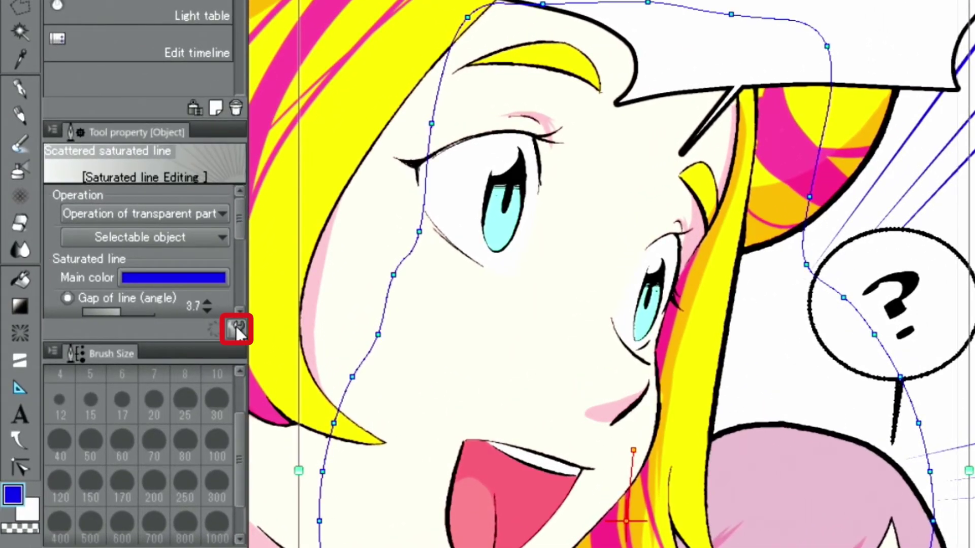
Give the blue speed lines the strongest anti-aliasing and a brush size of 50.0.
left_click(236, 329)
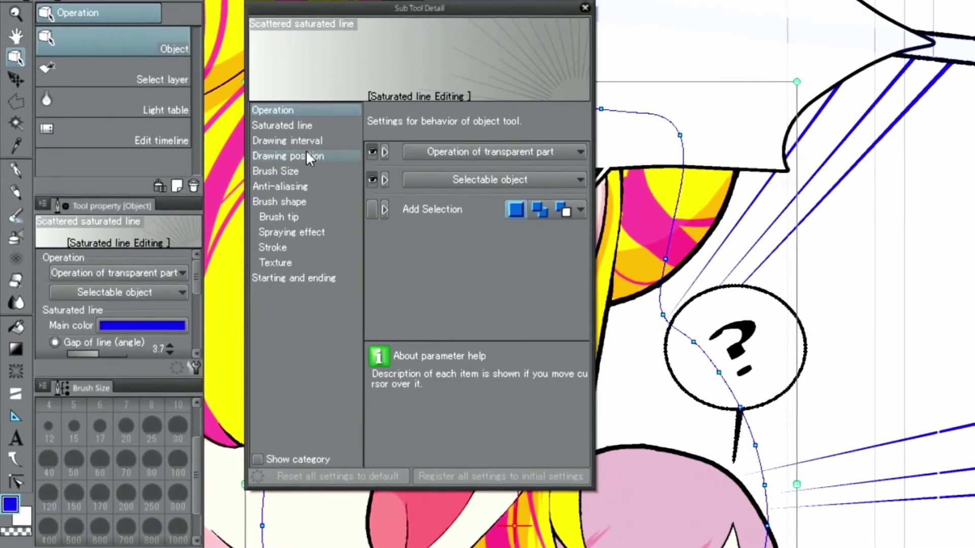
left_click(289, 188)
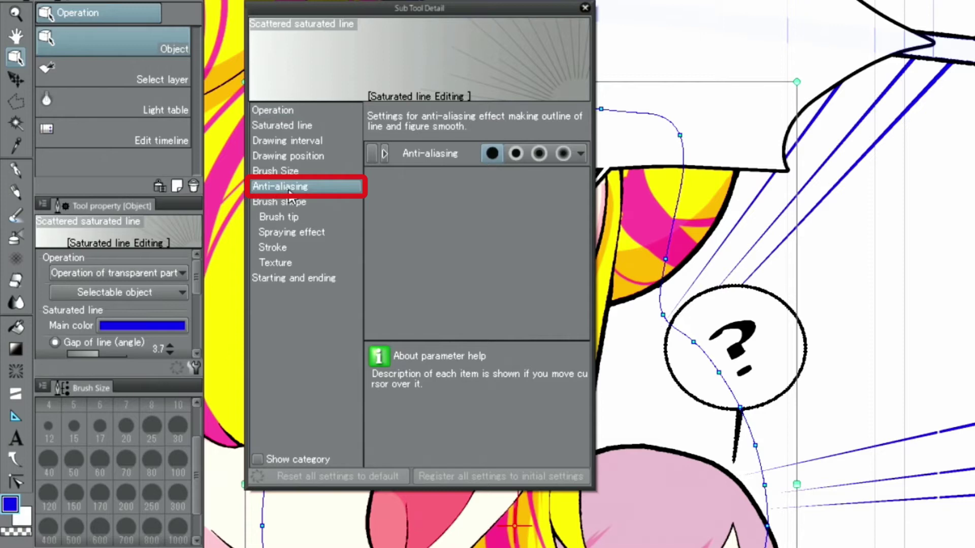
left_click(563, 153)
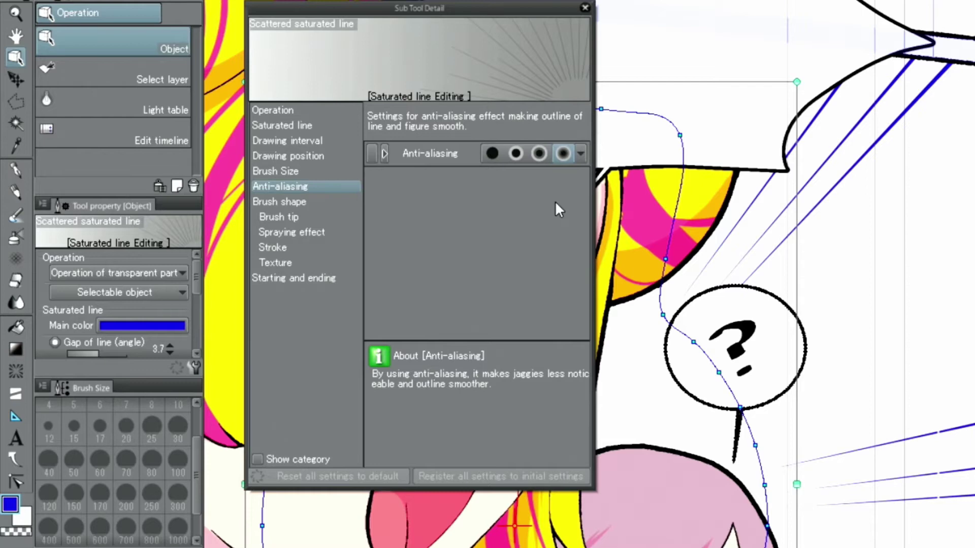
left_click(308, 178)
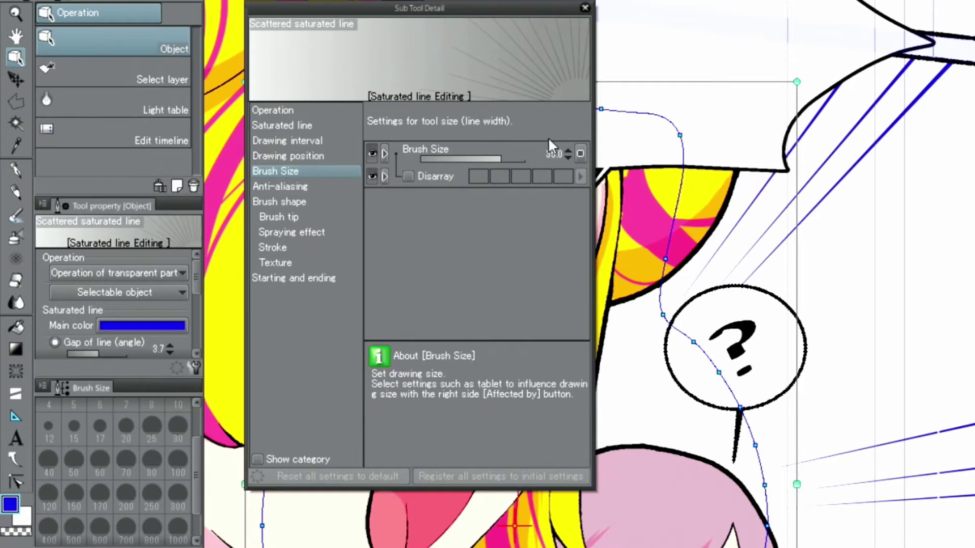
left_click_drag(566, 153, 570, 151)
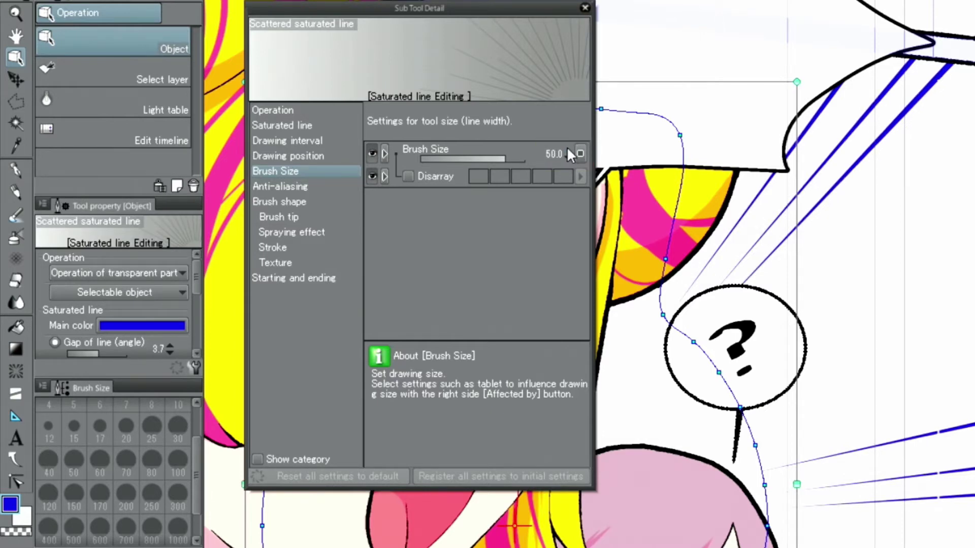
left_click(585, 7)
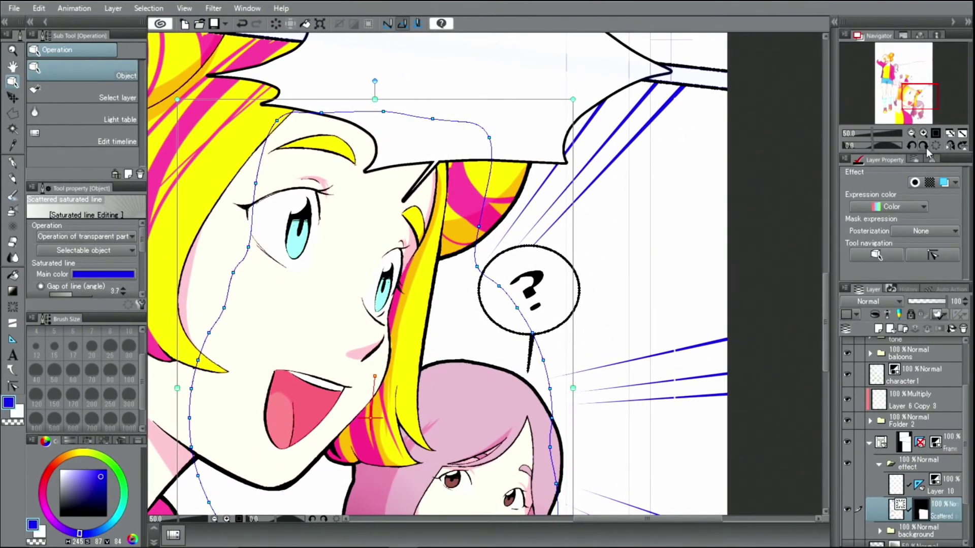
left_click(949, 133)
left_click(945, 463)
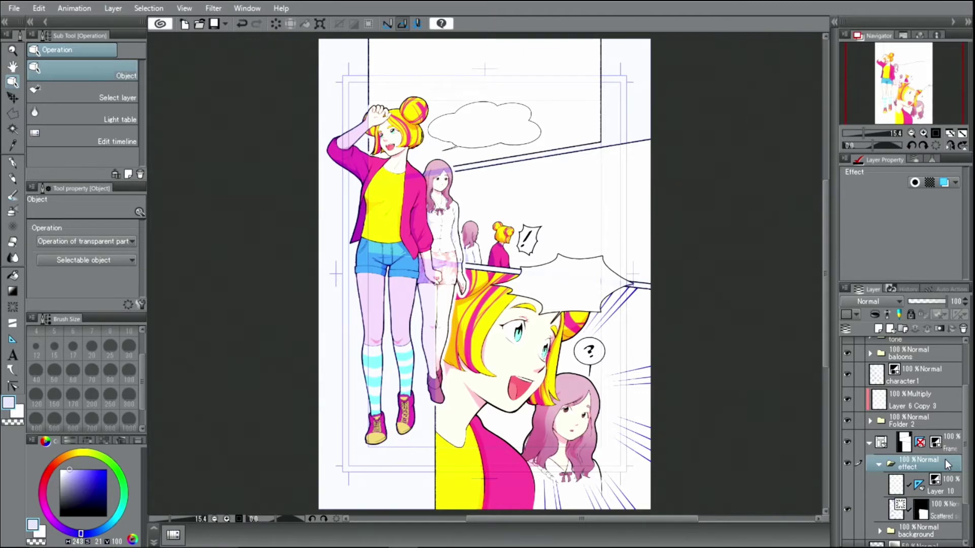
Show the star decorations on Layer 14 and set its expression colour to Color.
left_click(627, 295)
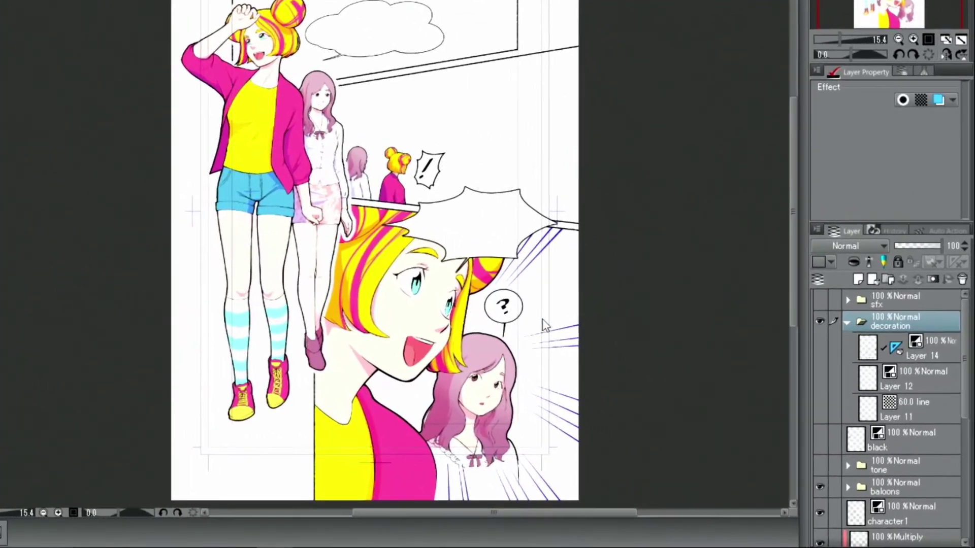
left_click(819, 348)
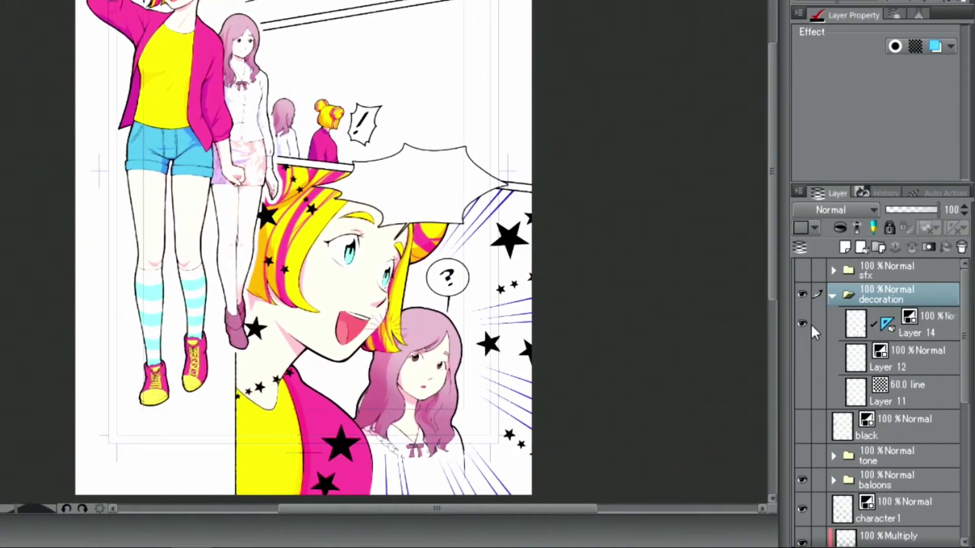
left_click(930, 326)
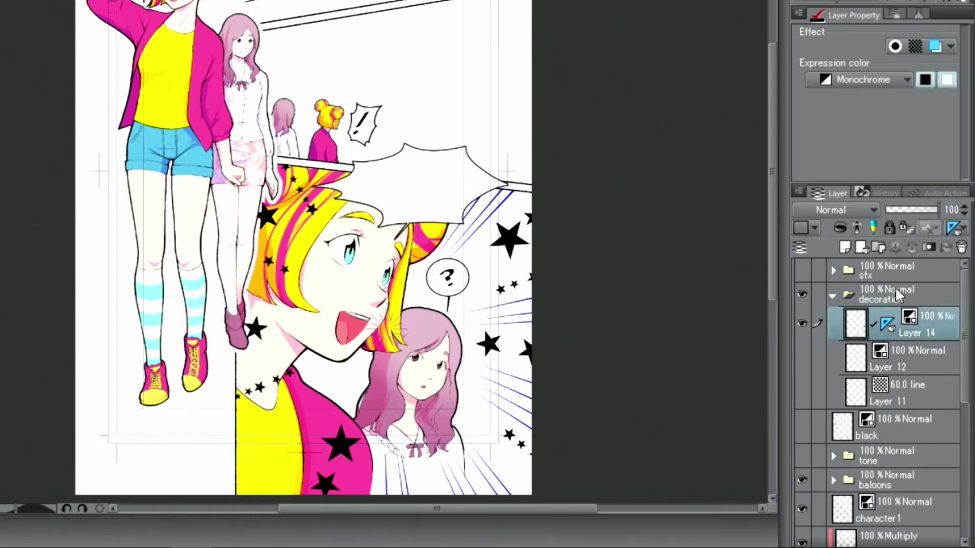
left_click(842, 79)
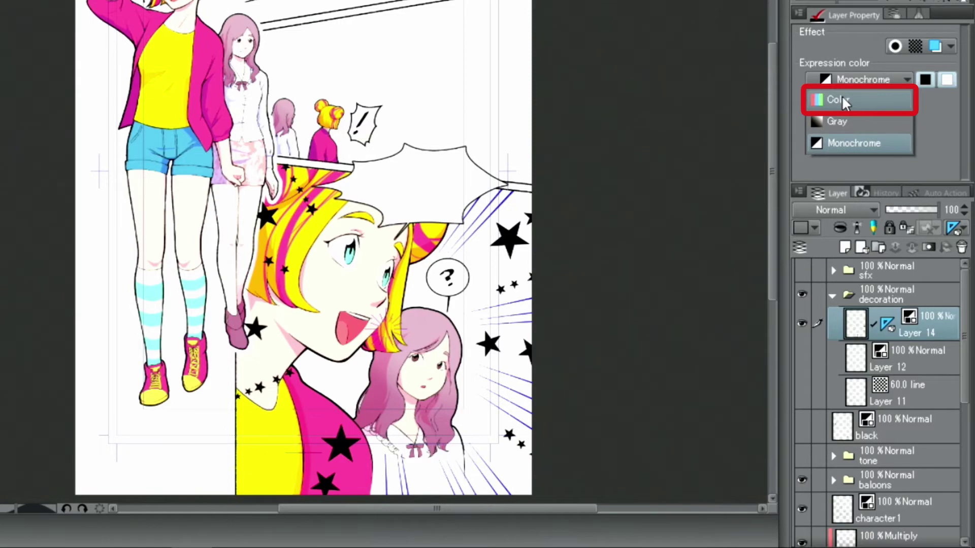
left_click(842, 99)
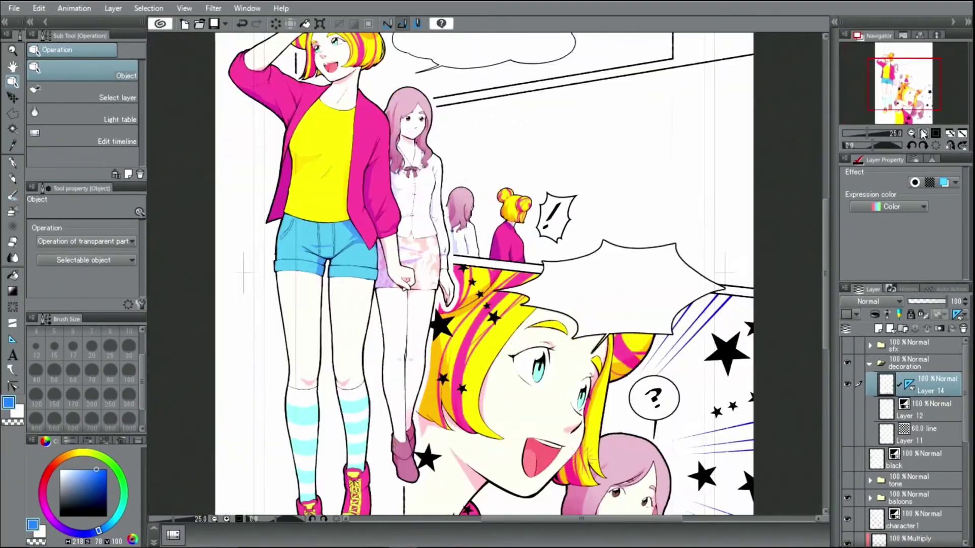
Zoom in on the starred hair and chest and make the blue drawing colour slightly less saturated.
left_click(923, 133)
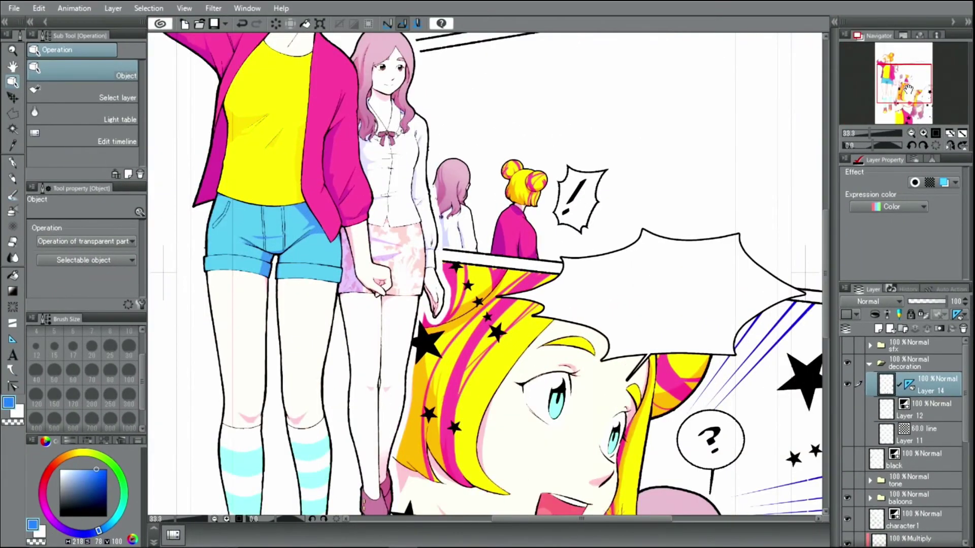
left_click_drag(907, 90, 919, 104)
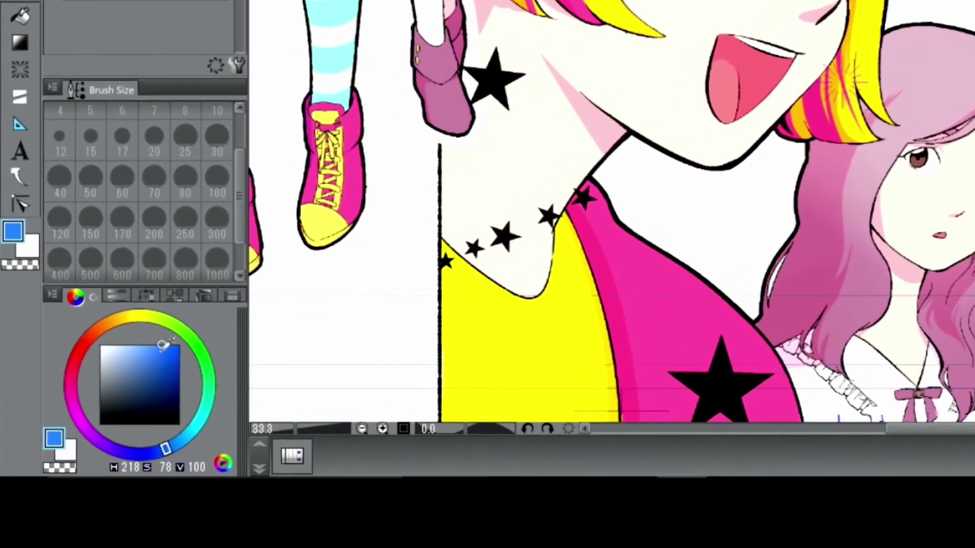
left_click_drag(161, 345, 159, 344)
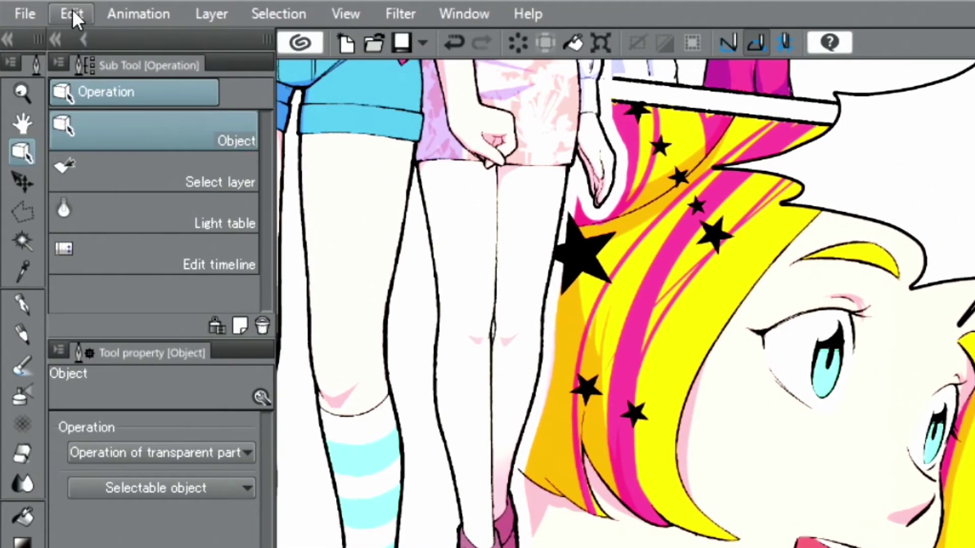
Recolour Layer 14's black stars blue with Edit > Change color of line to drawing.
left_click(72, 12)
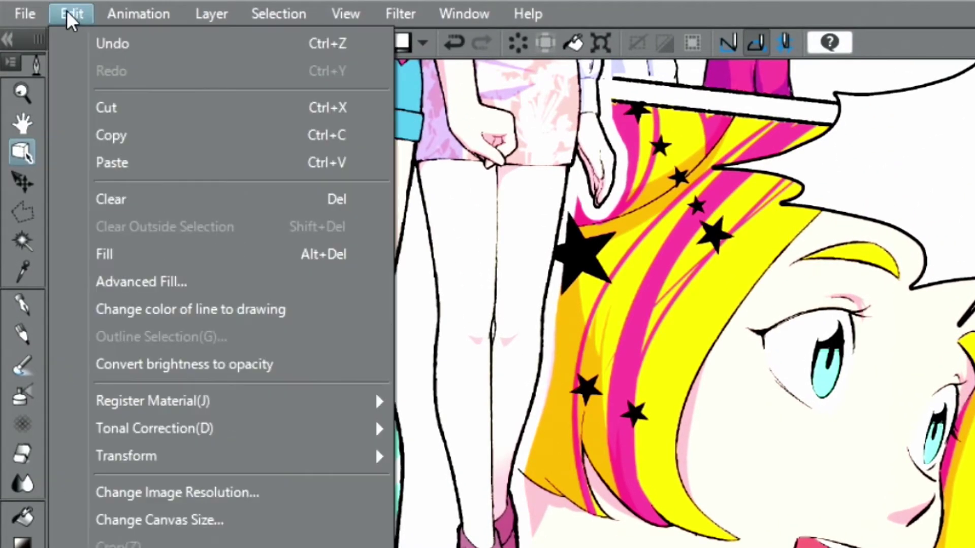
left_click(183, 310)
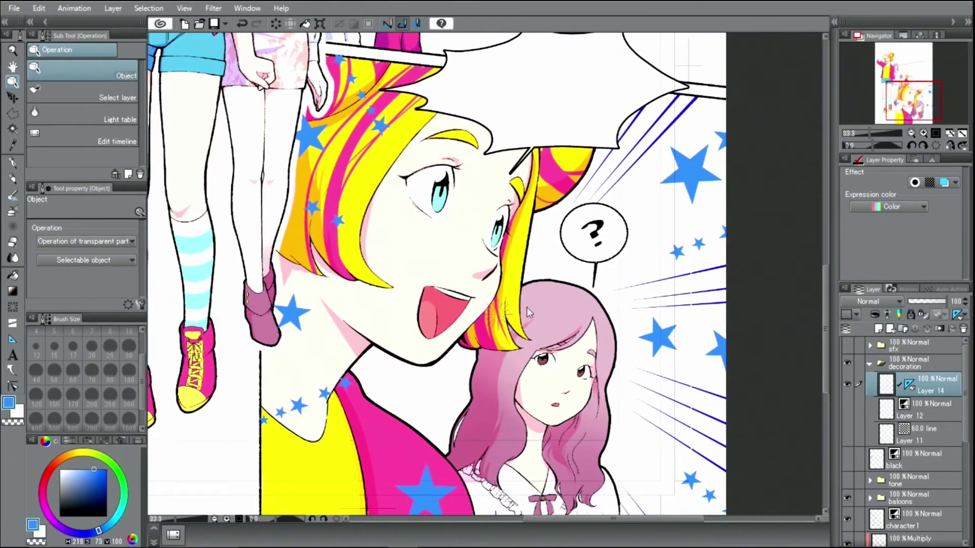
left_click(963, 133)
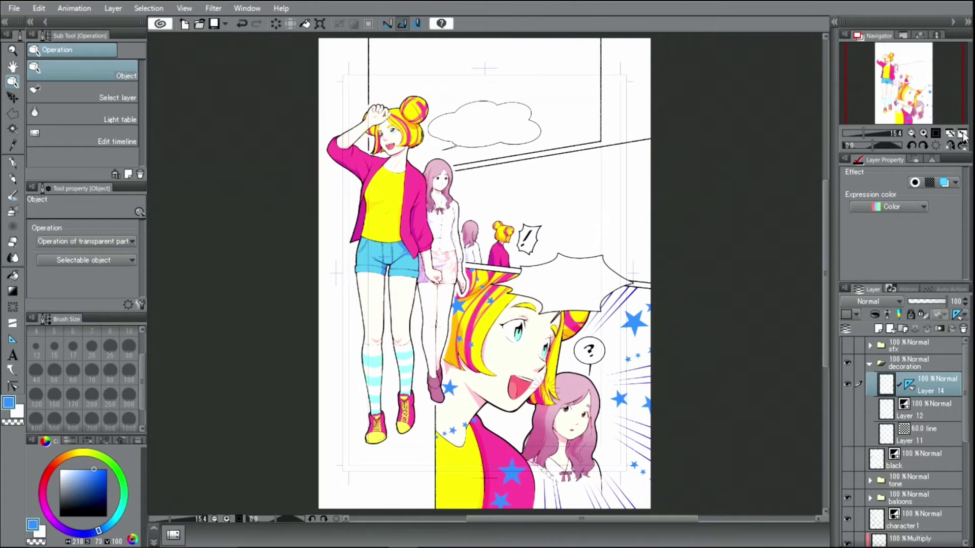
left_click(869, 346)
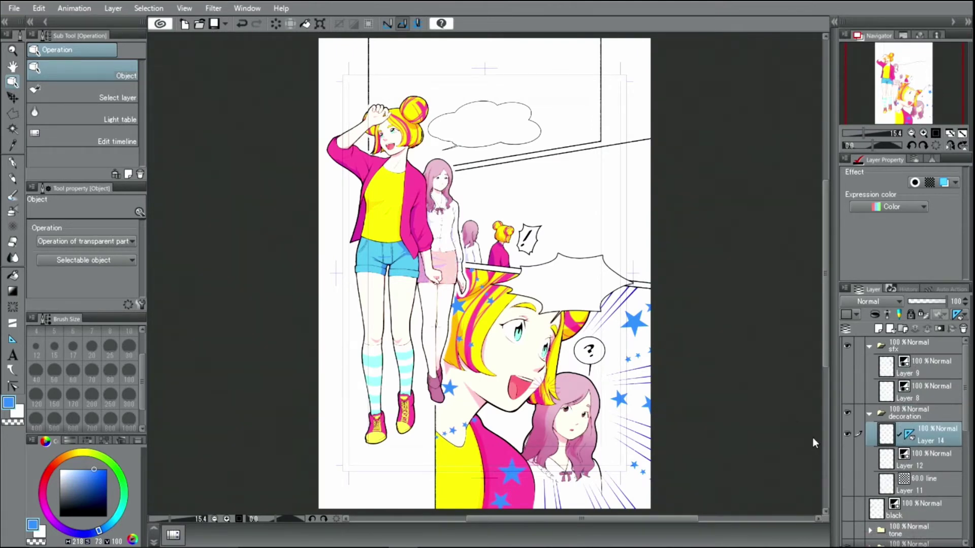
Show and select Layer 8's Wow! text and set its expression colour to Color.
left_click(848, 394)
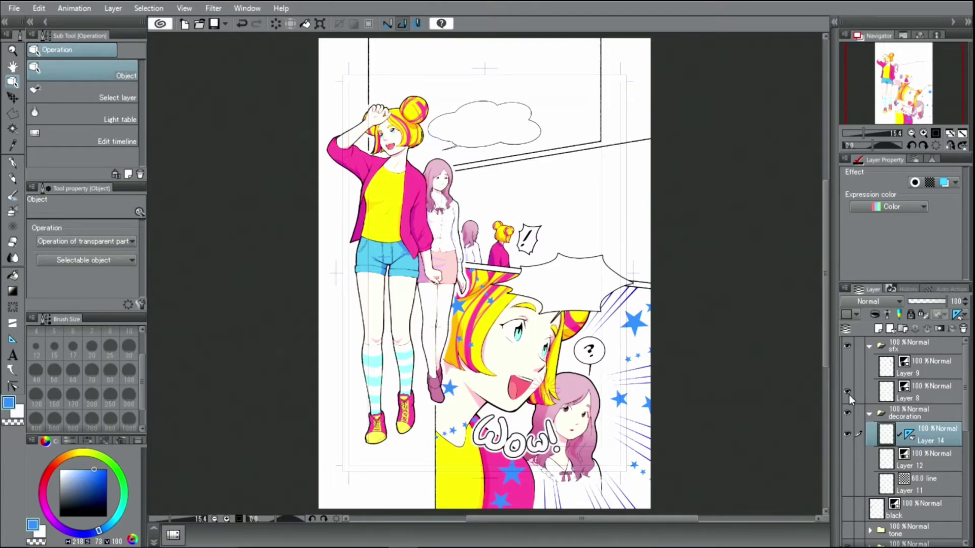
left_click(915, 394)
left_click(923, 133)
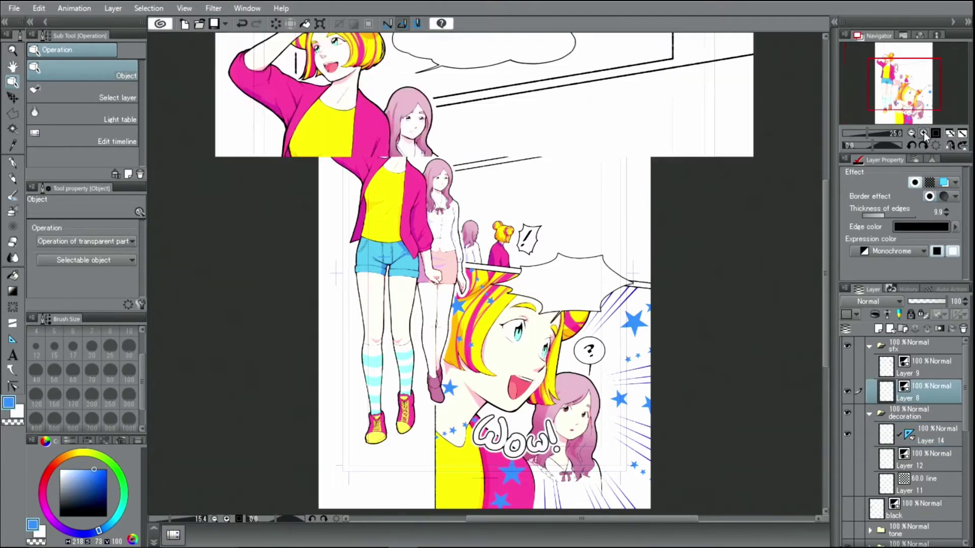
left_click(923, 133)
left_click_drag(905, 86, 911, 109)
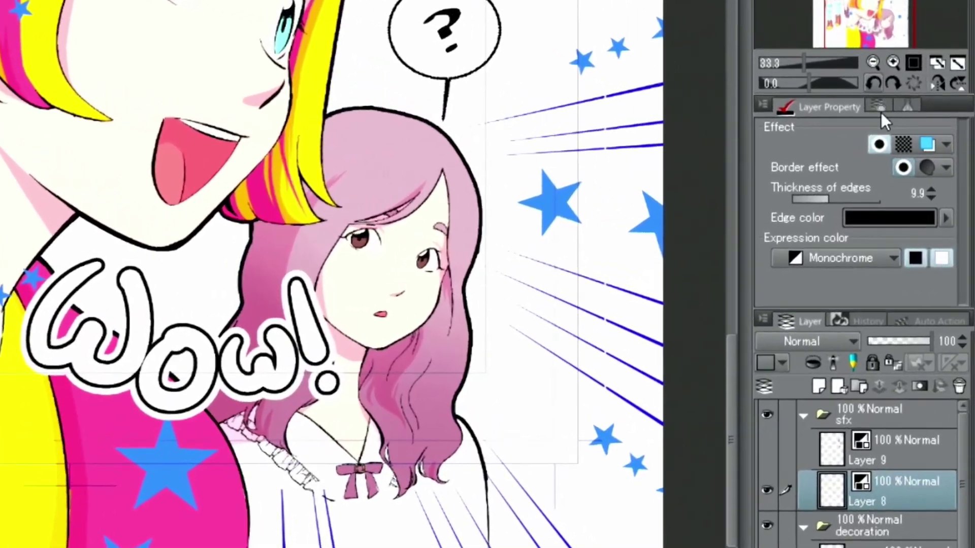
left_click(913, 250)
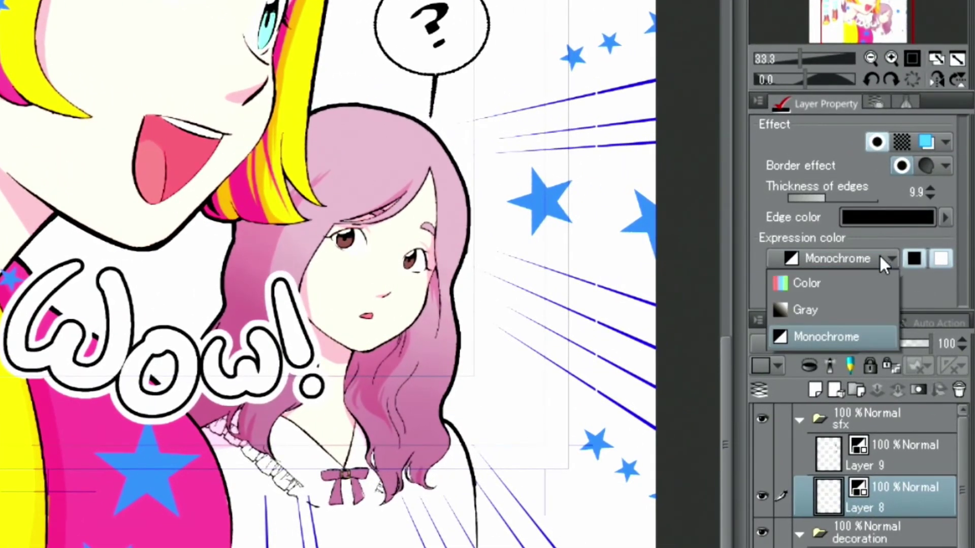
left_click(858, 286)
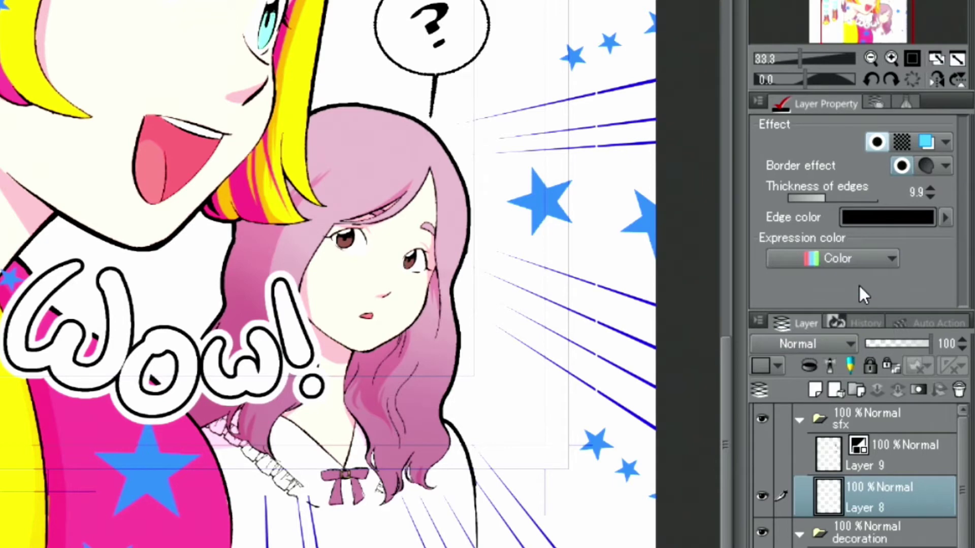
Set the Wow! lettering's edge colour to pink F29595.
left_click(946, 218)
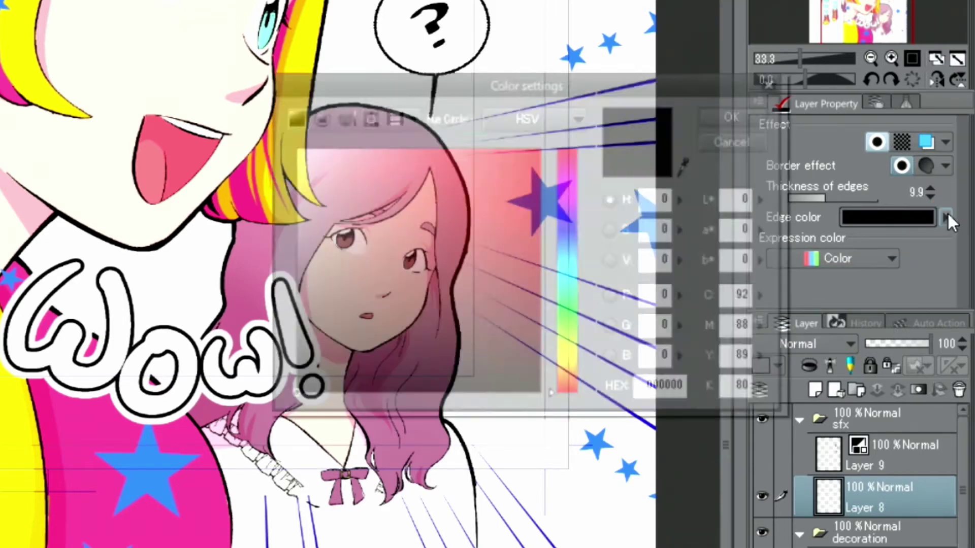
left_click_drag(383, 158, 386, 159)
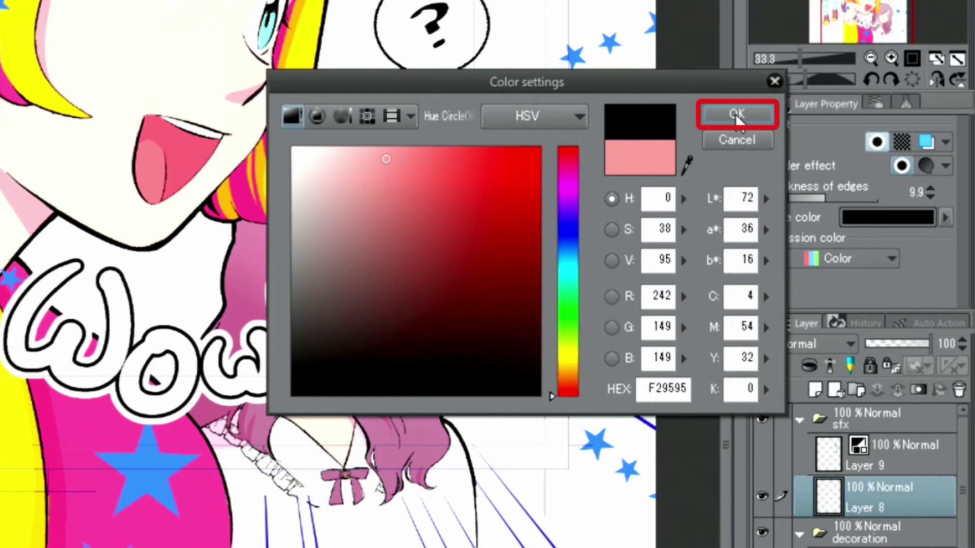
left_click(736, 116)
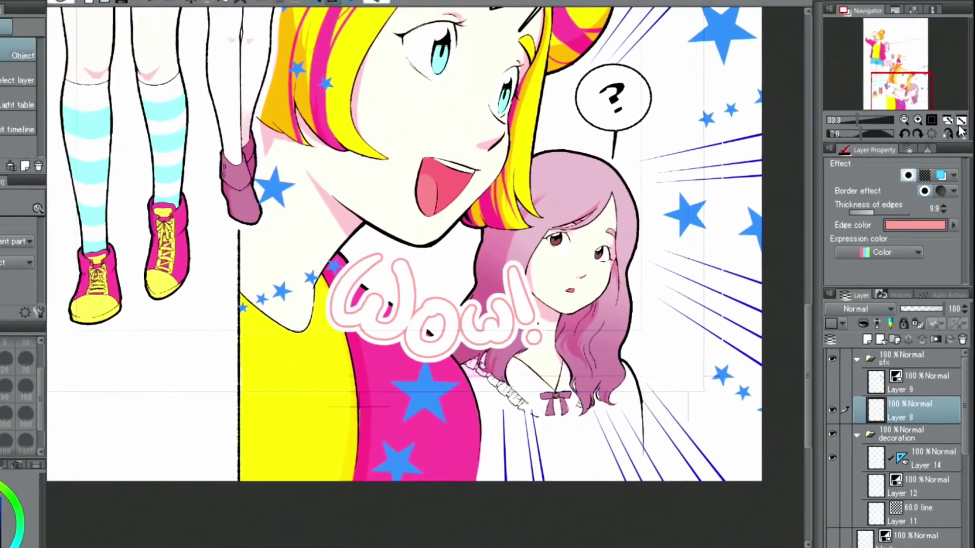
Hide the sfx folder's Wow! lettering and the effect folder's blue speed lines.
left_click(957, 59)
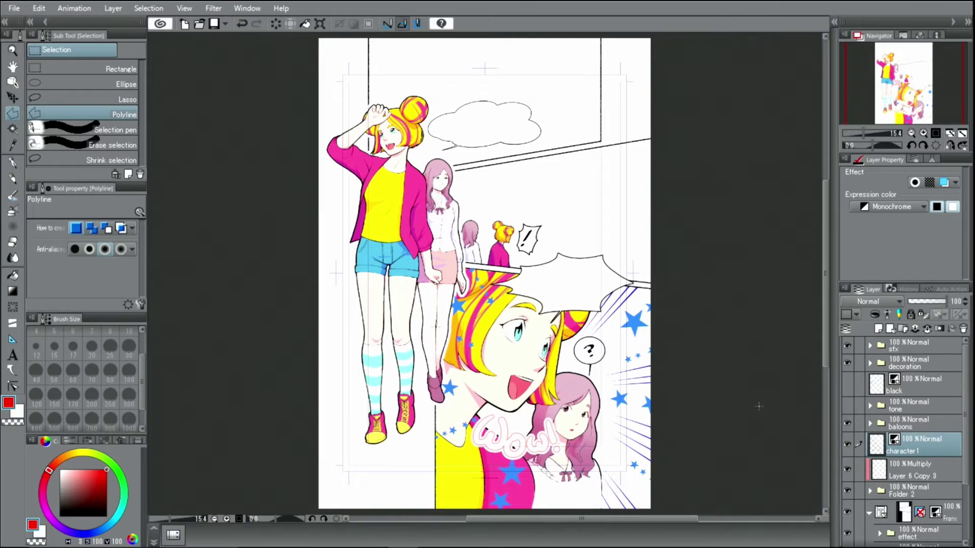
left_click(909, 348)
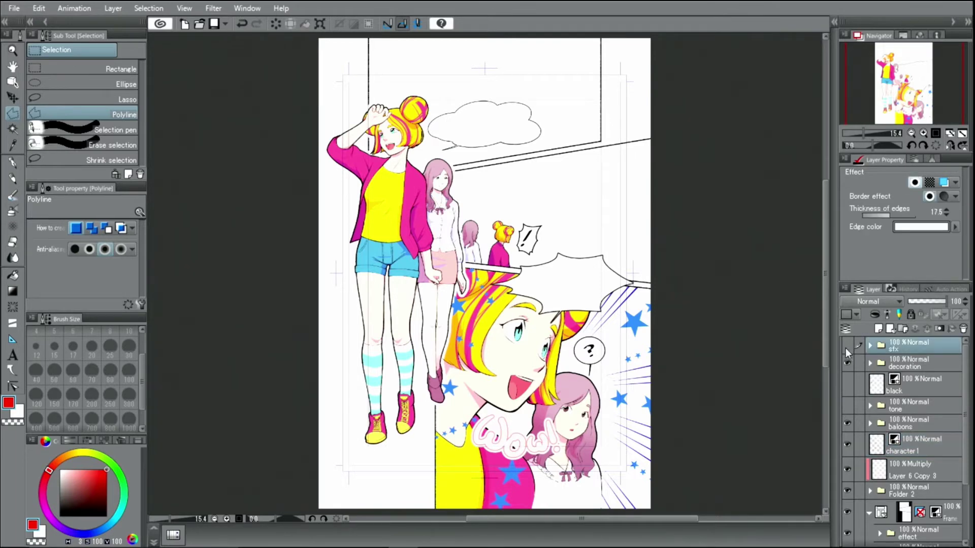
left_click(845, 348)
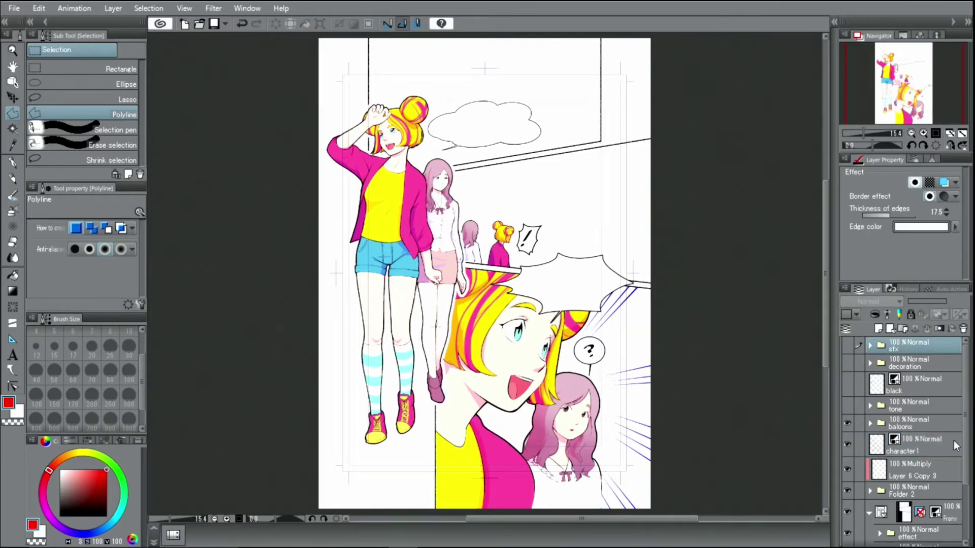
scroll(954, 441, "down", 3)
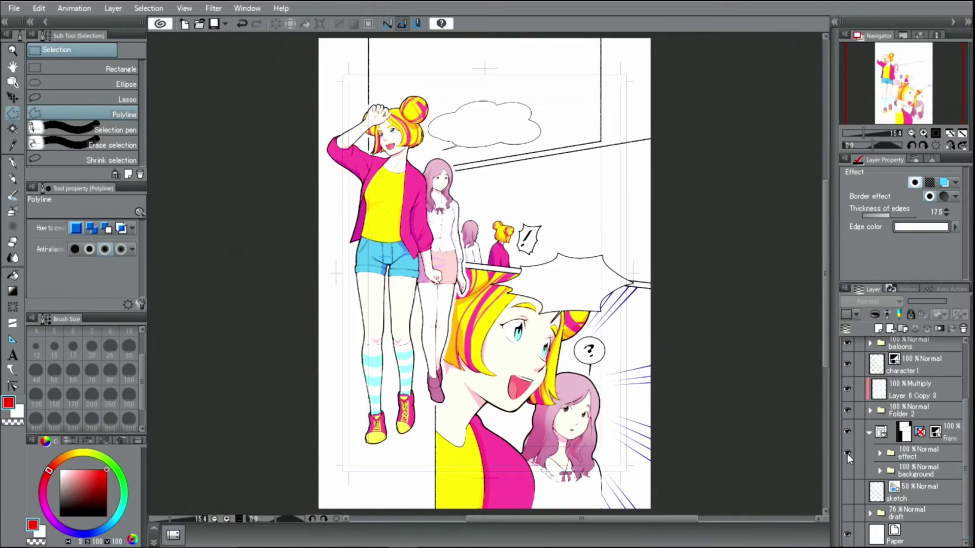
left_click(847, 453)
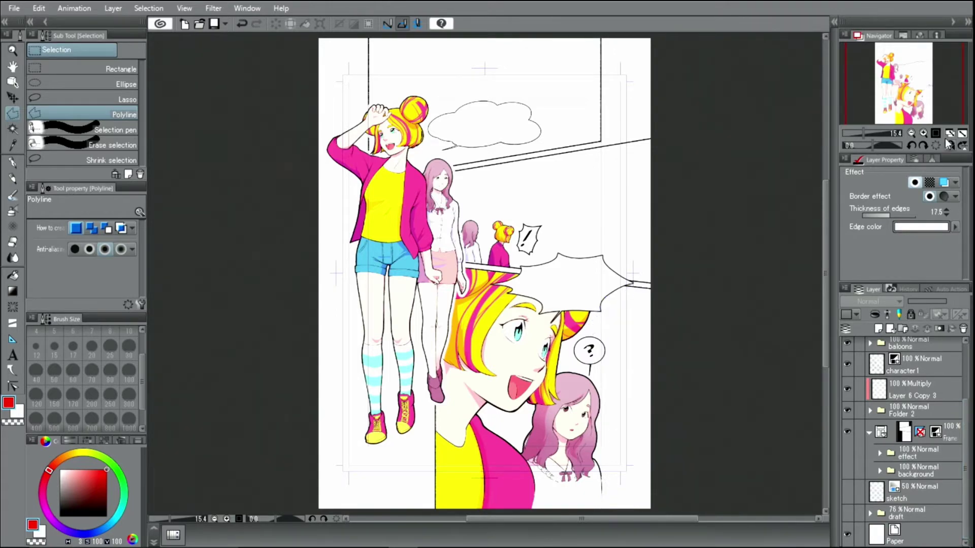
Add a new empty Layer 3 above the background folder, viewing the lower-right panel.
left_click(925, 131)
left_click(925, 131)
left_click_drag(907, 84, 914, 99)
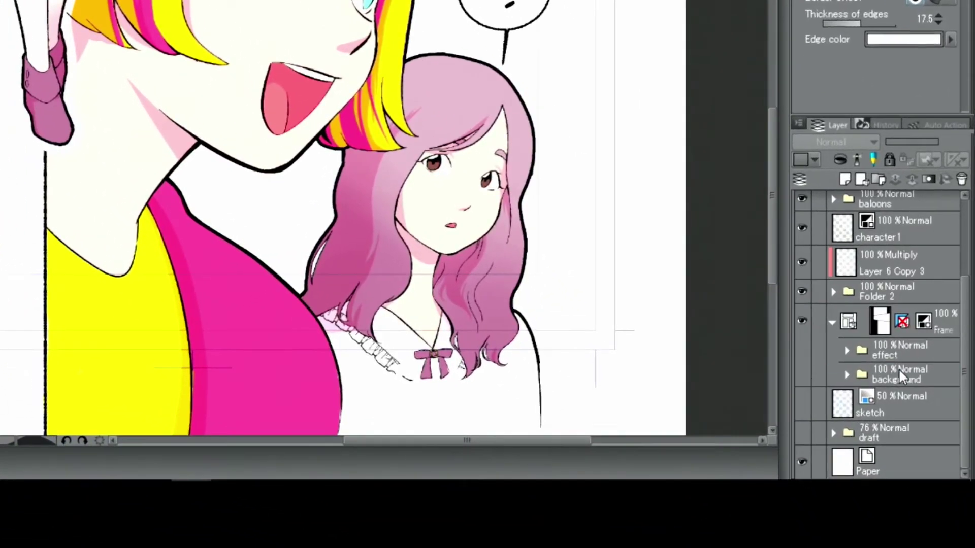
left_click(908, 465)
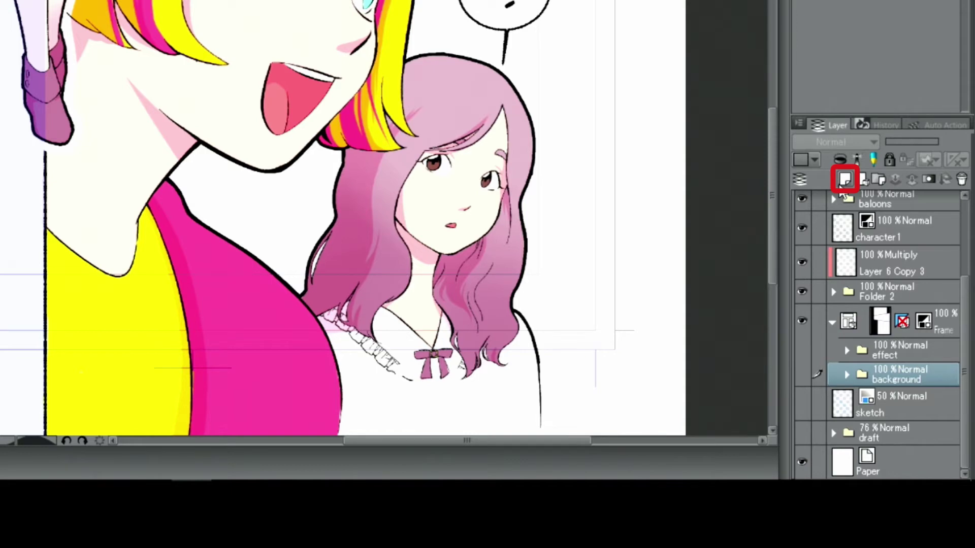
left_click(844, 179)
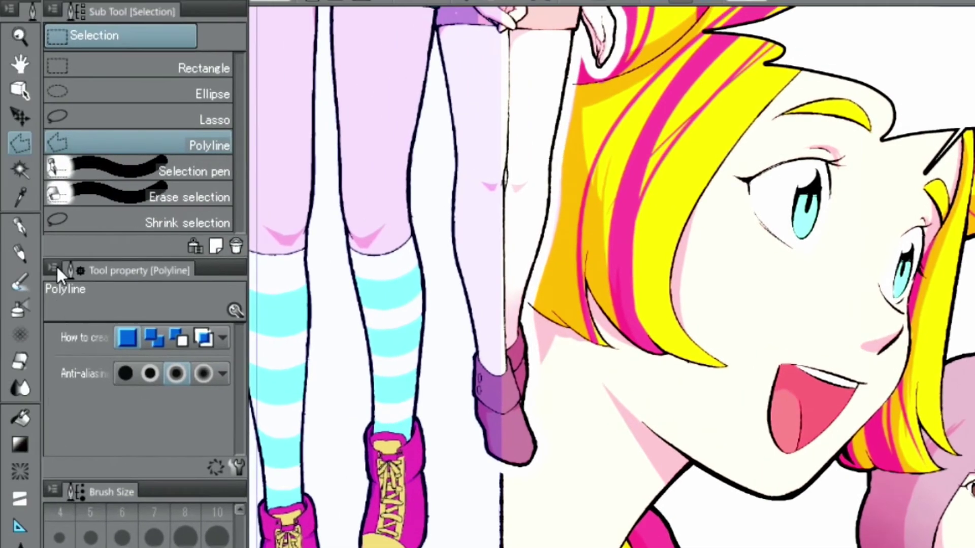
Auto-select the white area behind the two girls and fill it with yellow.
left_click(18, 170)
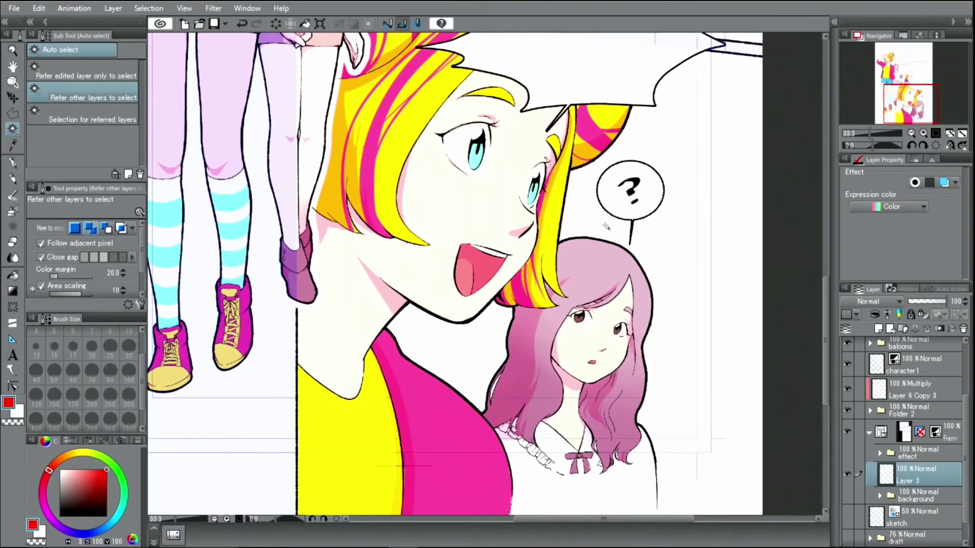
left_click(606, 226)
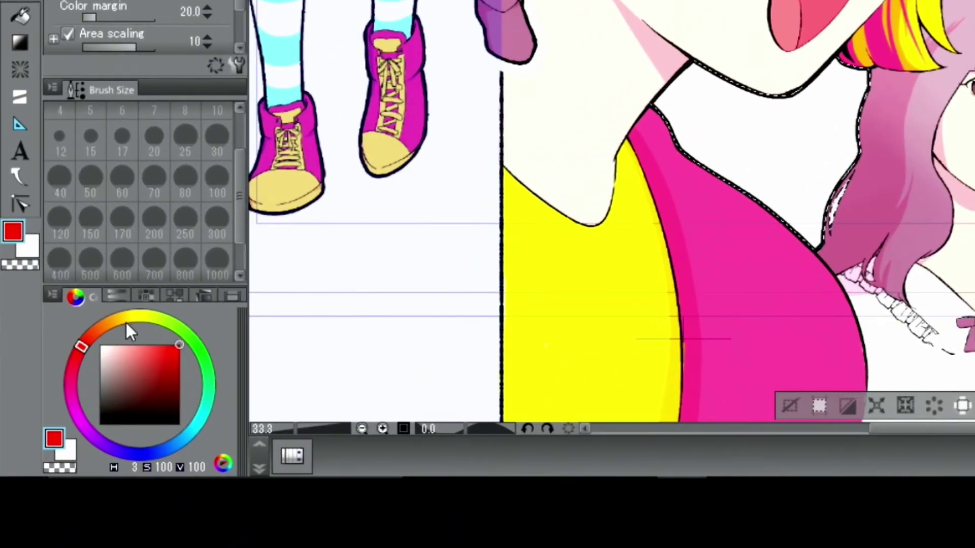
left_click_drag(126, 320, 135, 312)
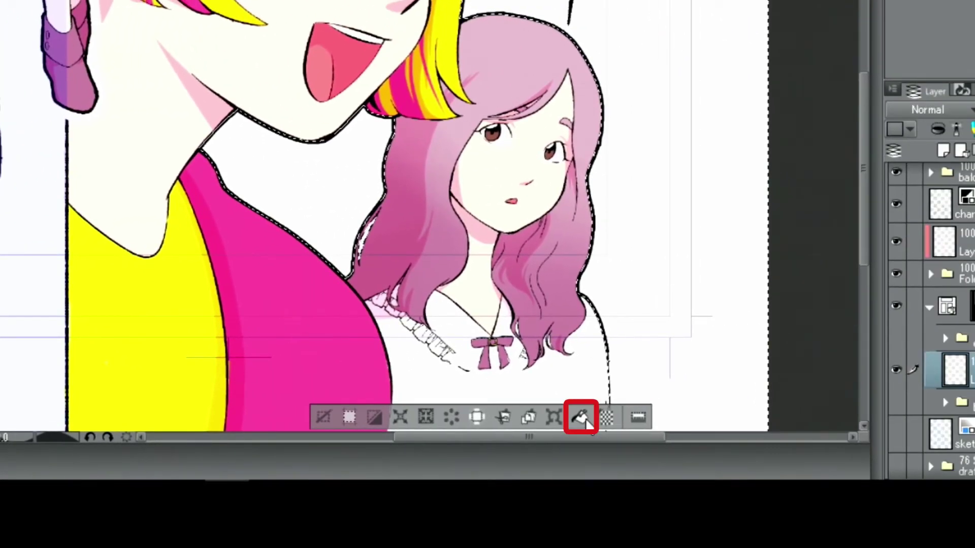
left_click(584, 420)
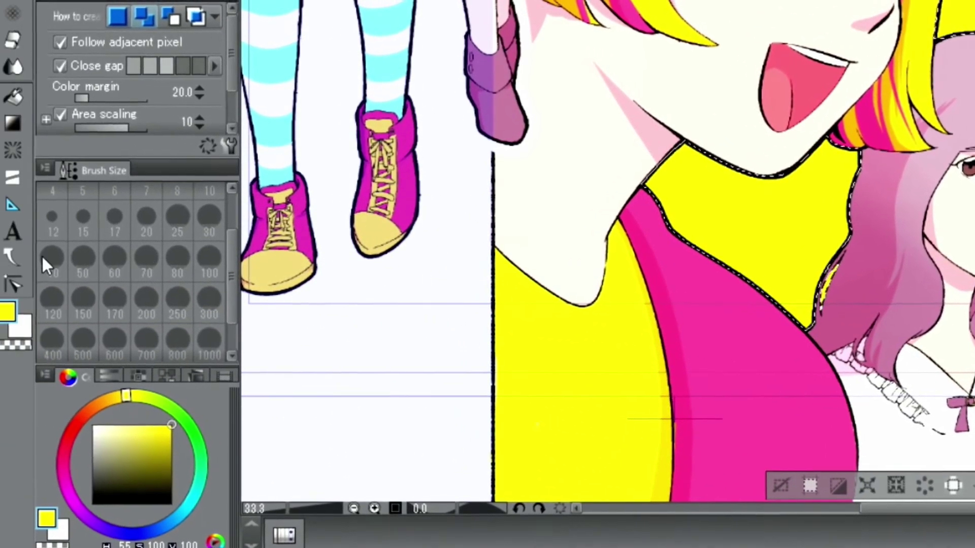
left_click(12, 257)
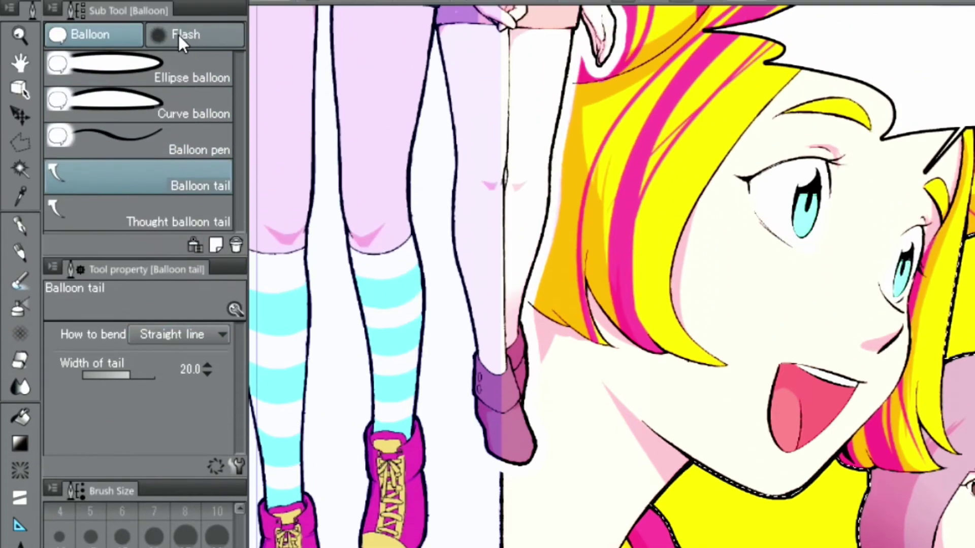
Drag out a cyan Sea urchin flash behind the two girls.
left_click(175, 34)
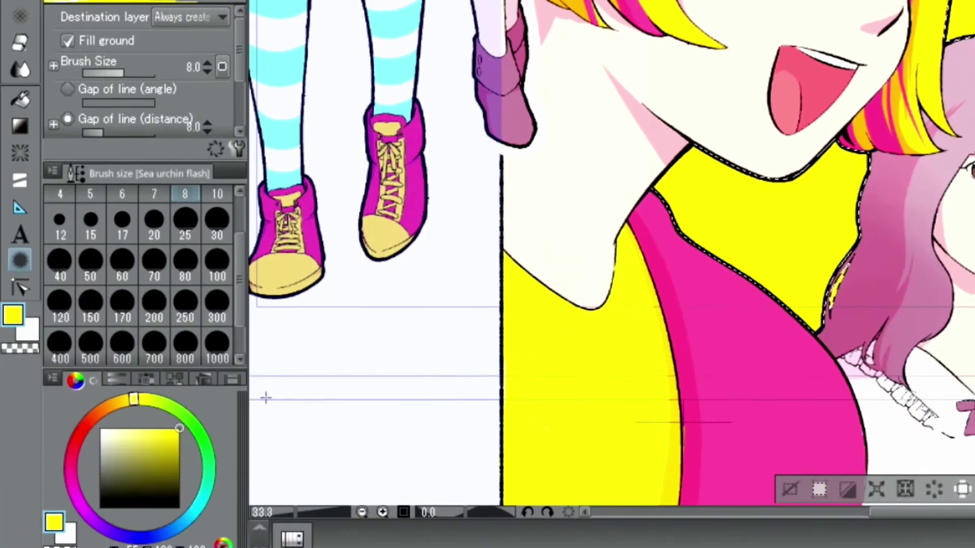
left_click(206, 488)
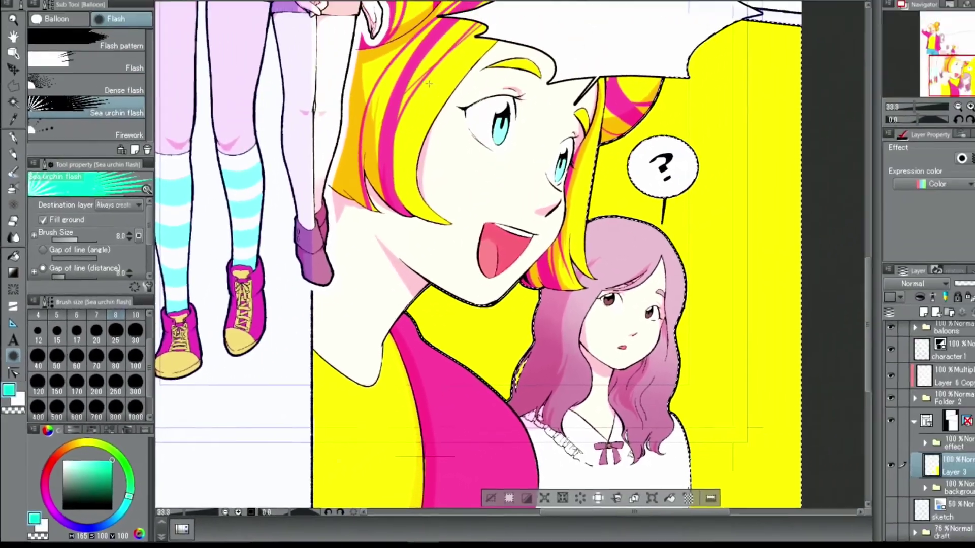
left_click_drag(429, 84, 771, 427)
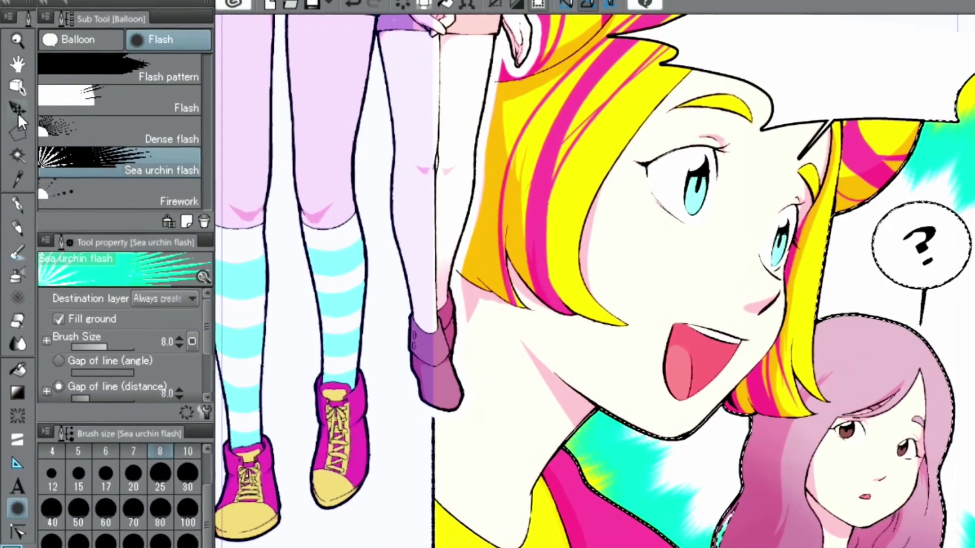
left_click(17, 87)
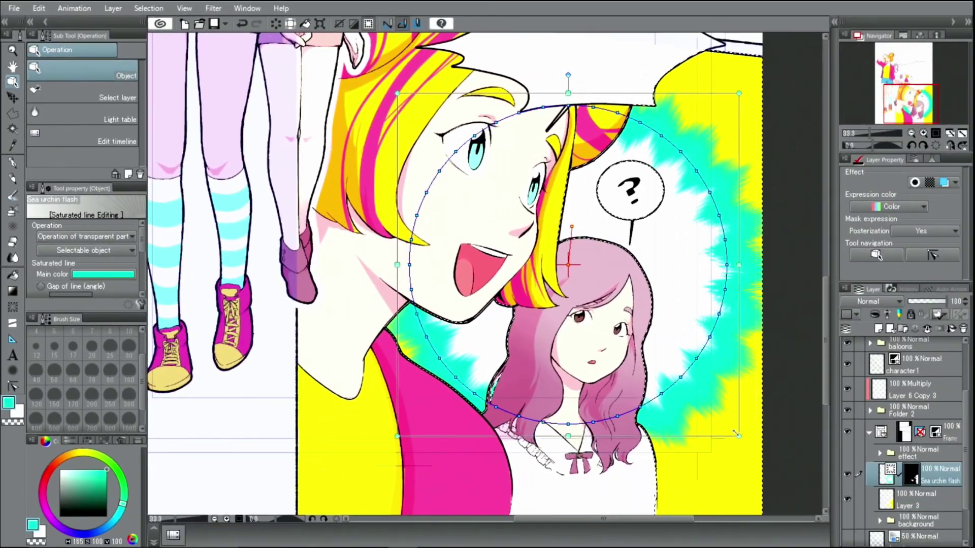
Enlarge the flash and set its Length to 612 and Brush Size to 15.
left_click_drag(394, 90, 368, 59)
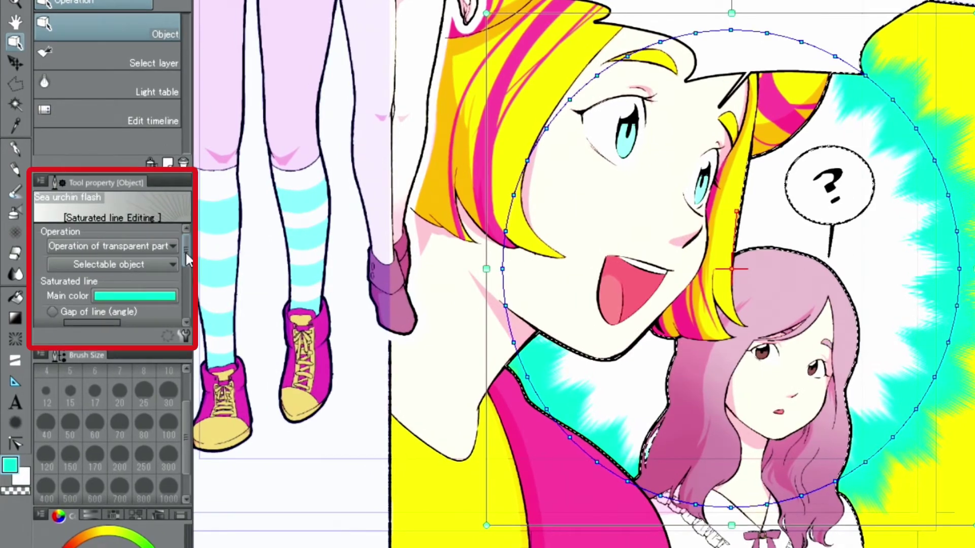
left_click_drag(186, 254, 157, 279)
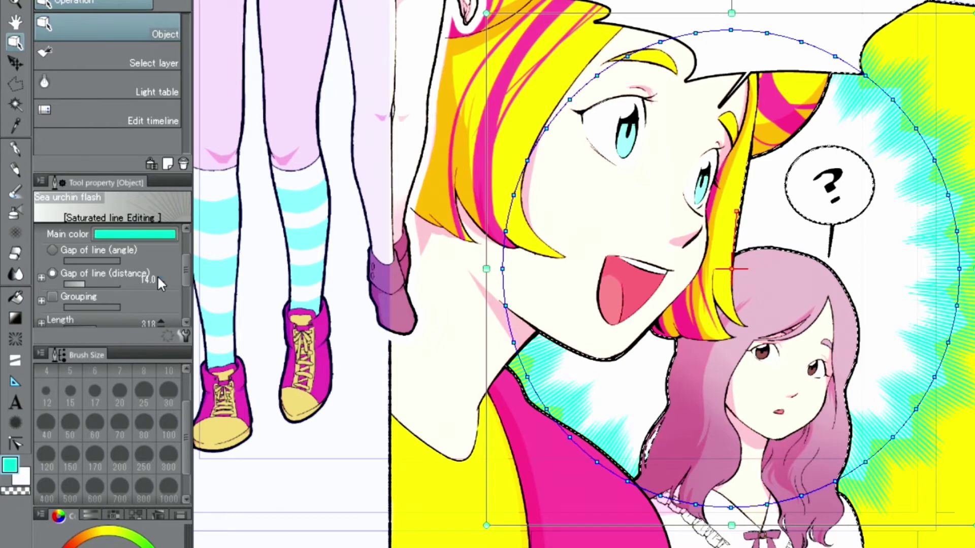
scroll(185, 289, "down", 3)
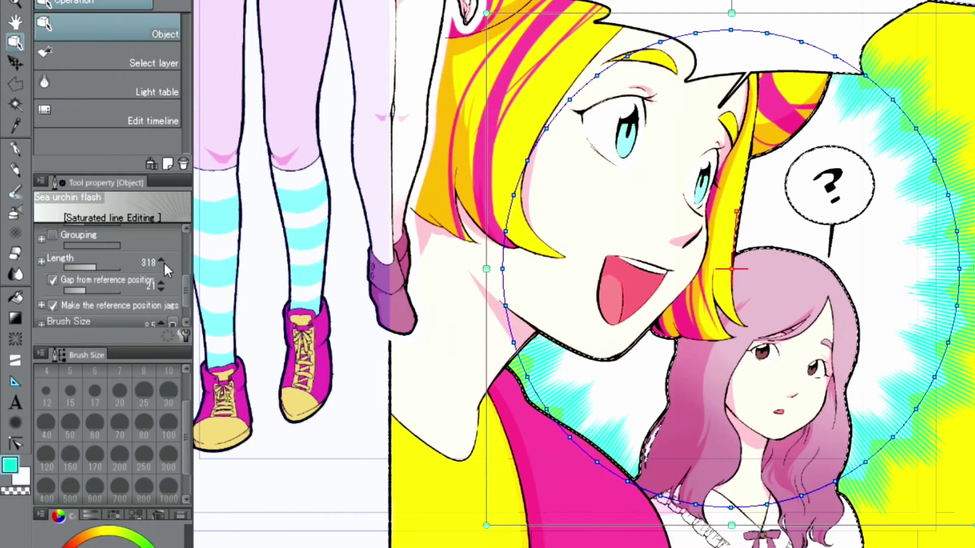
left_click_drag(99, 266, 99, 266)
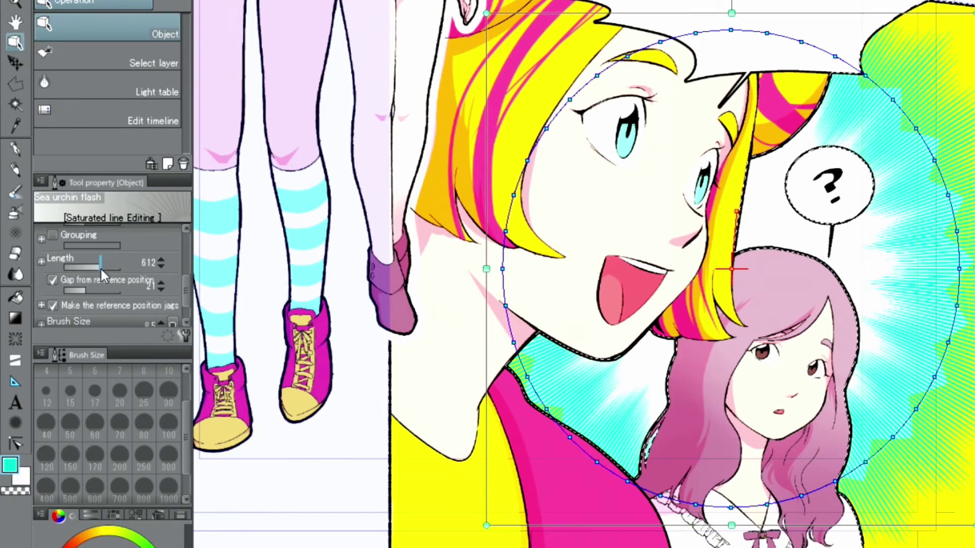
scroll(186, 302, "down", 1)
left_click(159, 295)
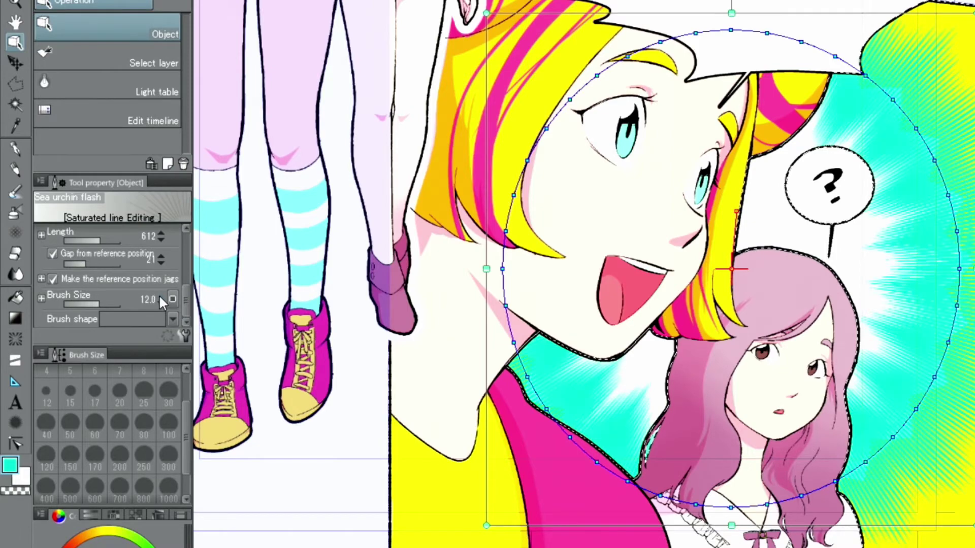
left_click(158, 295)
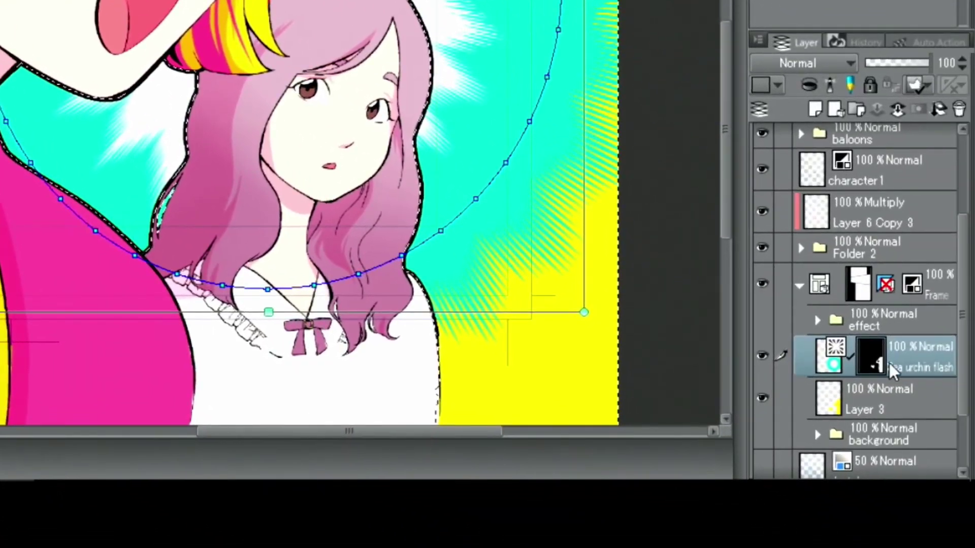
Clear the selection around the characters and fit the whole page in view.
left_click(908, 327)
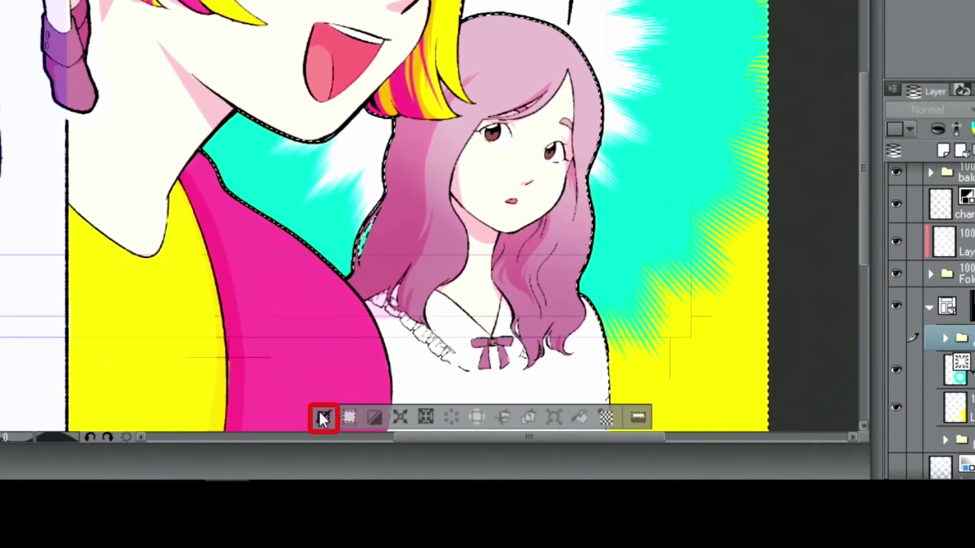
left_click(320, 415)
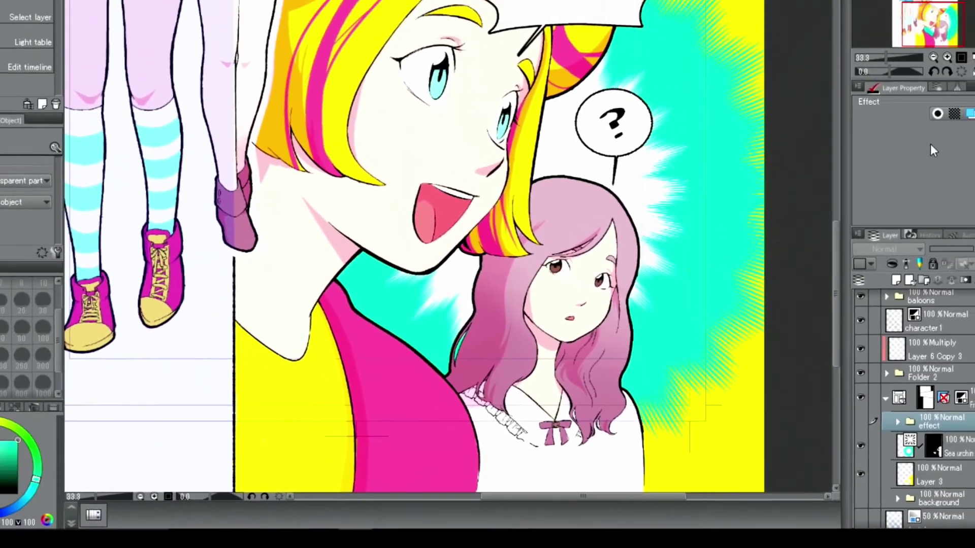
left_click(963, 135)
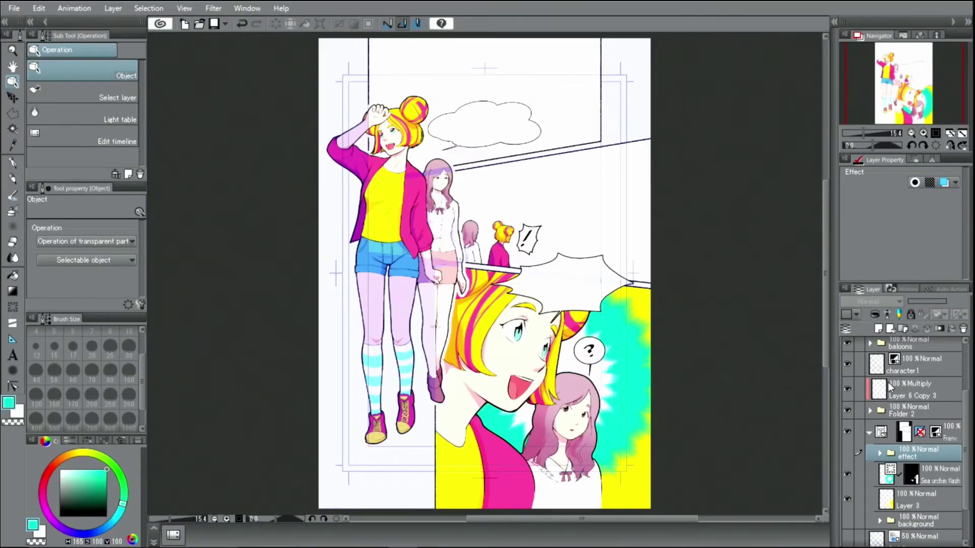
Show the stars and Wow! lettering again, then open character1's Expression color options.
left_click(903, 417)
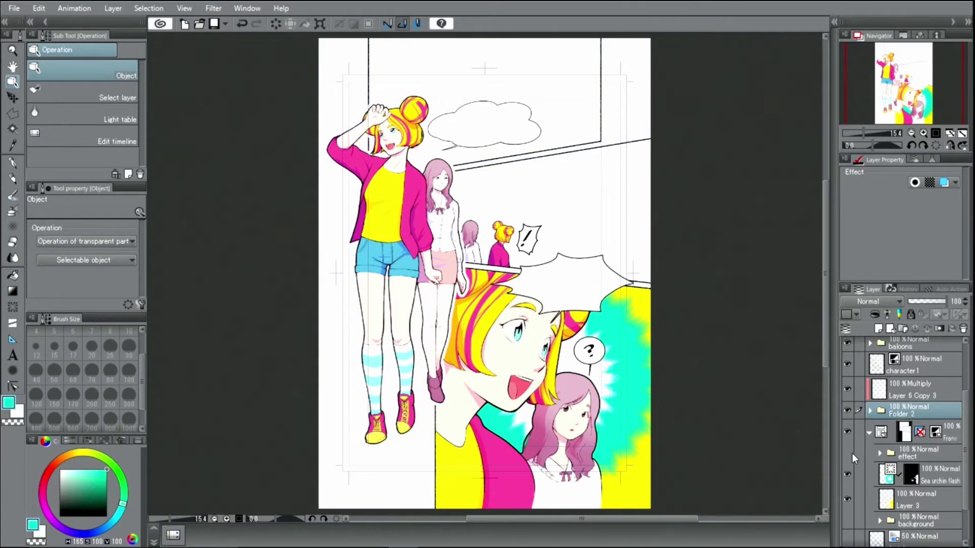
scroll(966, 432, "up", 4)
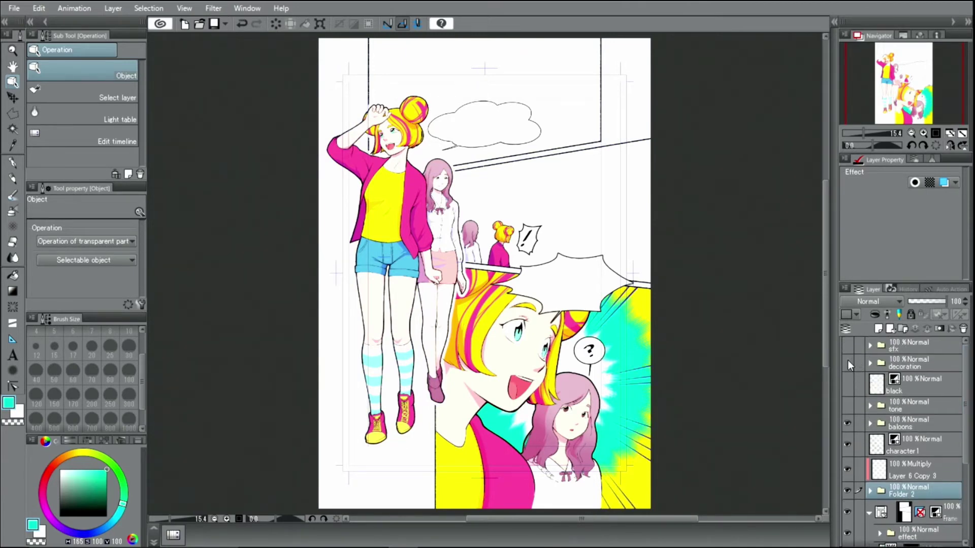
left_click(847, 362)
left_click(848, 344)
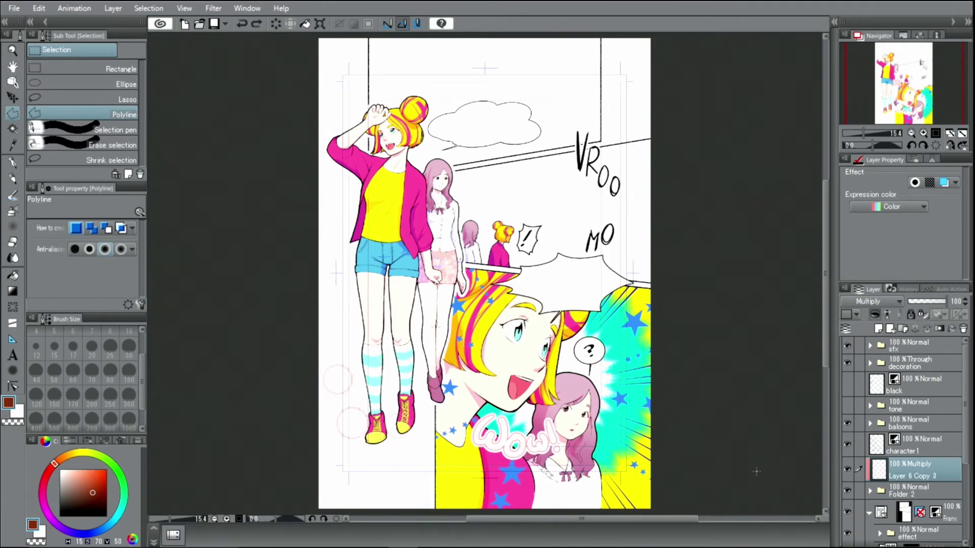
left_click(914, 444)
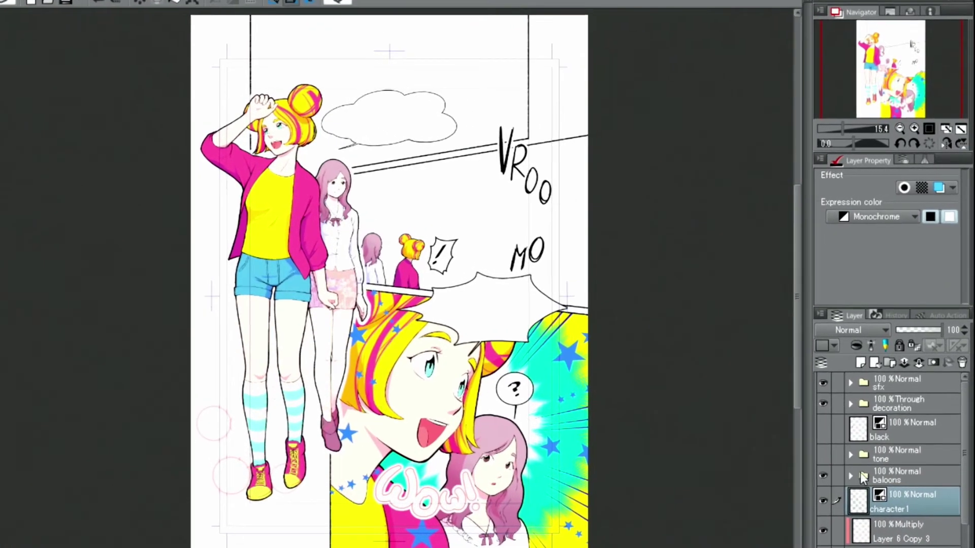
left_click(847, 217)
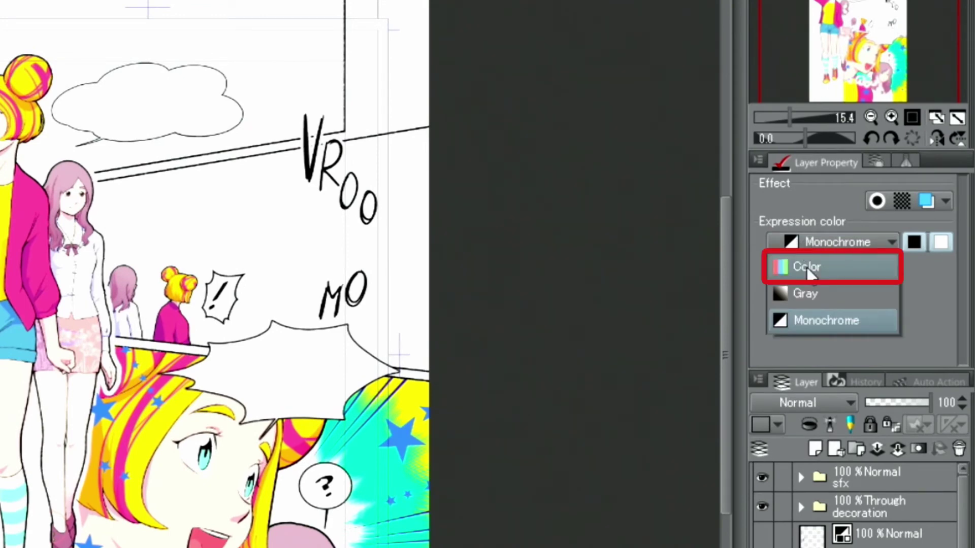
Set the character1 layer to Color expression and apply a dark blue Layer color to its line art.
left_click(808, 269)
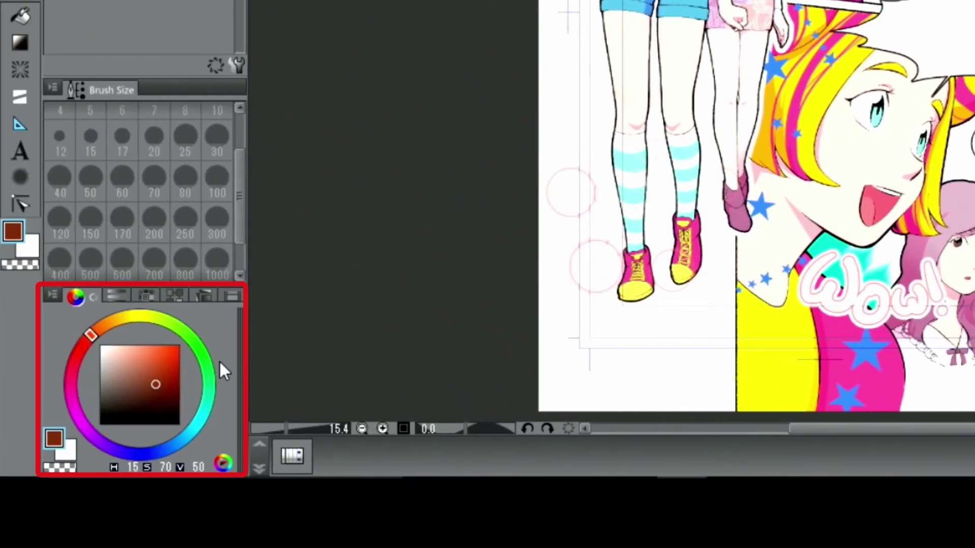
left_click_drag(139, 451, 156, 455)
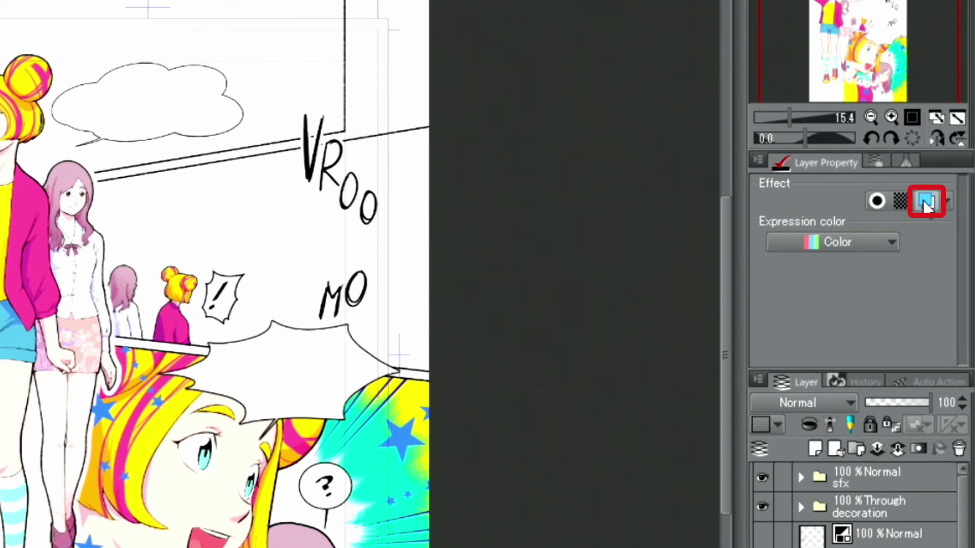
left_click(926, 203)
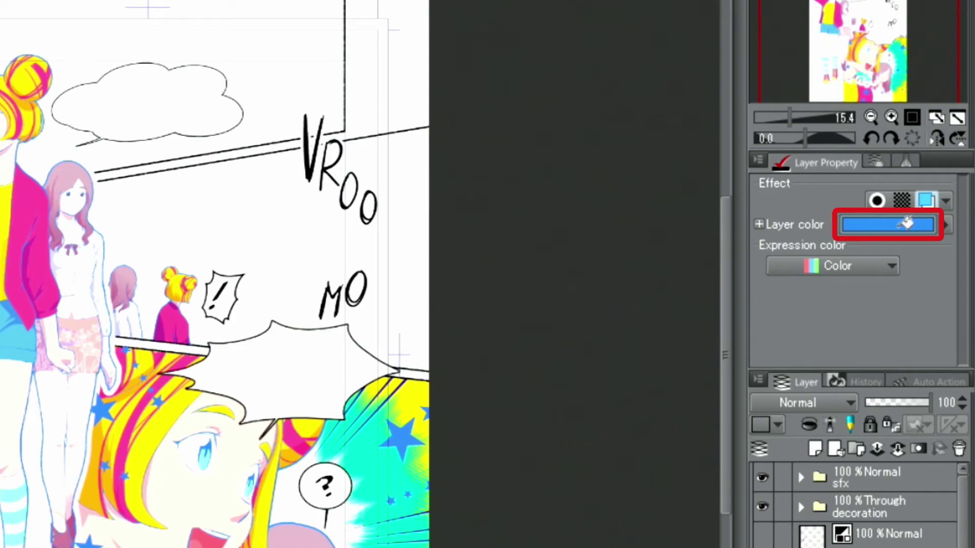
left_click(907, 224)
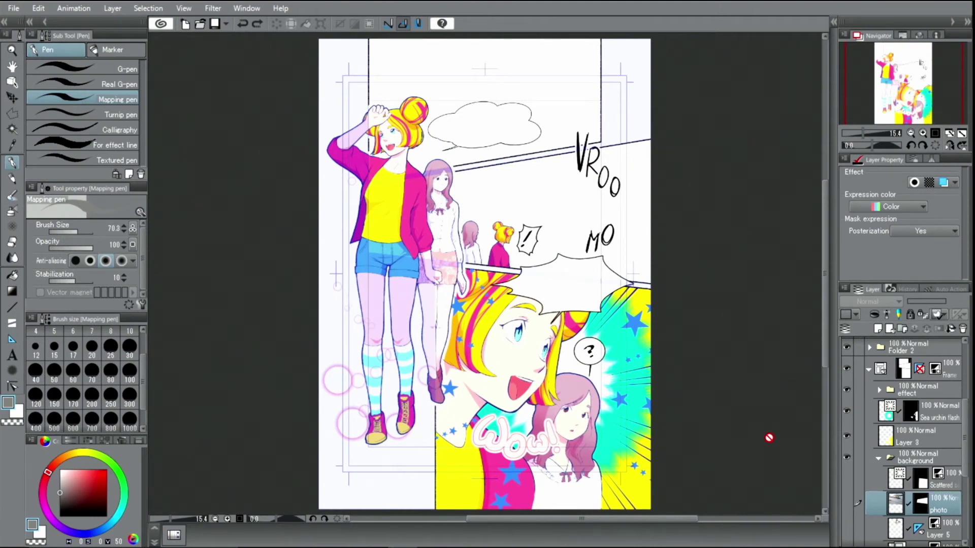
Unhide the road photo layer and open the Material [3D] palette from the Window menu.
left_click(847, 503)
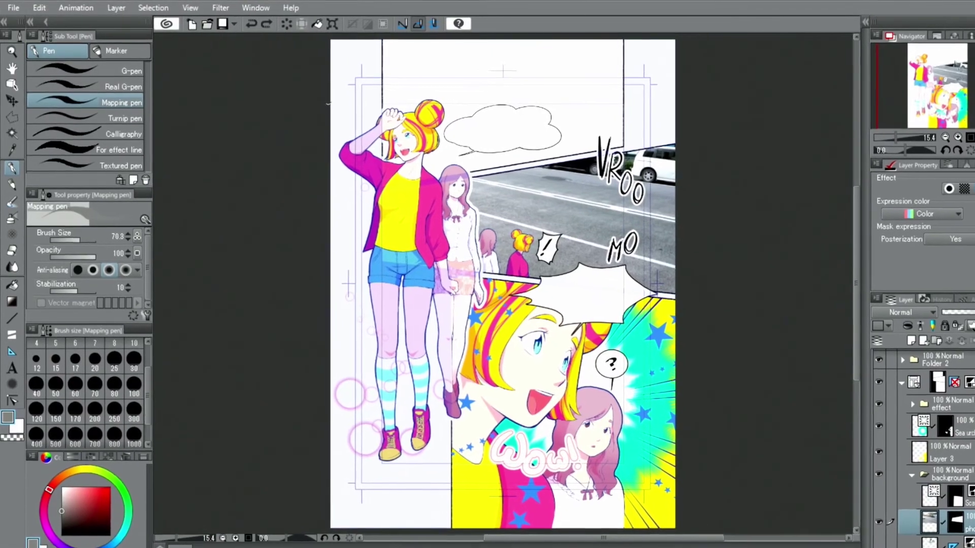
left_click(256, 7)
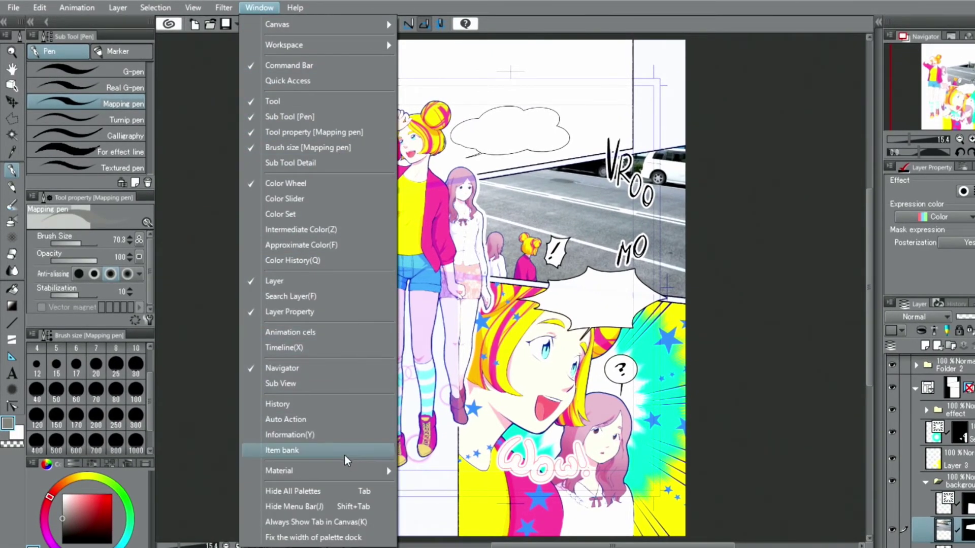
mouse_move(366, 474)
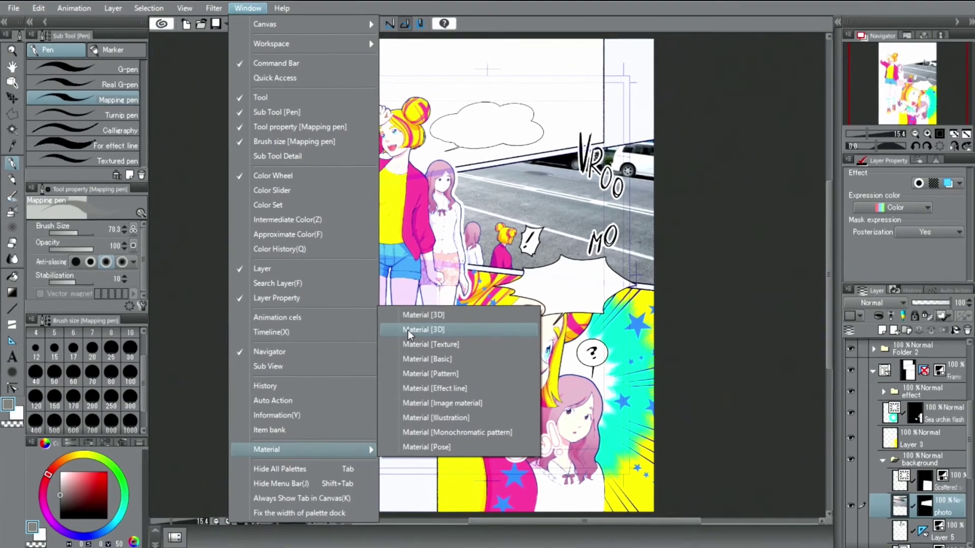
left_click(429, 345)
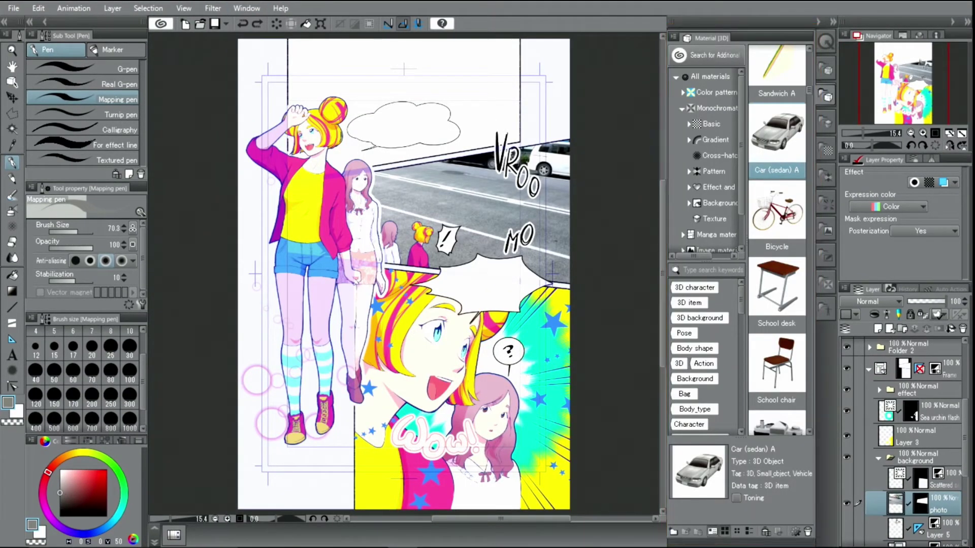
Drag Car (sedan) A onto the road panel and rotate it to sit along the road.
scroll(808, 89, "up", 3)
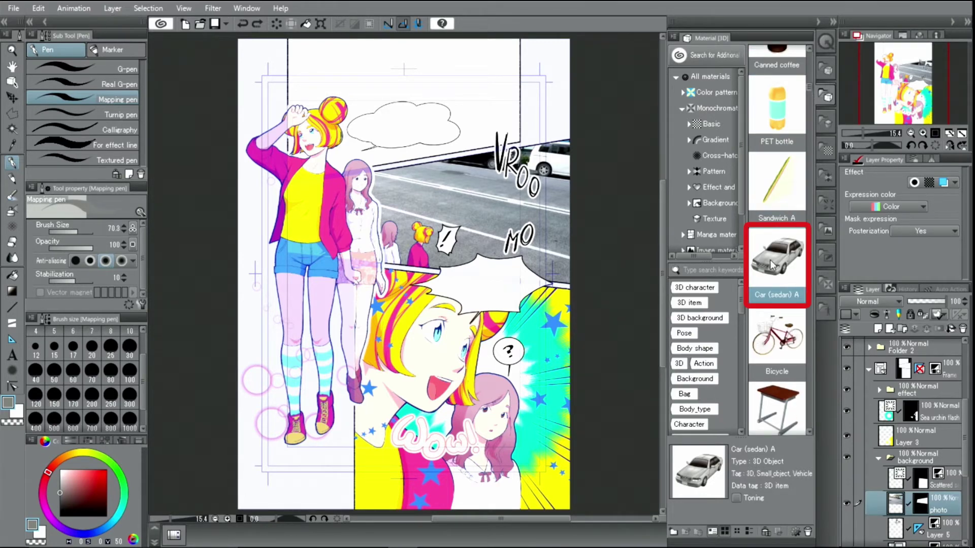
left_click_drag(772, 264, 454, 236)
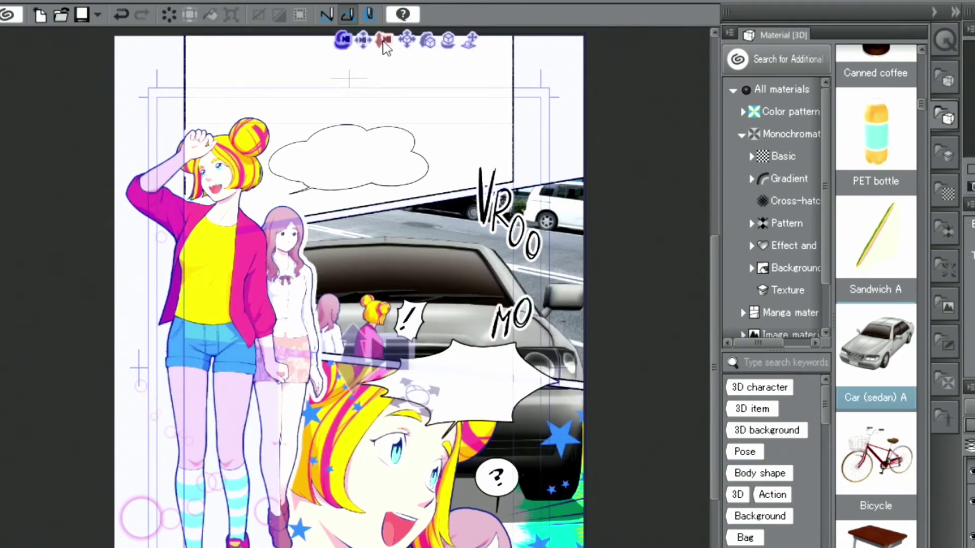
left_click_drag(385, 41, 386, 38)
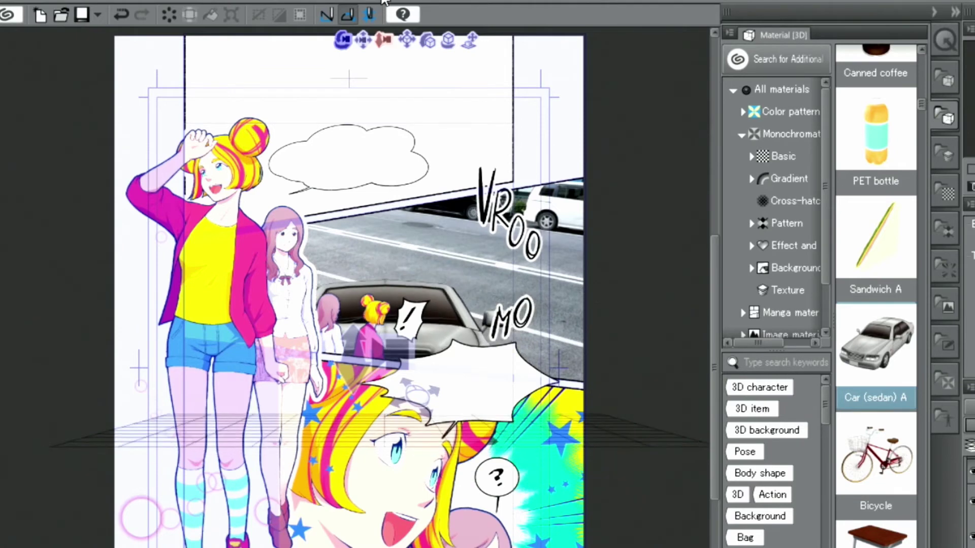
left_click(954, 15)
left_click_drag(478, 40, 500, 45)
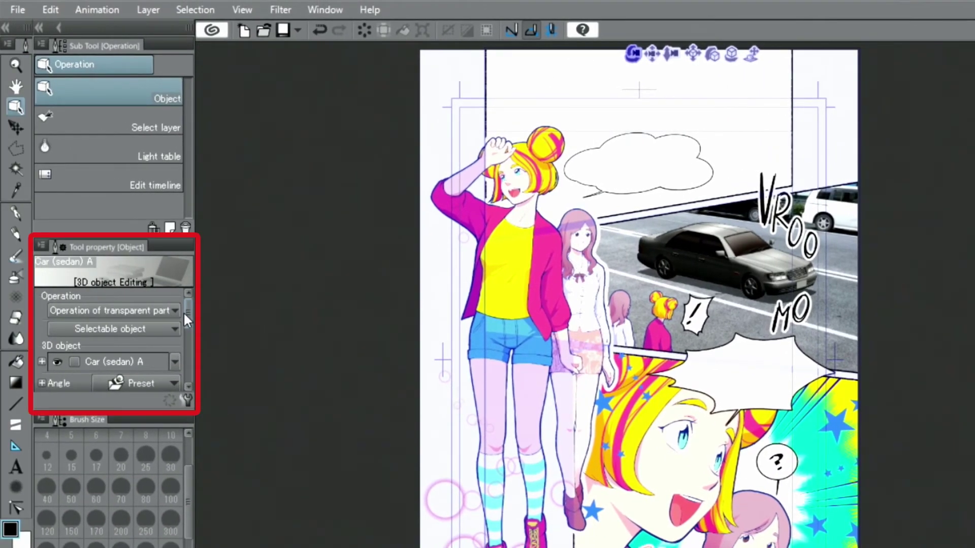
Turn off Apply light source on the 3D sedan and rasterize its layer.
left_click_drag(184, 312, 96, 337)
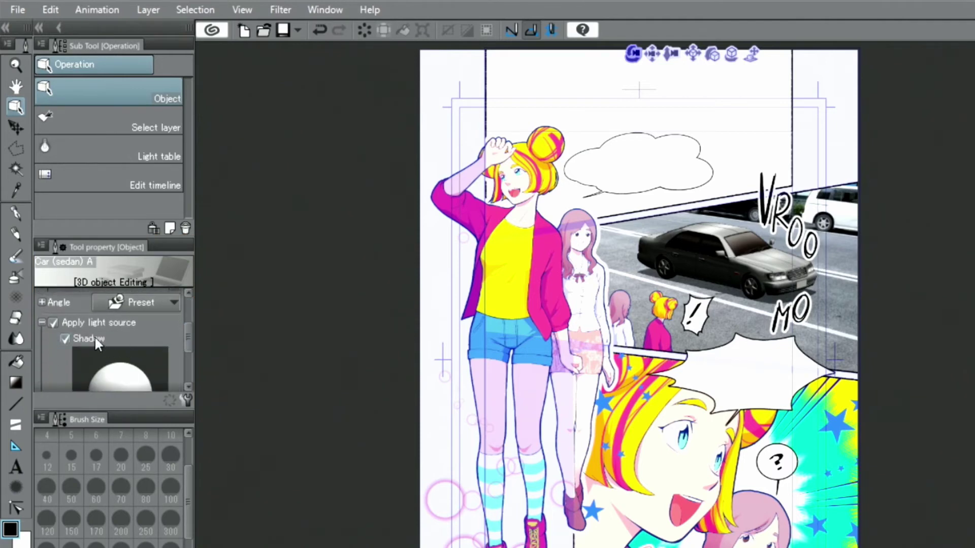
left_click(51, 320)
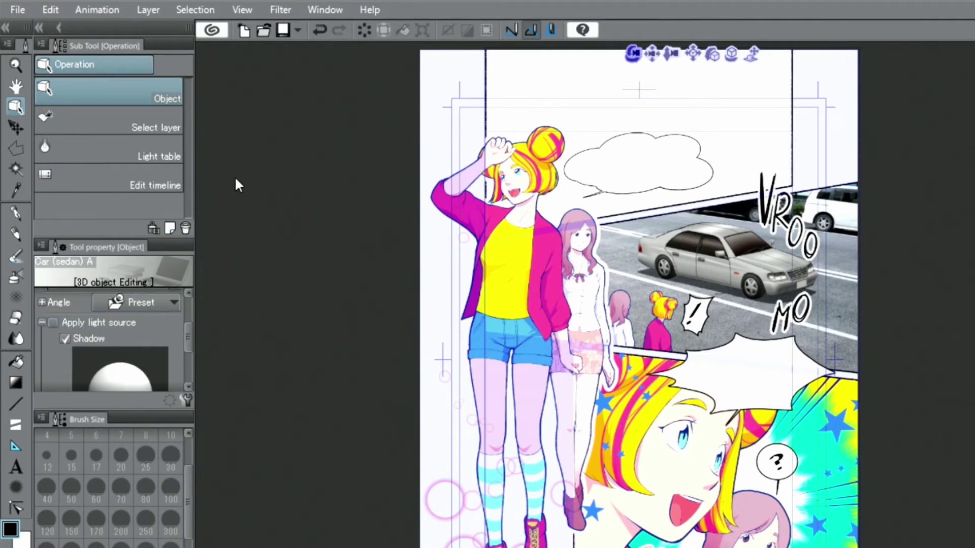
left_click(148, 10)
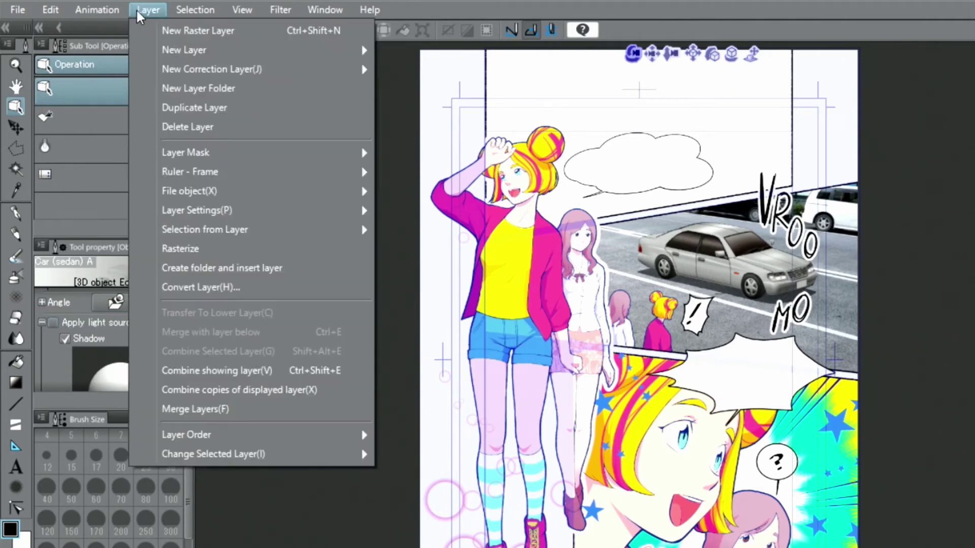
left_click(176, 246)
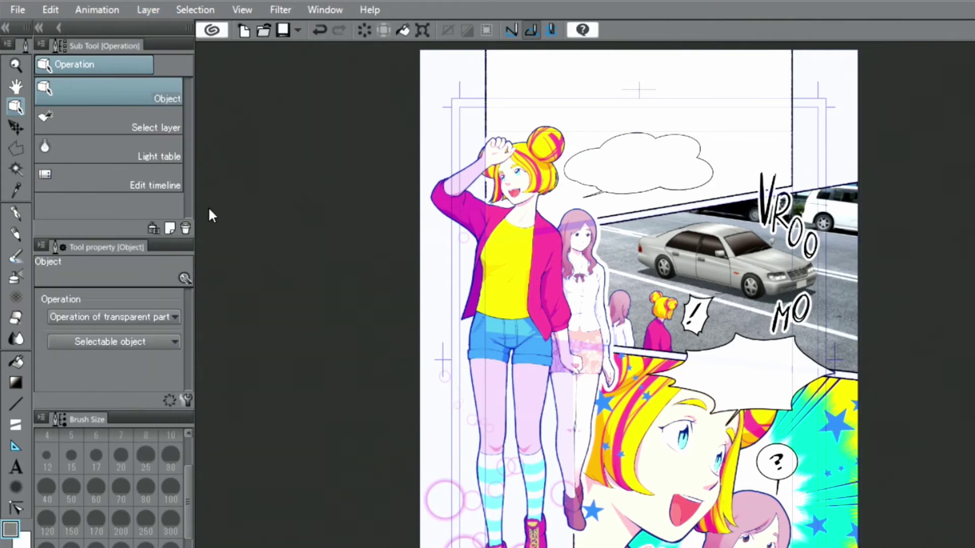
left_click(50, 11)
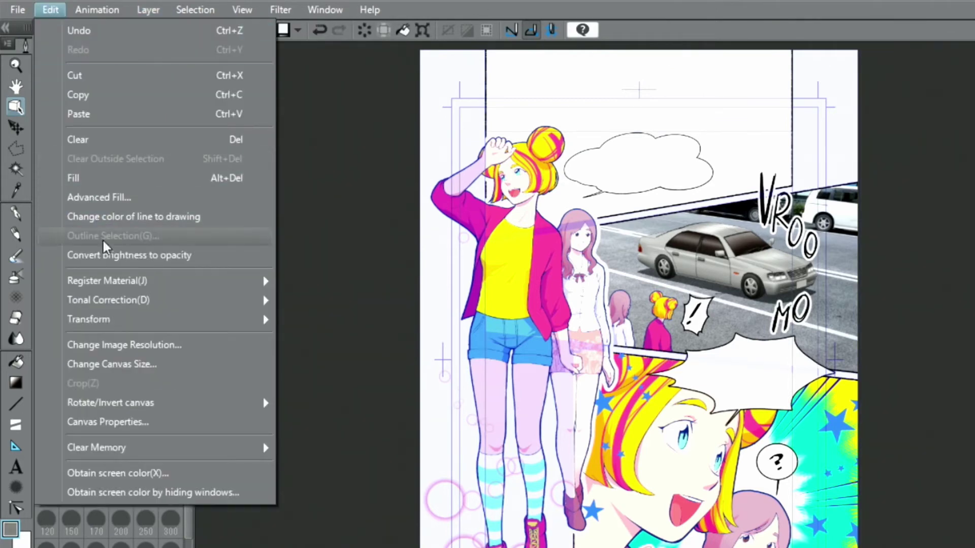
Apply Posterization with 5 gradient levels to the rasterized sedan, then zoom in on it.
mouse_move(135, 299)
mouse_move(227, 300)
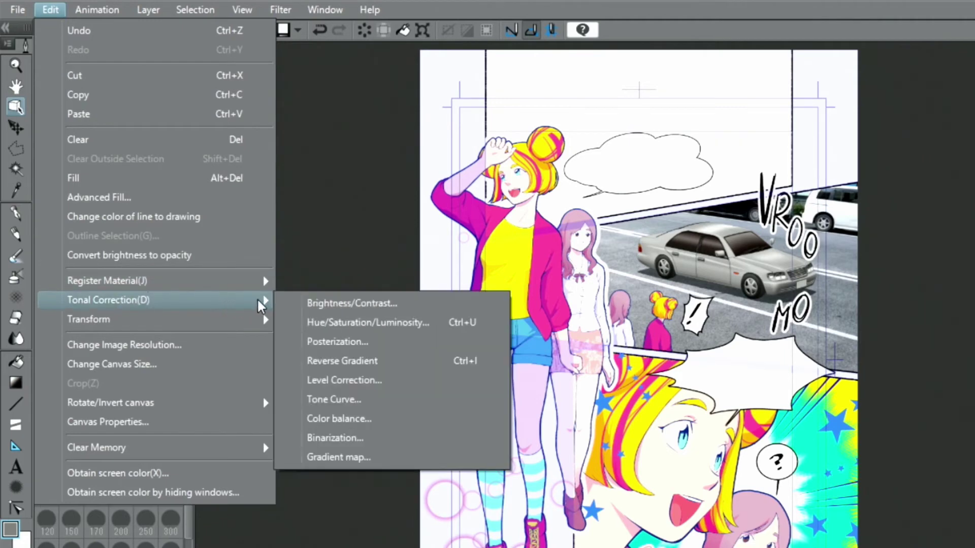
left_click(318, 342)
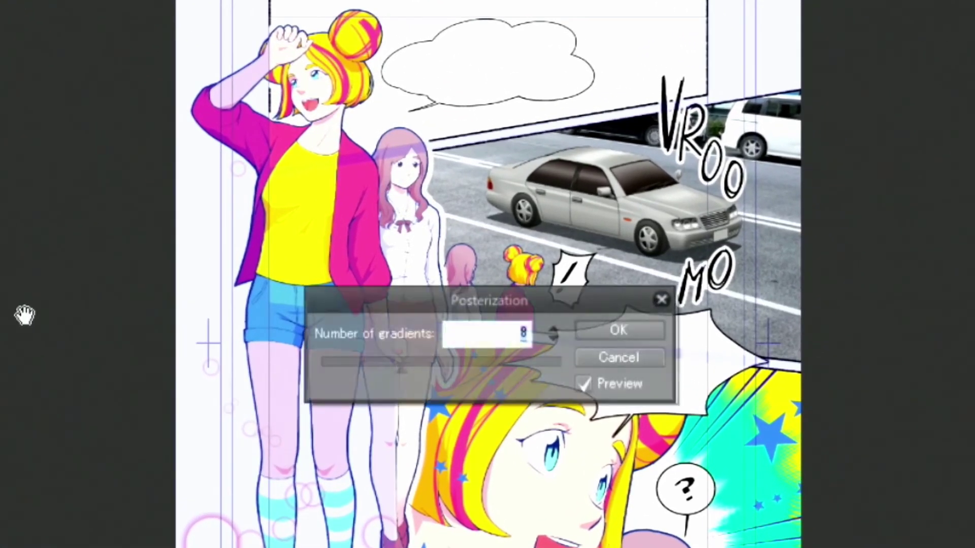
left_click(554, 339)
left_click(553, 339)
left_click(554, 339)
left_click(554, 339)
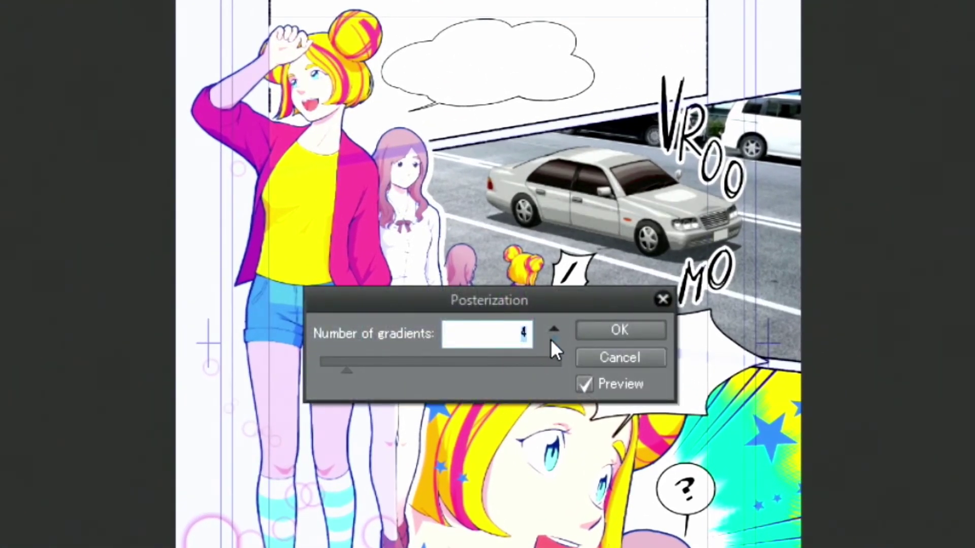
left_click(553, 330)
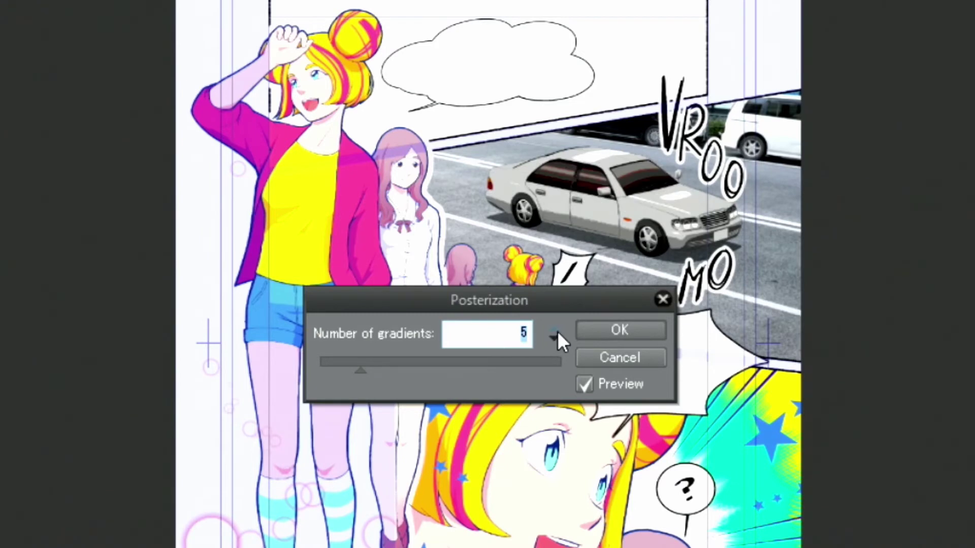
left_click(599, 327)
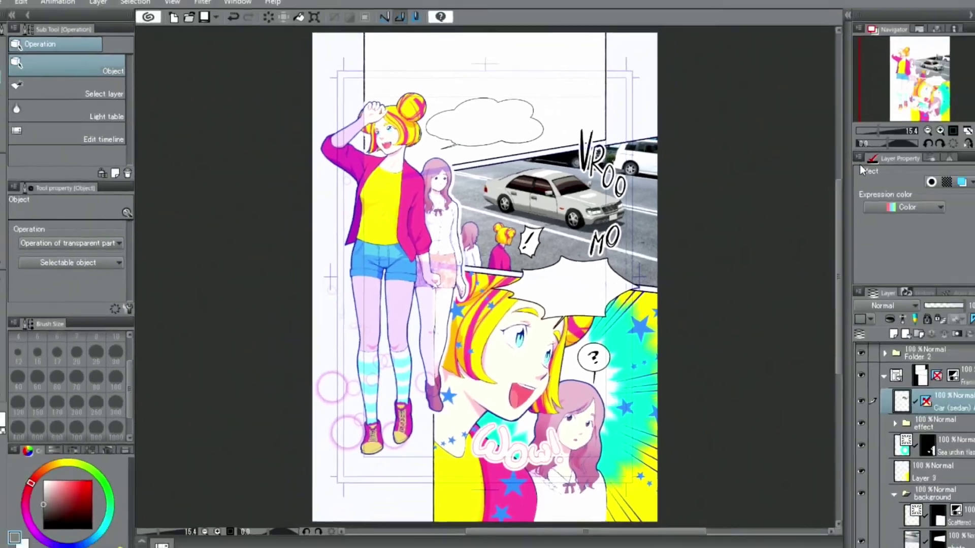
left_click(940, 131)
left_click(939, 130)
left_click_drag(917, 89, 906, 82)
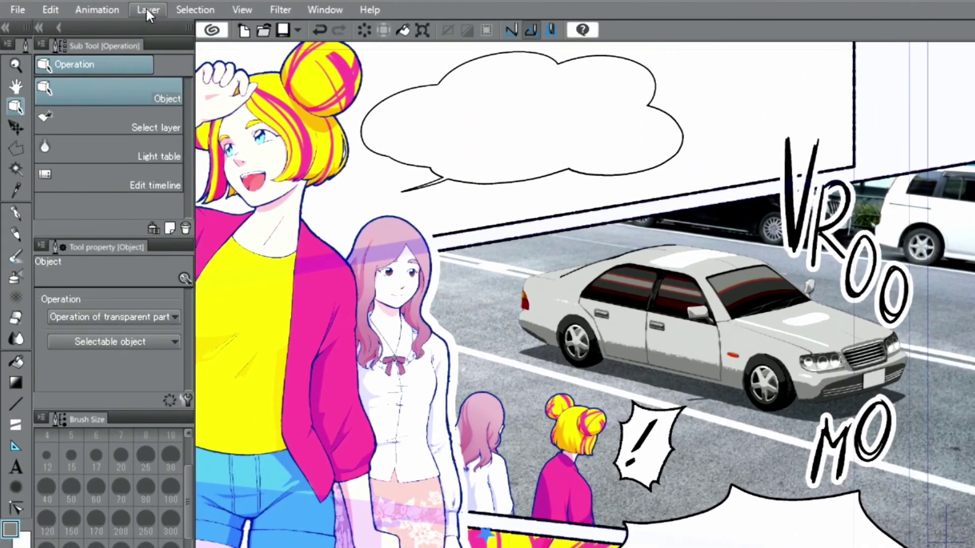
Duplicate the Car (sedan) A layer and clip the copy to the original below.
left_click(147, 12)
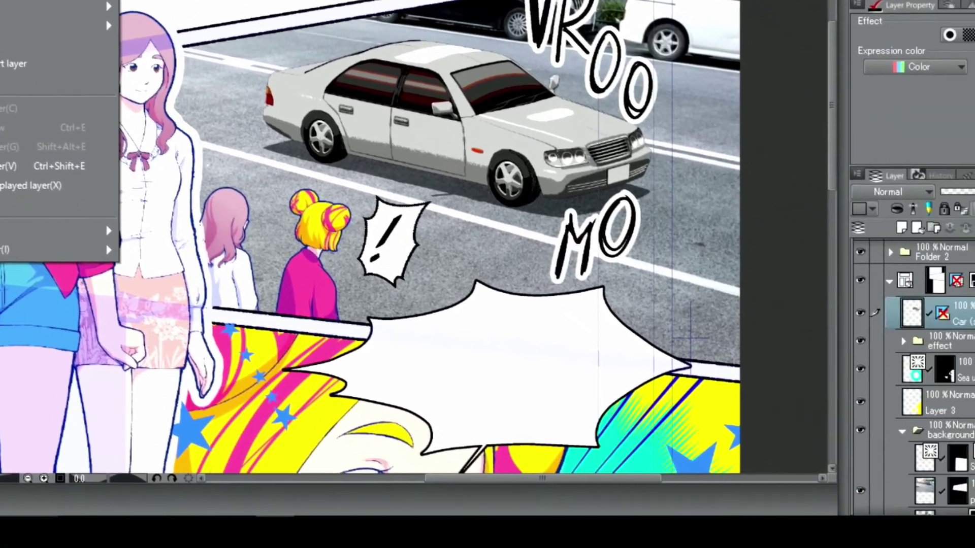
left_click(195, 107)
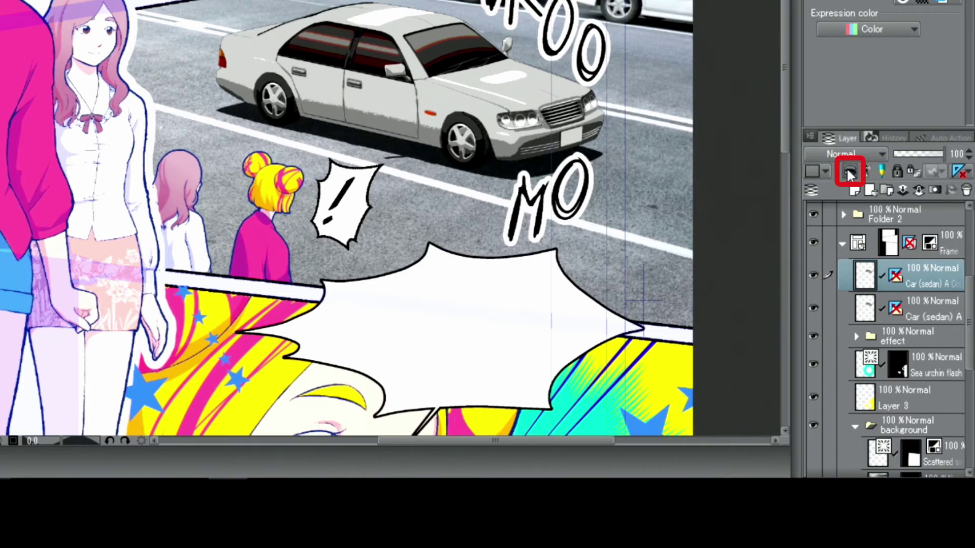
left_click(850, 173)
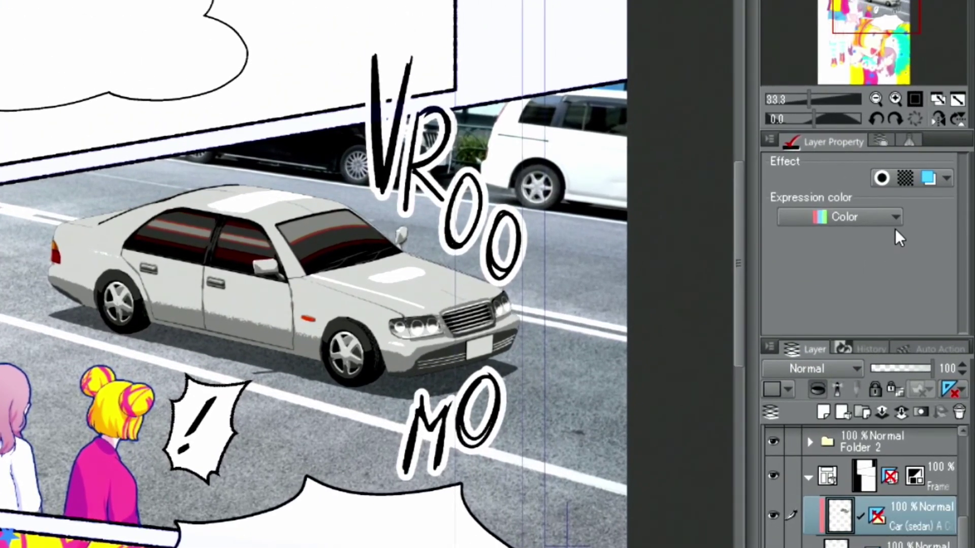
left_click(901, 27)
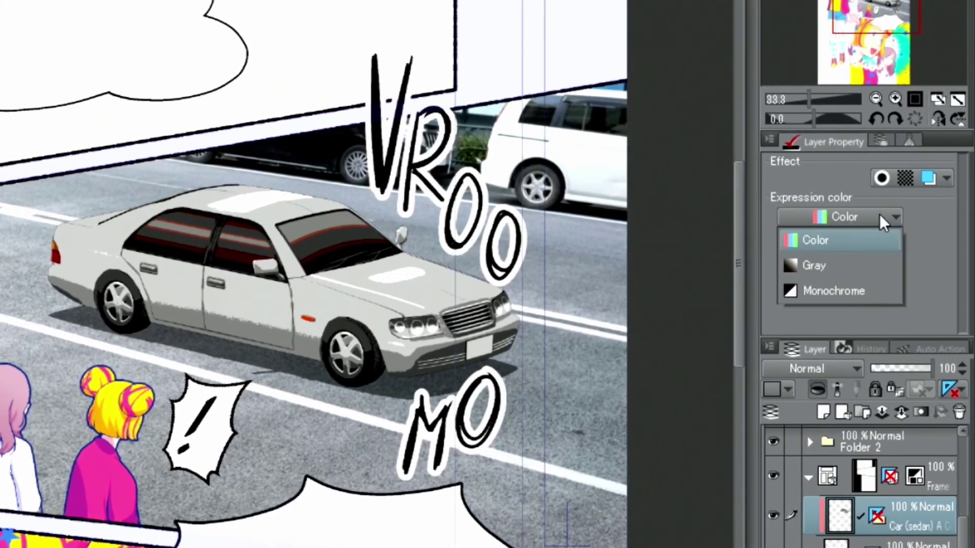
Set the clipped copy to Monochrome with a lower threshold and dark navy 0C3362 Layer color.
left_click(865, 286)
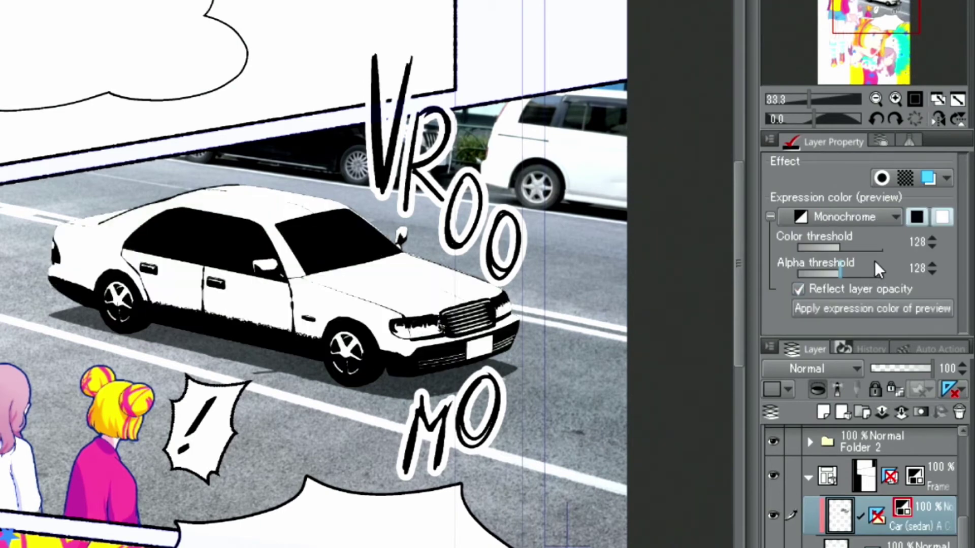
left_click(916, 218)
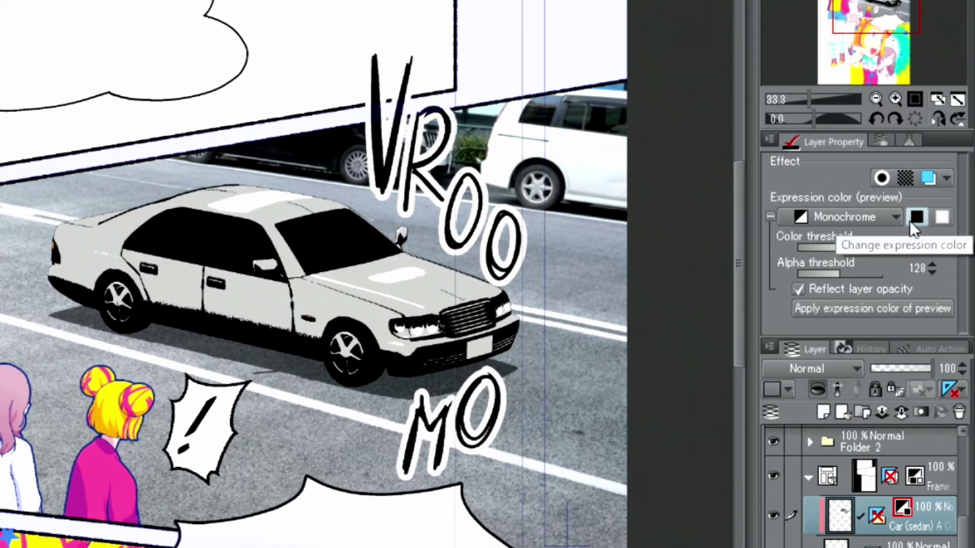
left_click(931, 248)
left_click(931, 247)
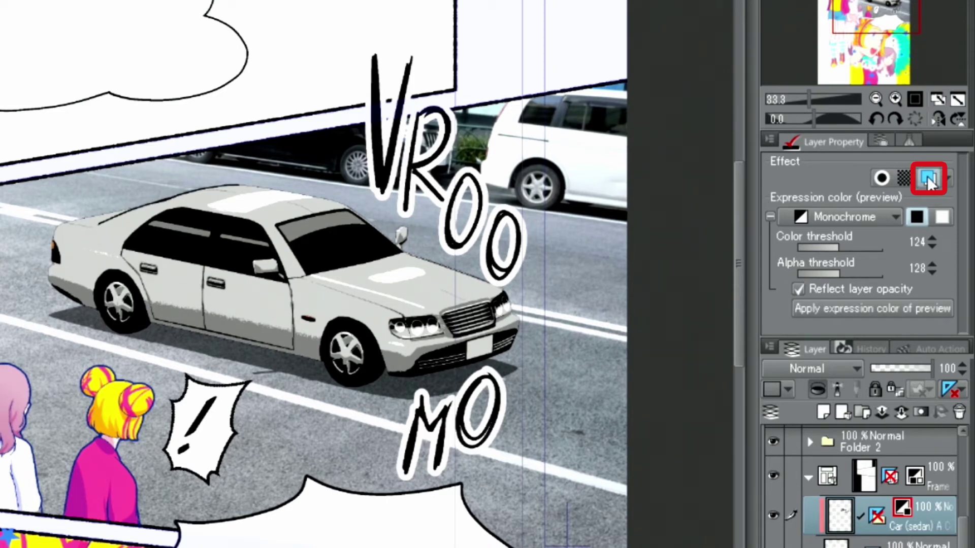
left_click(928, 178)
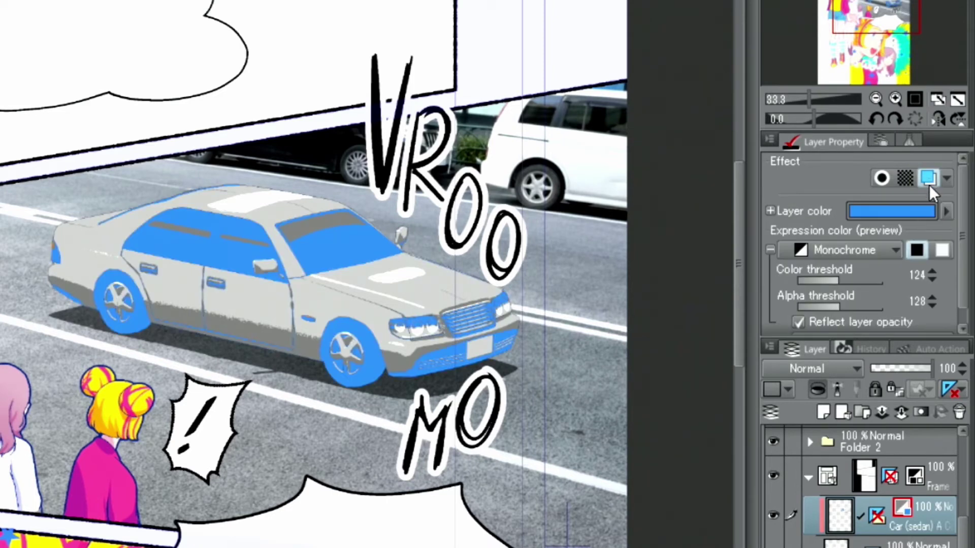
left_click(948, 214)
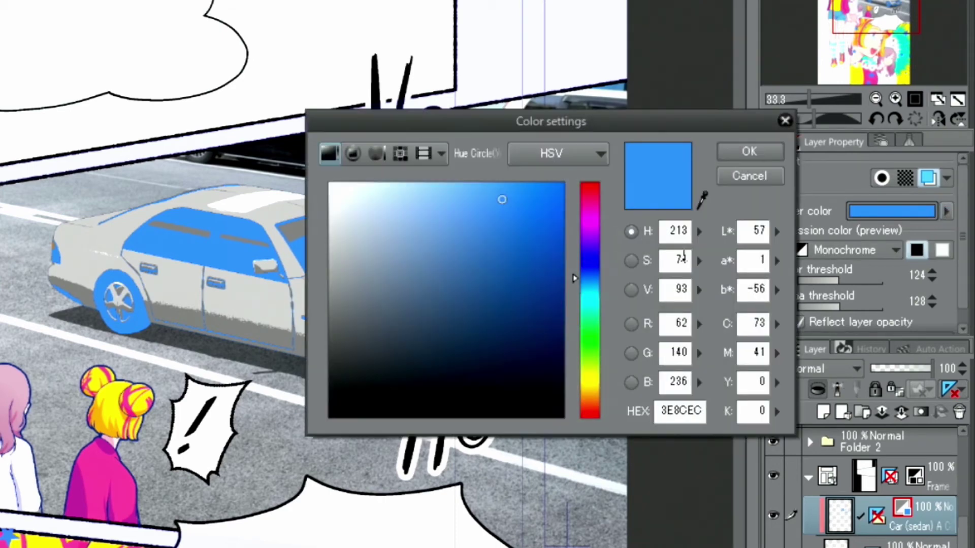
left_click(515, 299)
left_click(533, 328)
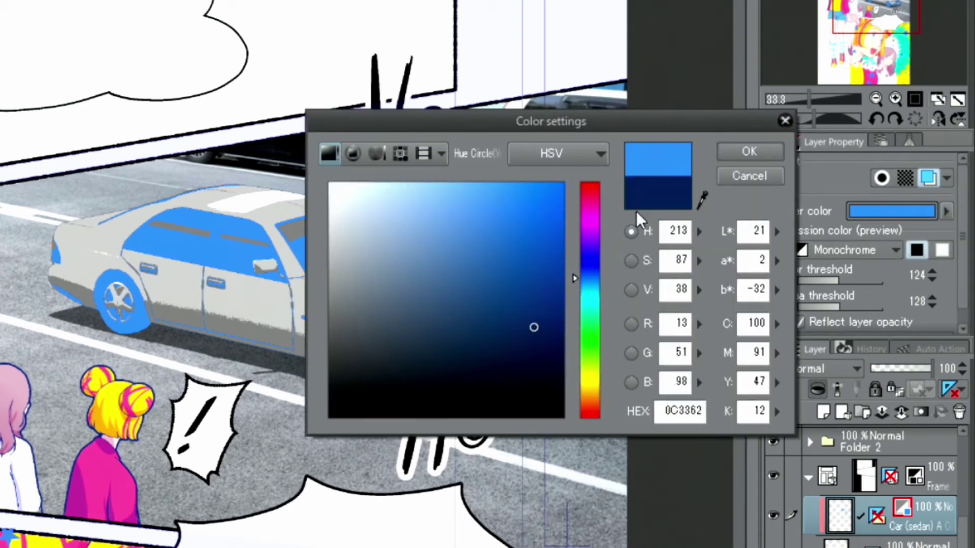
left_click(746, 153)
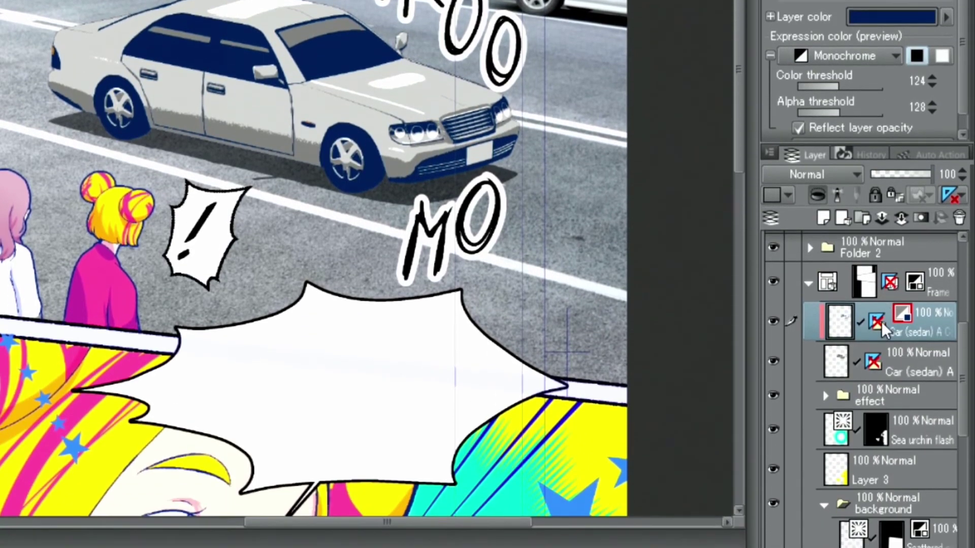
left_click(903, 362)
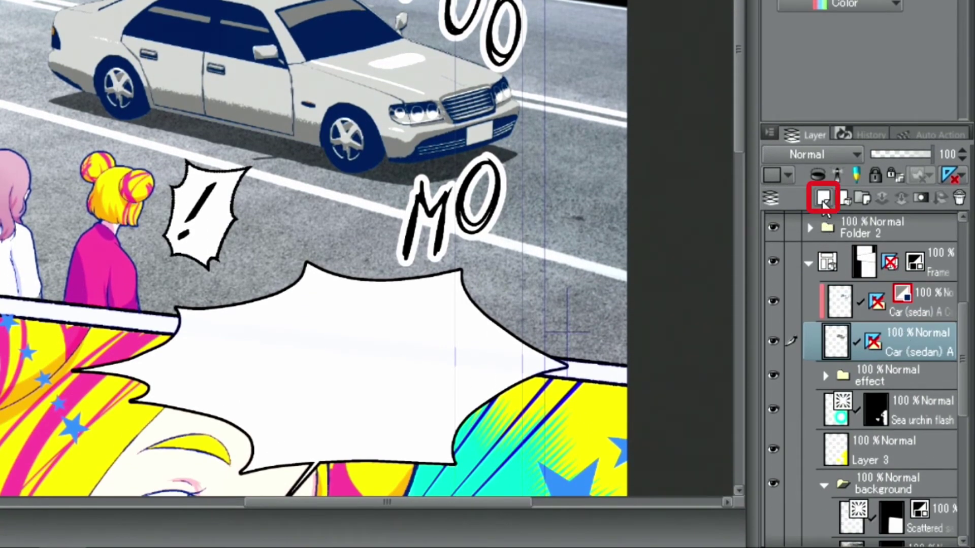
Add new raster Layer 7 above the Car (sedan) A layer and zoom in on the sedan.
left_click(823, 198)
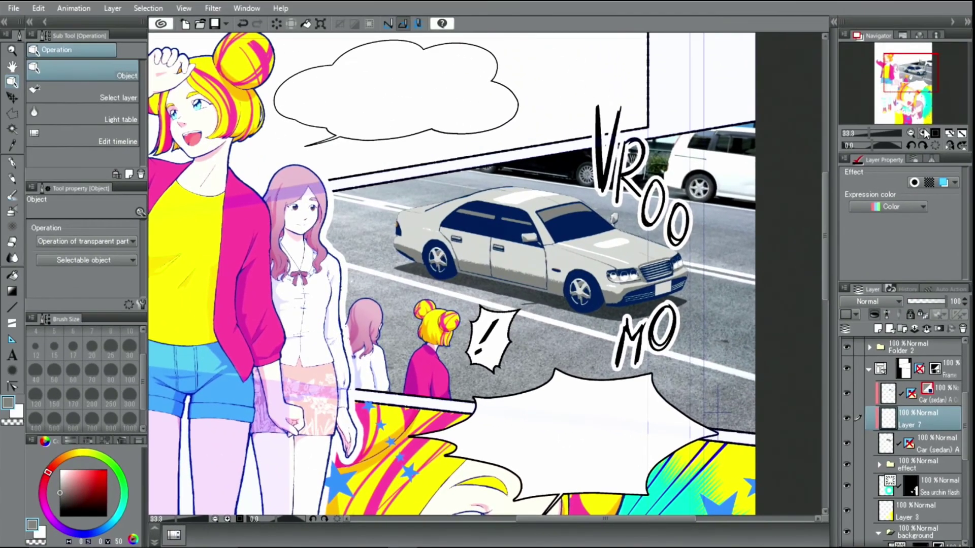
left_click(923, 133)
left_click_drag(904, 77, 913, 71)
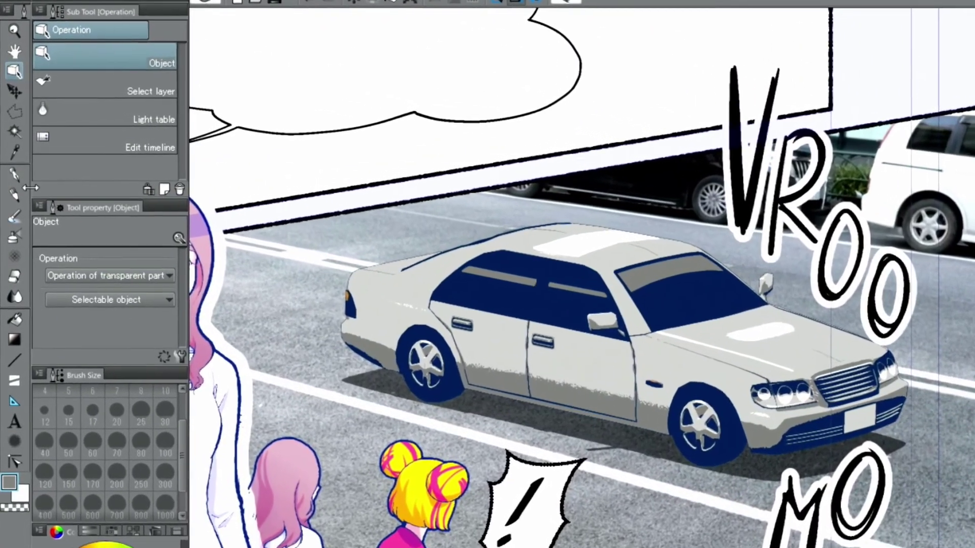
Extend the white highlight on the sedan's hood with the Mapping pen.
left_click(15, 152)
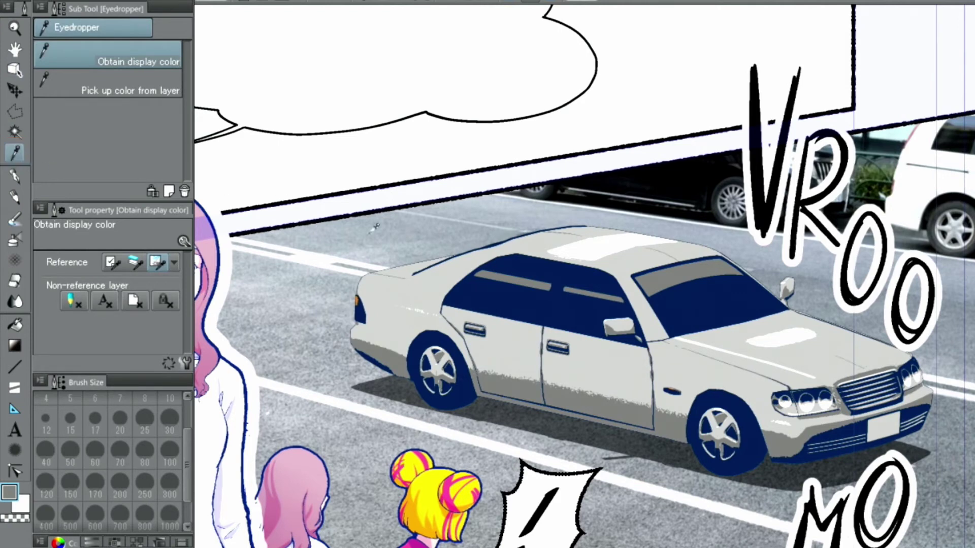
left_click(12, 177)
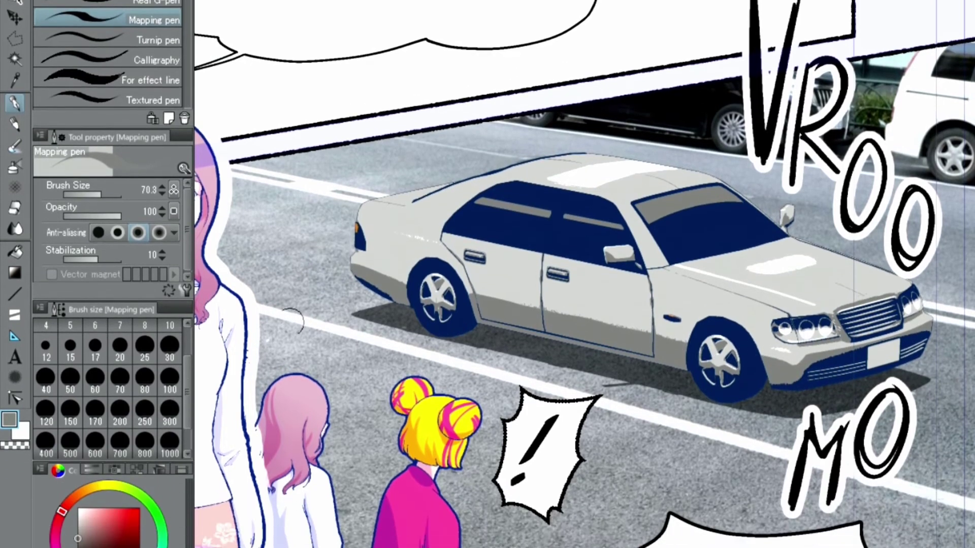
left_click(78, 508)
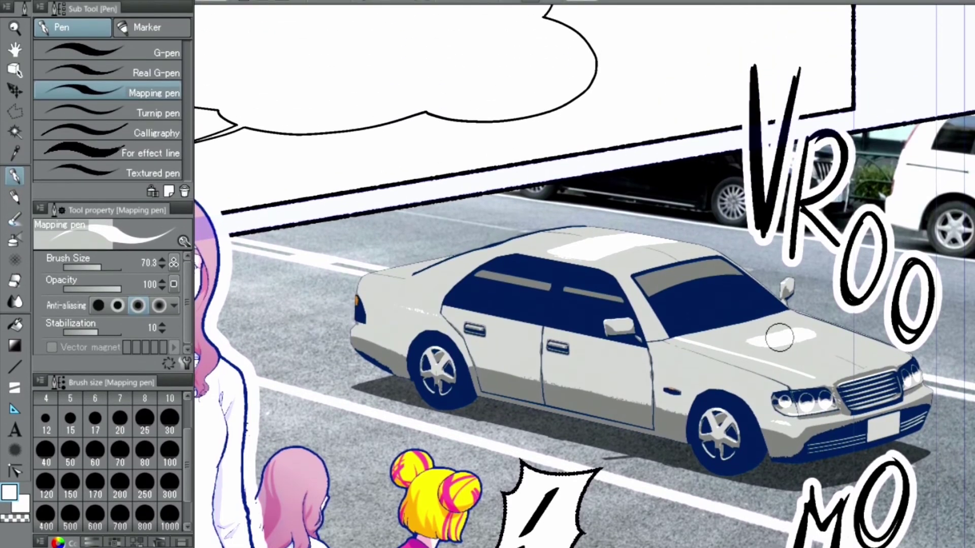
mouse_move(779, 337)
left_mouse_down()
mouse_move(802, 328)
mouse_move(747, 343)
mouse_move(815, 335)
left_mouse_up()
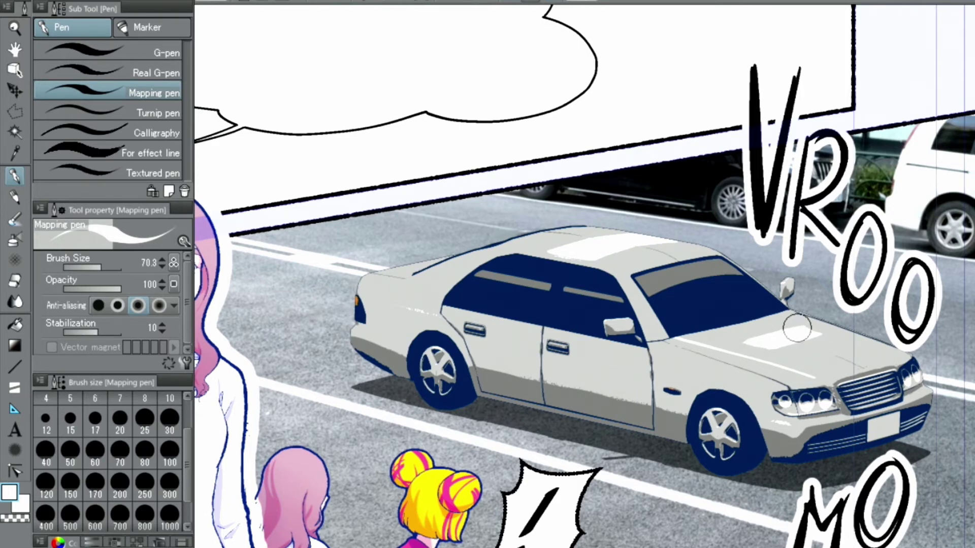
left_click(14, 281)
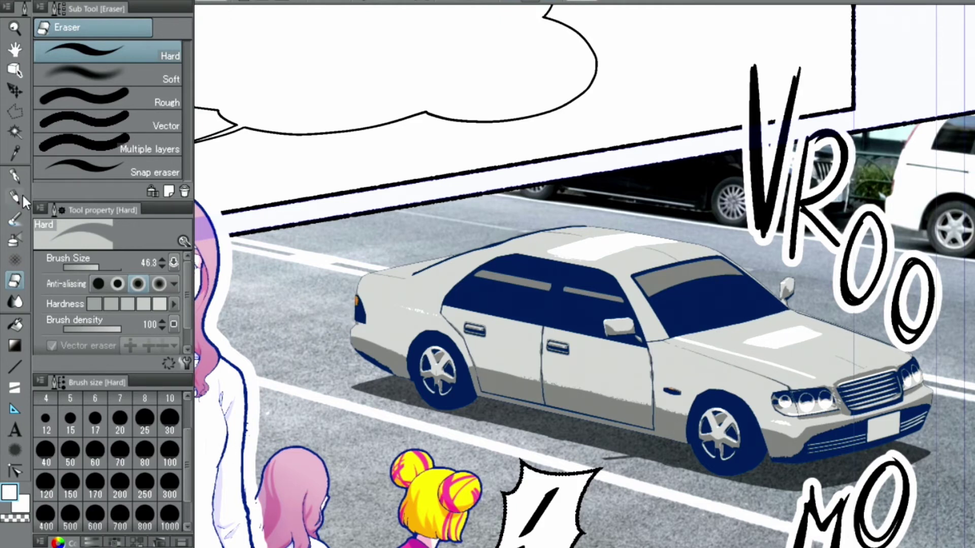
Paint a white highlight along the rear fender and trim its left end with the eraser.
left_click(16, 177)
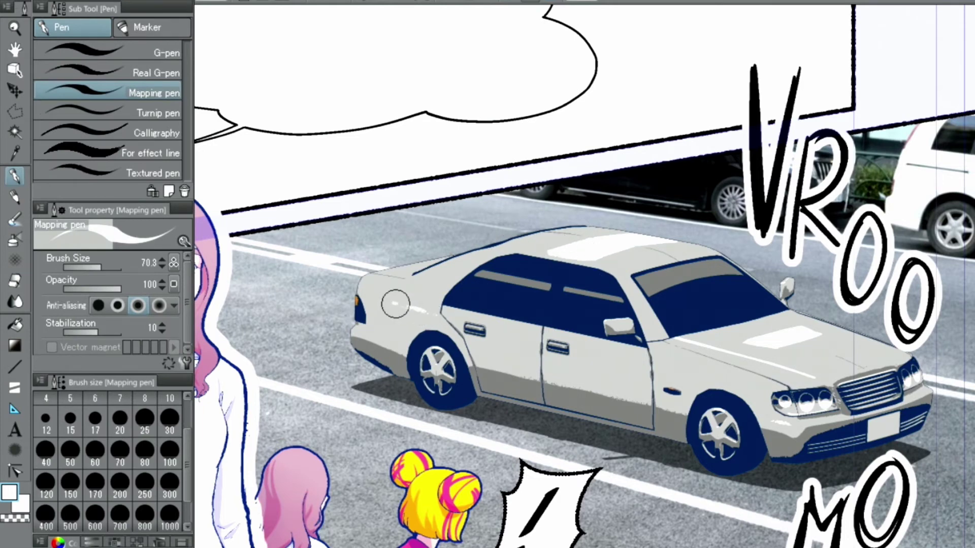
left_click_drag(382, 300, 426, 312)
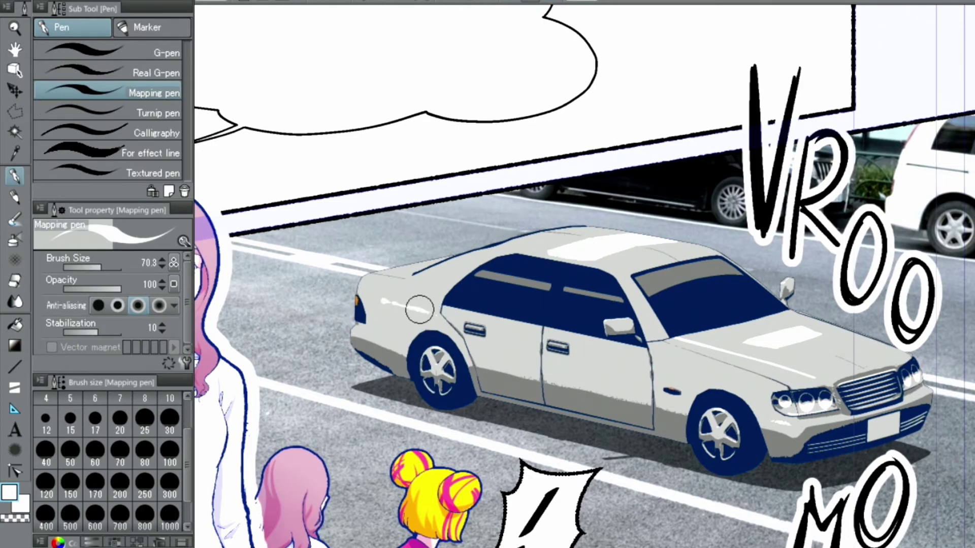
left_click(15, 280)
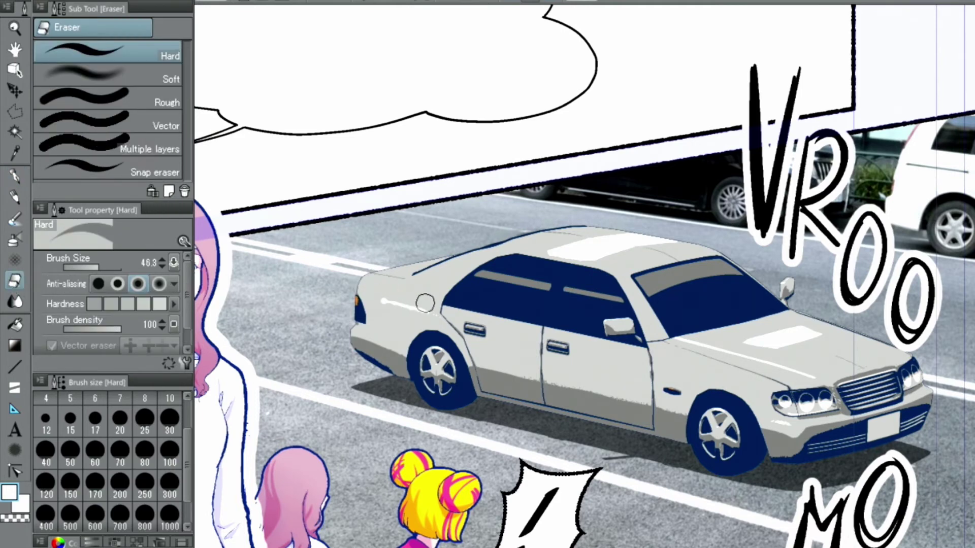
left_click_drag(401, 303, 391, 311)
left_click(14, 176)
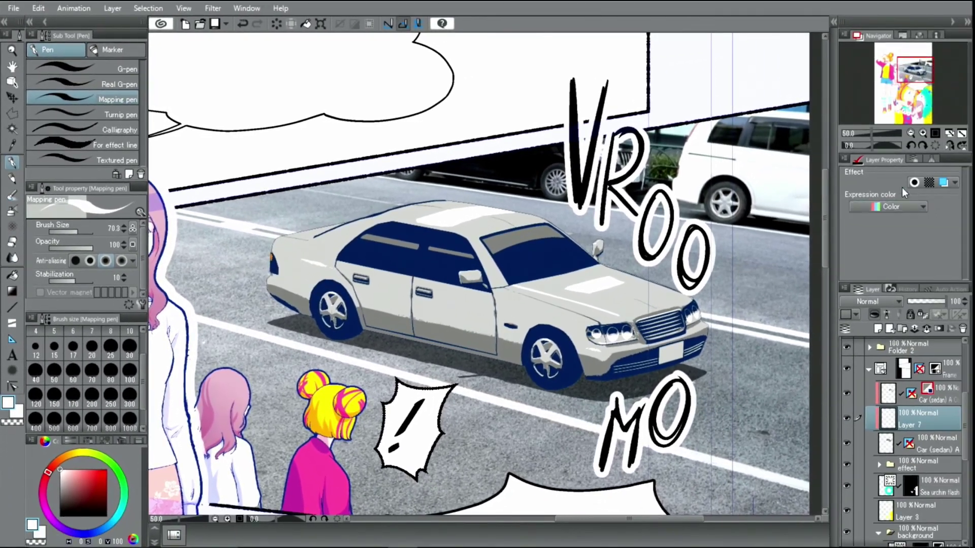
left_click(961, 134)
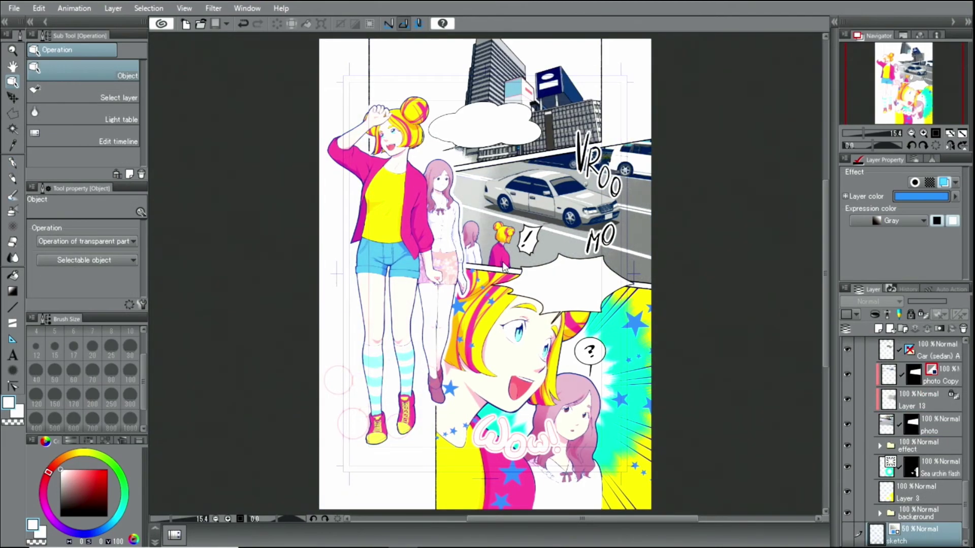
left_click(923, 133)
left_click(923, 133)
Open the all-materials library and browse to the nature background materials.
left_click_drag(913, 102, 900, 62)
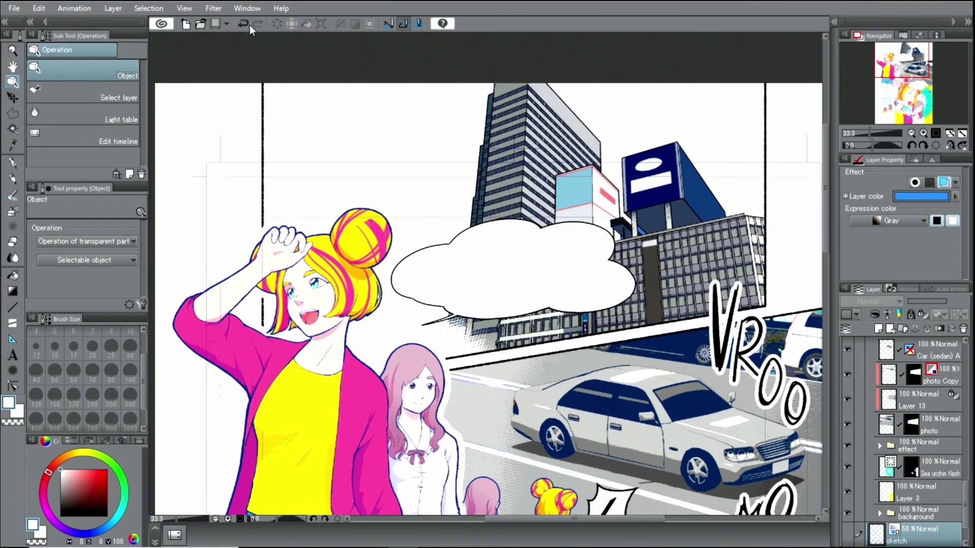
left_click(244, 8)
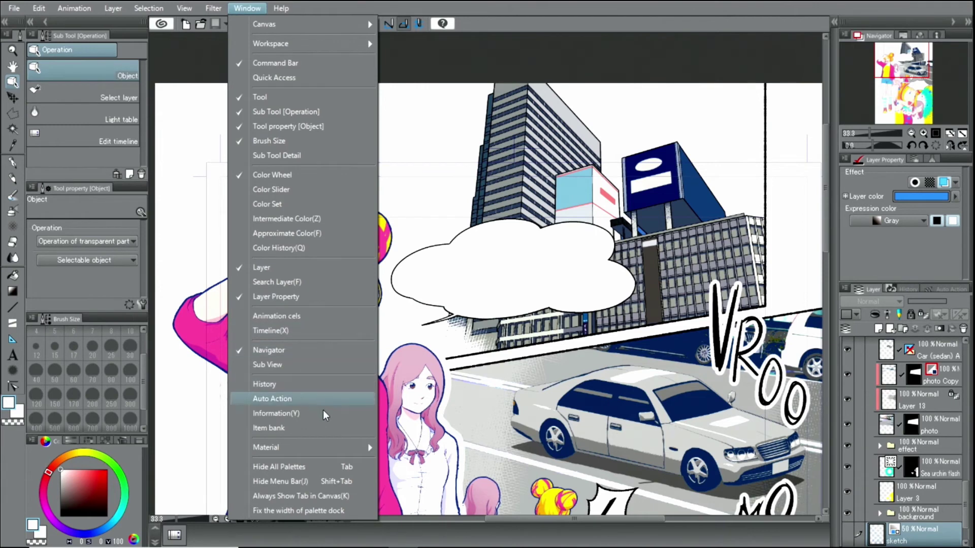
mouse_move(347, 448)
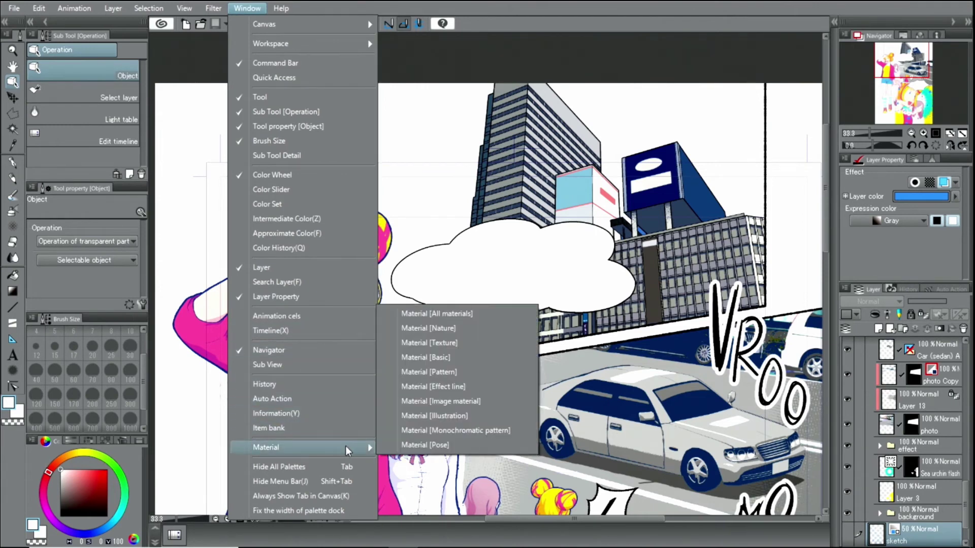
left_click(441, 314)
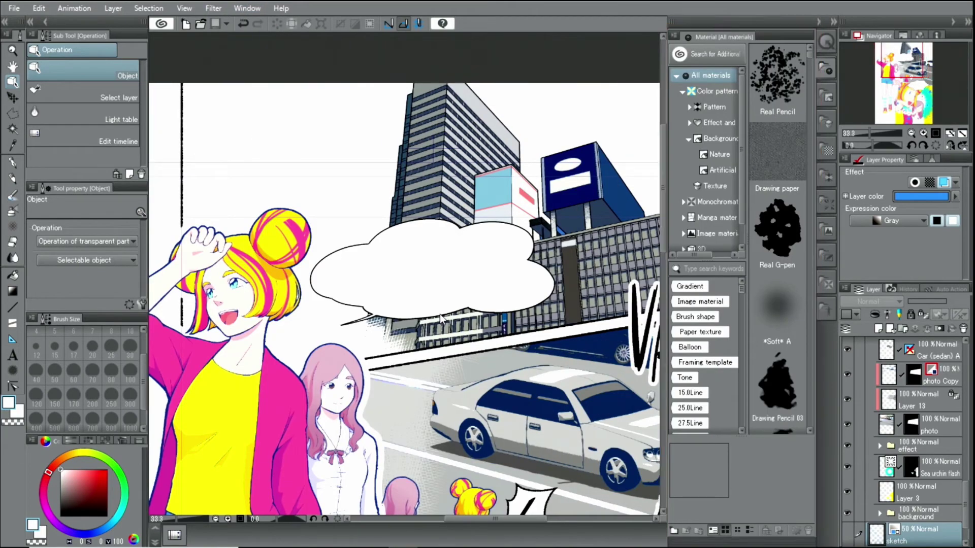
left_click(705, 93)
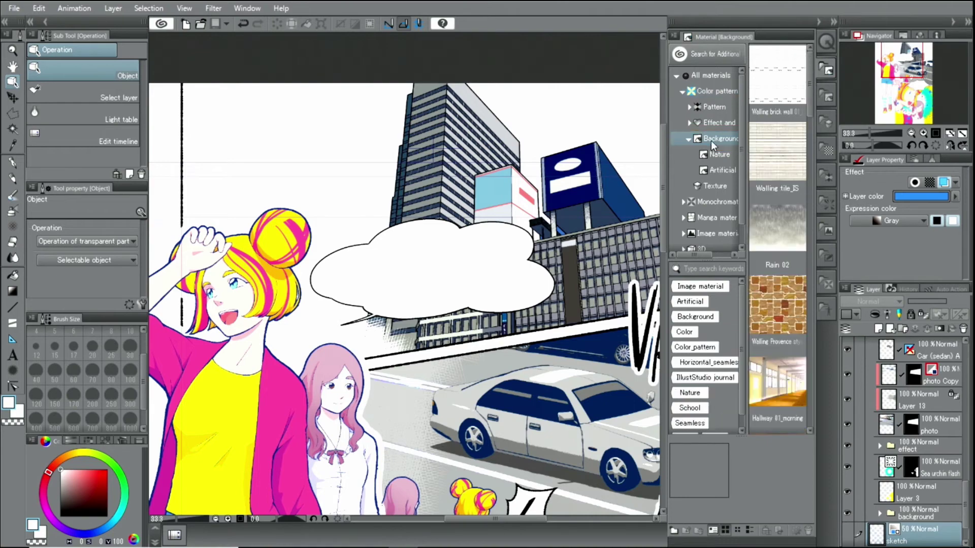
left_click(718, 155)
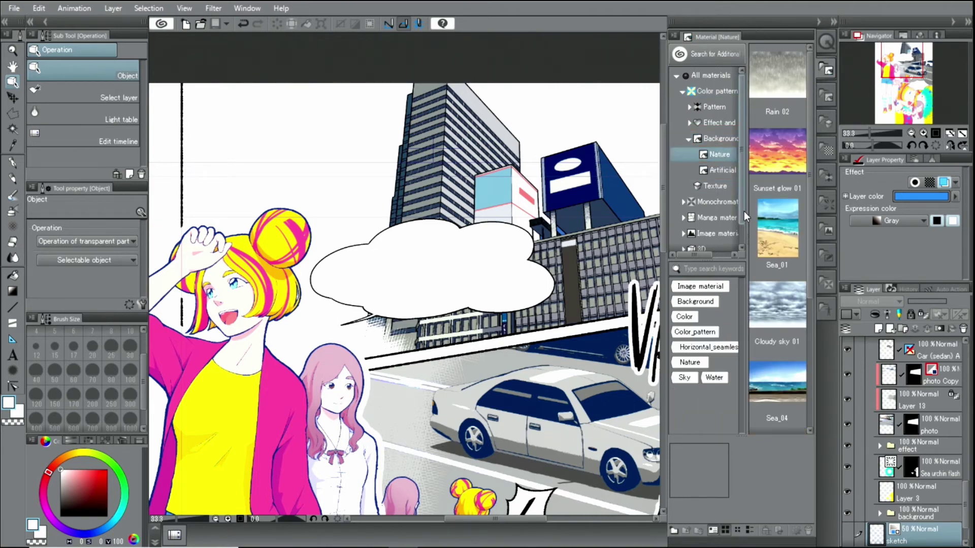
Drag the Blue sky 02 material onto the upper panel's sky and fit the page to the window.
left_click_drag(811, 148, 812, 254)
left_click(779, 336)
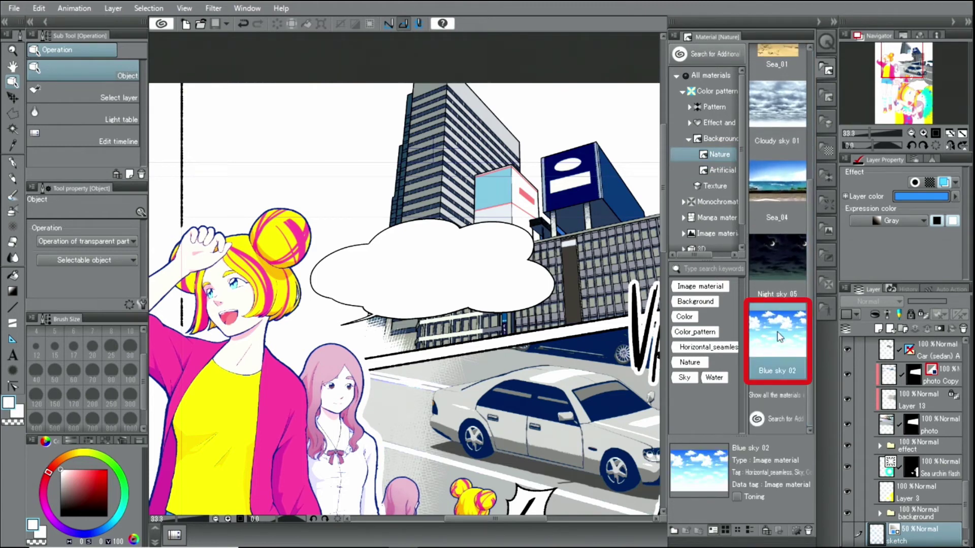
left_click_drag(780, 336, 342, 192)
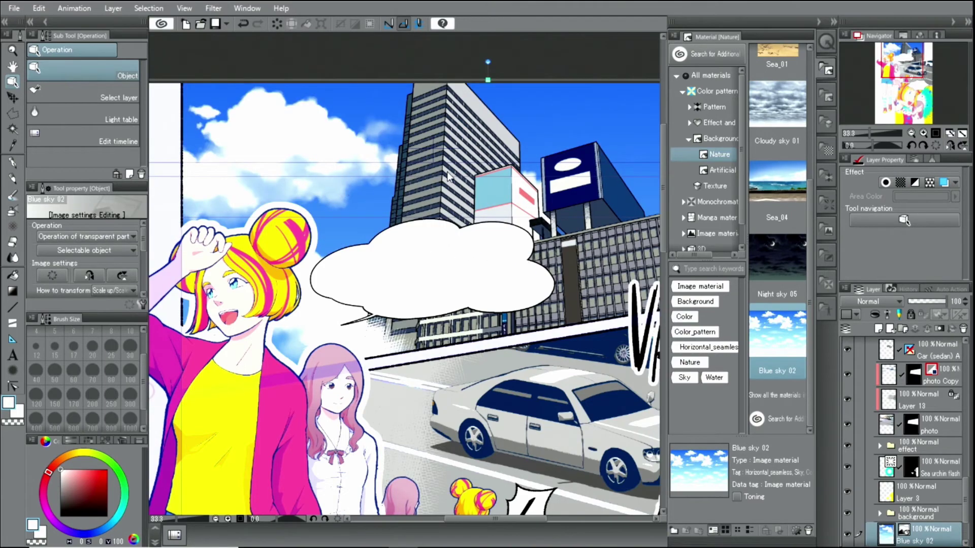
left_click(834, 22)
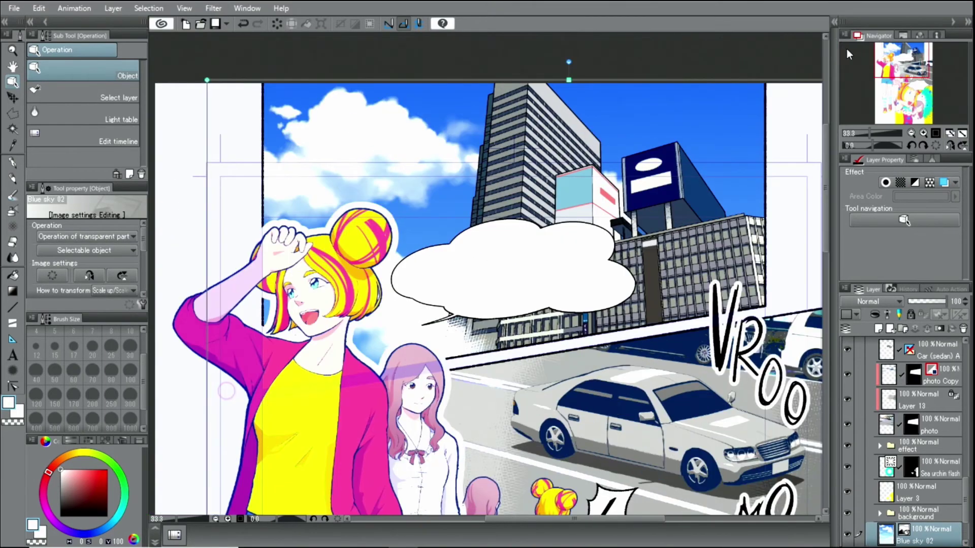
left_click(961, 134)
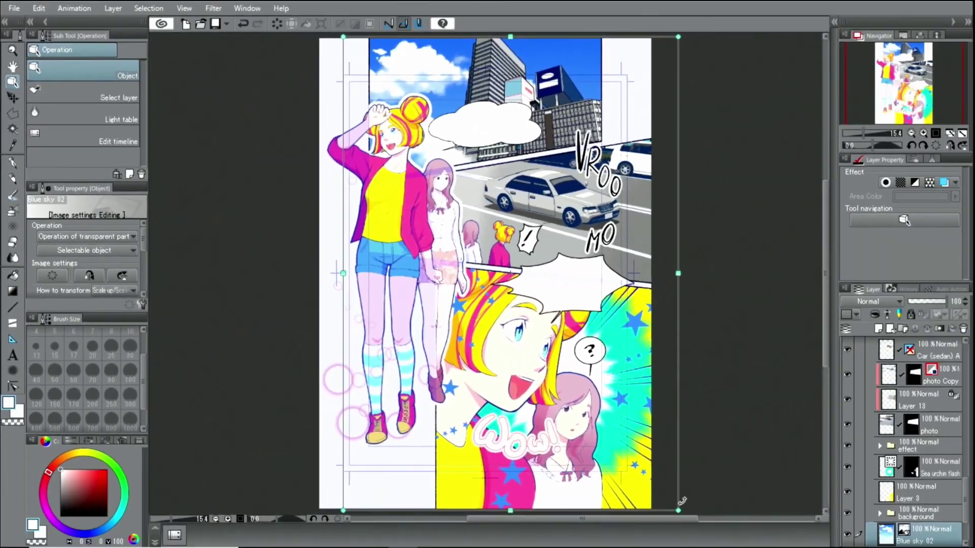
Scale down the Blue sky 02 photo, then Free Transform its bottom corners outward so more clouds show.
left_click_drag(678, 510, 463, 206)
left_click_drag(595, 196, 584, 186)
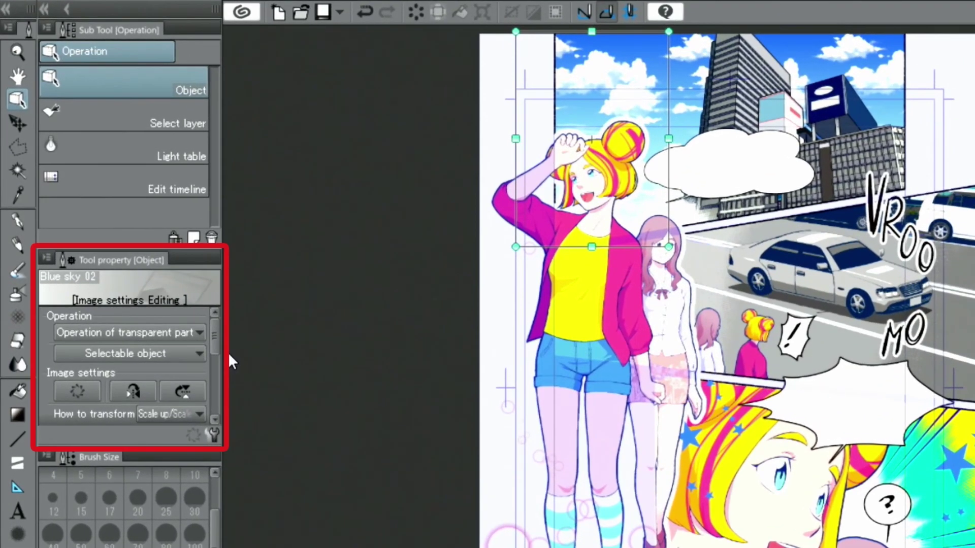
scroll(214, 337, "down", 2)
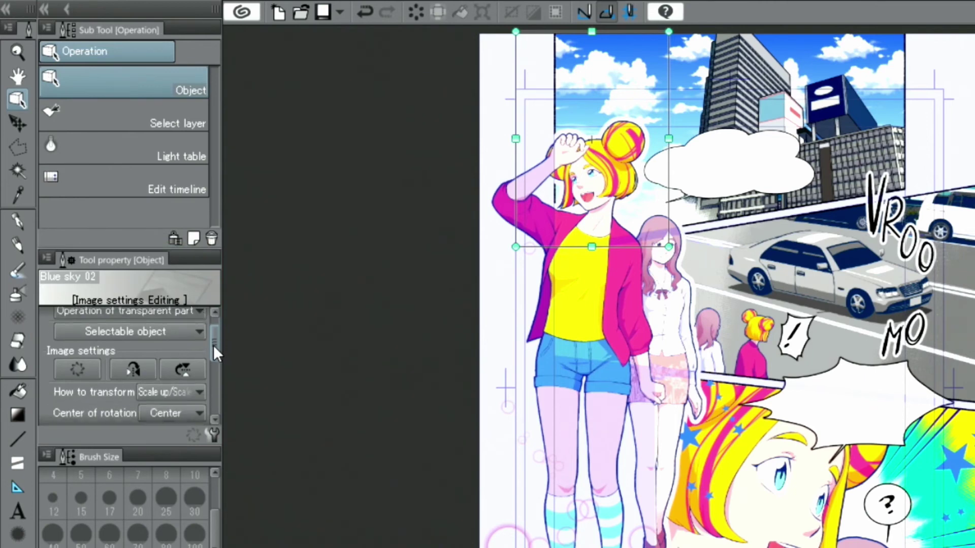
left_click(187, 379)
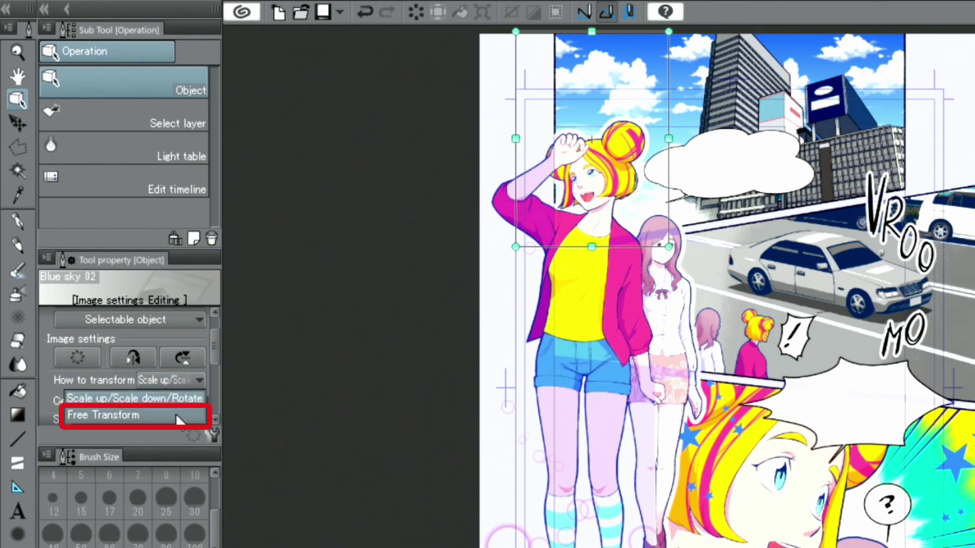
left_click(176, 413)
left_click_drag(516, 246, 435, 267)
left_click_drag(669, 247, 717, 277)
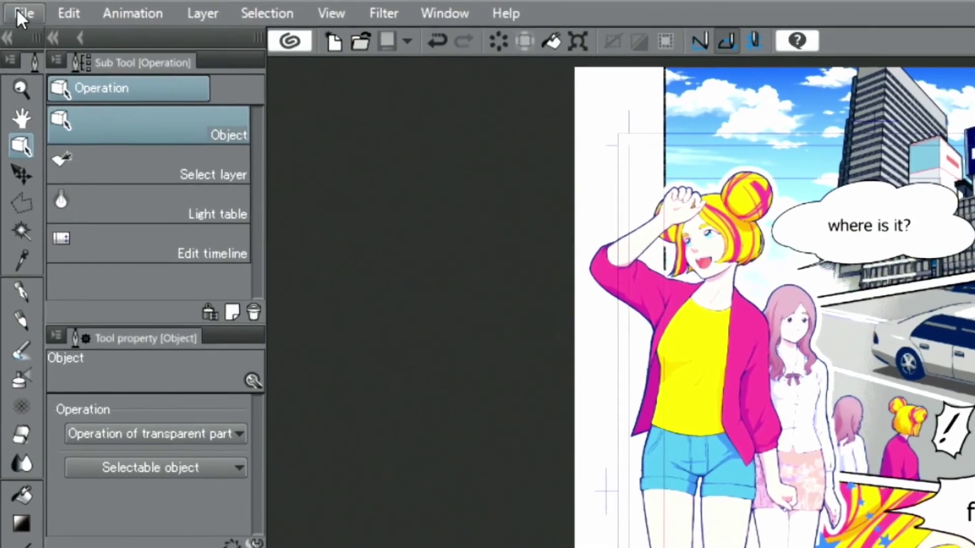
Save the page as 'Color' in CLIP STUDIO FORMAT using Save as.
left_click(18, 11)
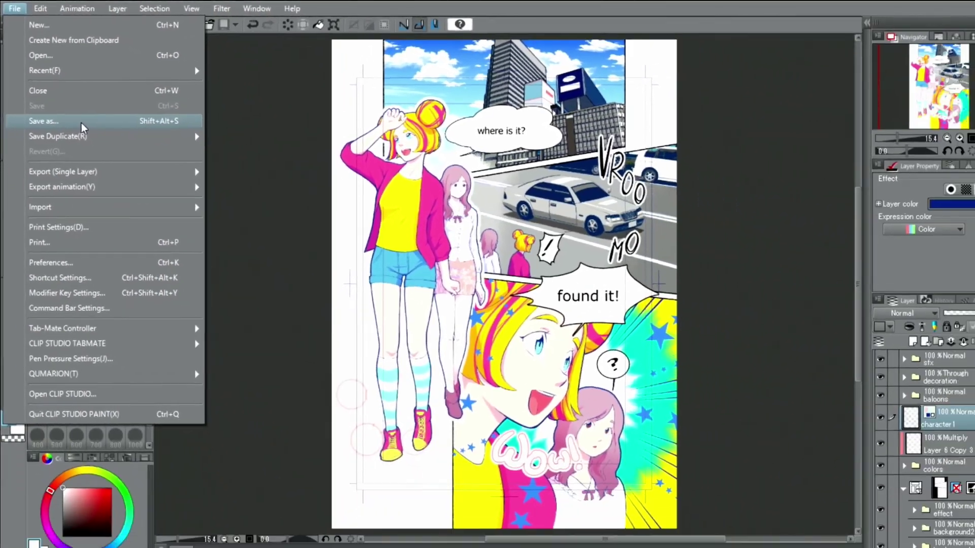
left_click(146, 222)
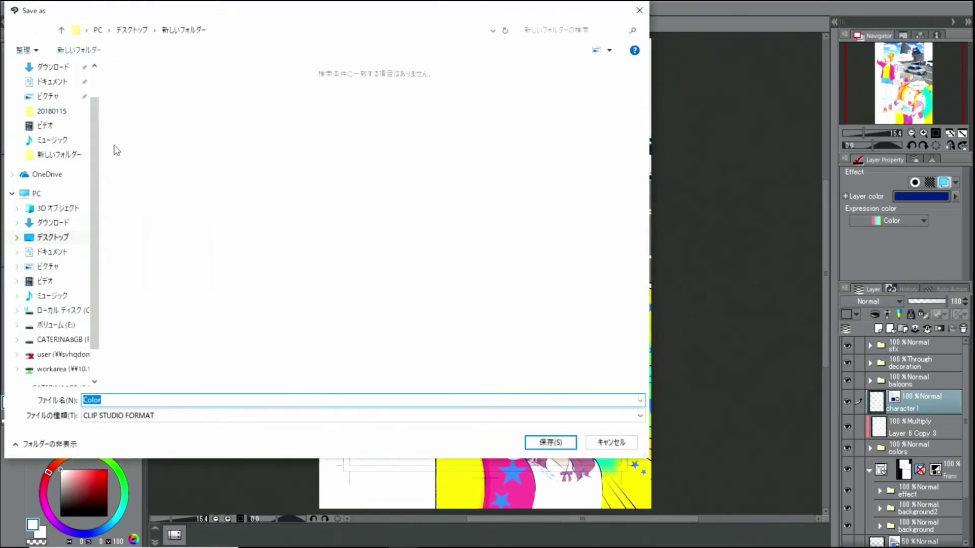
left_click(183, 401)
left_click(192, 417)
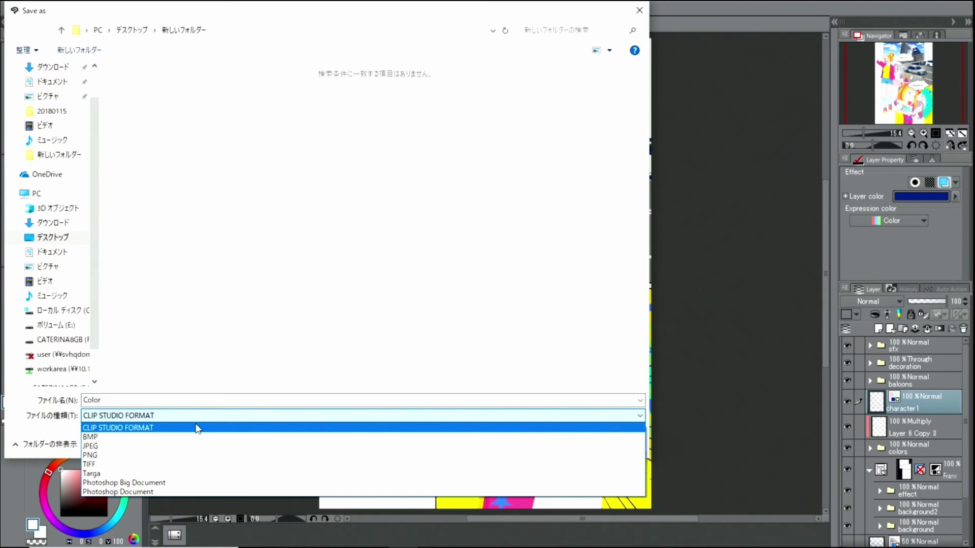
left_click(197, 428)
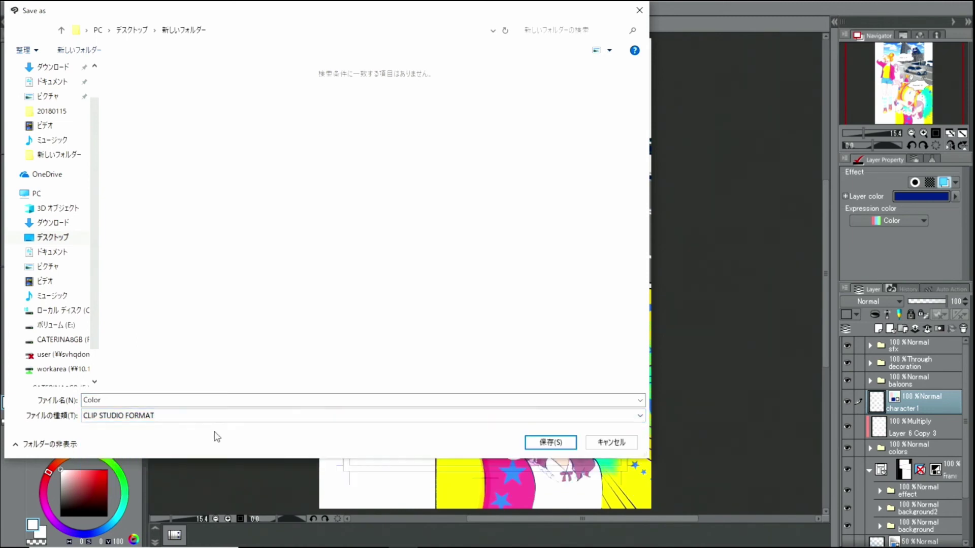
left_click(540, 445)
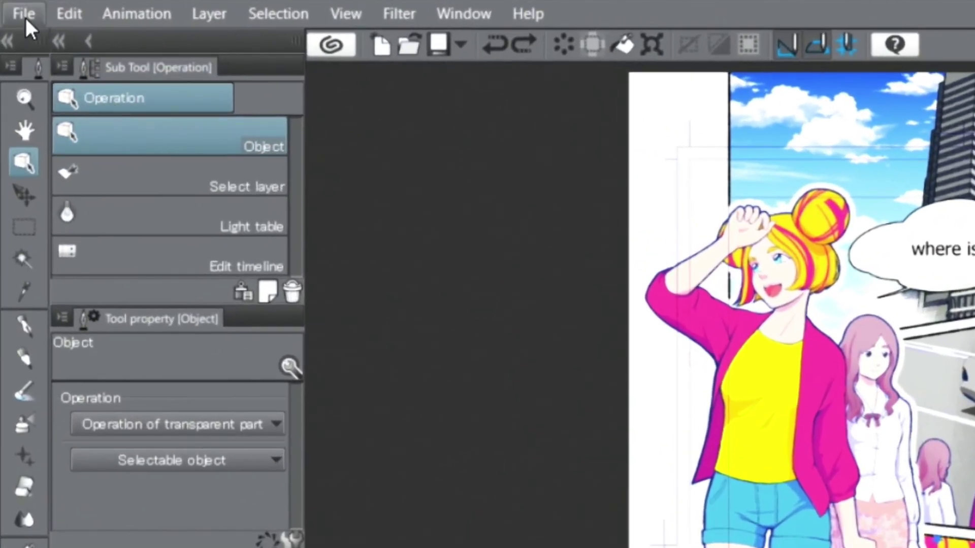
Save the latest changes, then export the page as a .jpg (JPEG) named 'Comic'.
left_click(24, 16)
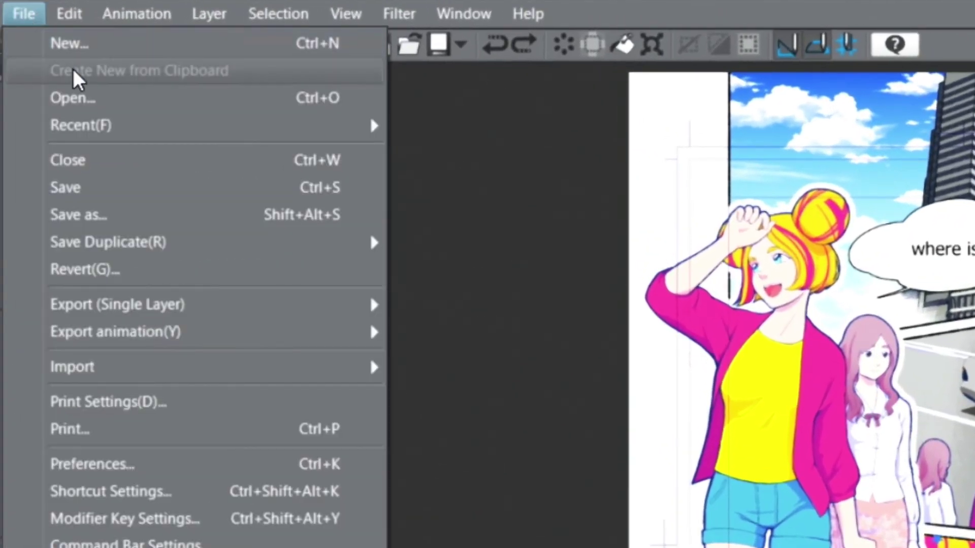
left_click(142, 187)
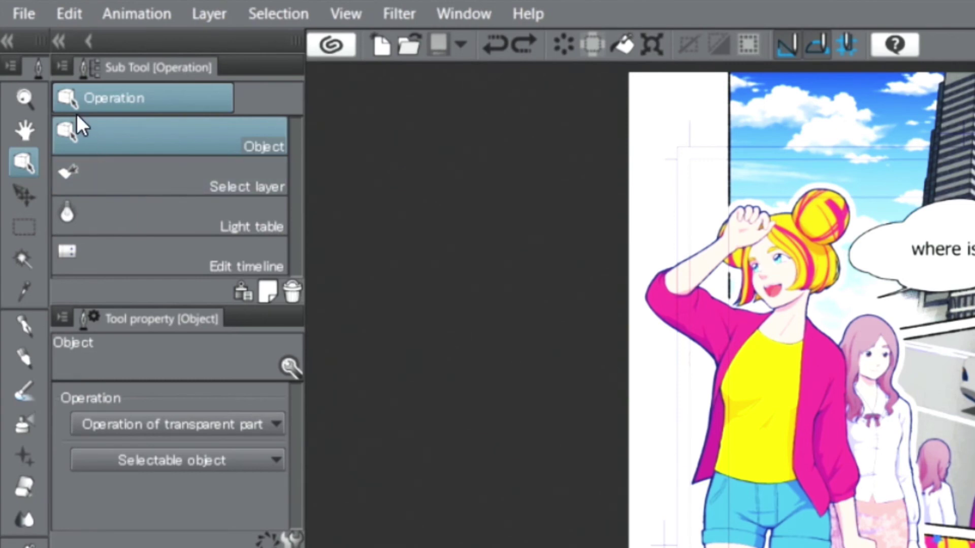
left_click(25, 14)
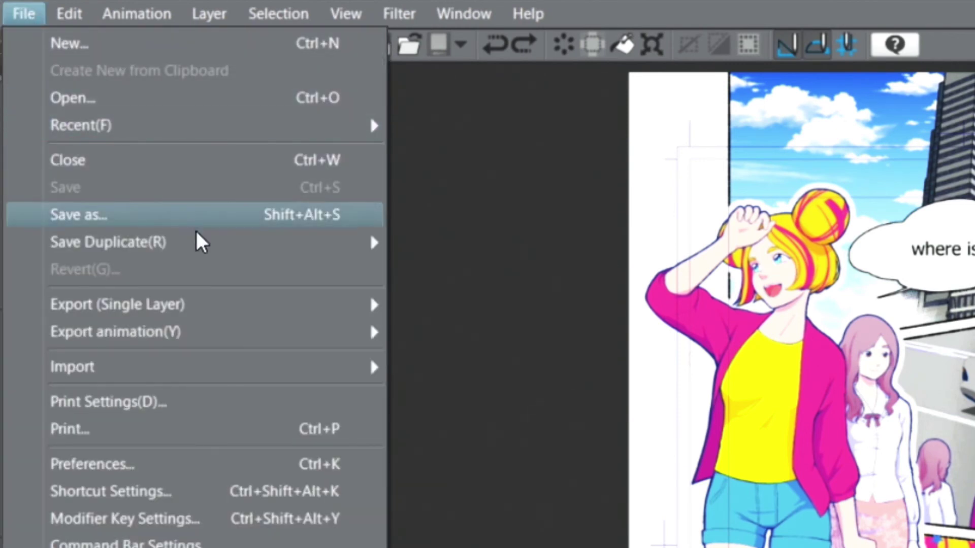
mouse_move(308, 303)
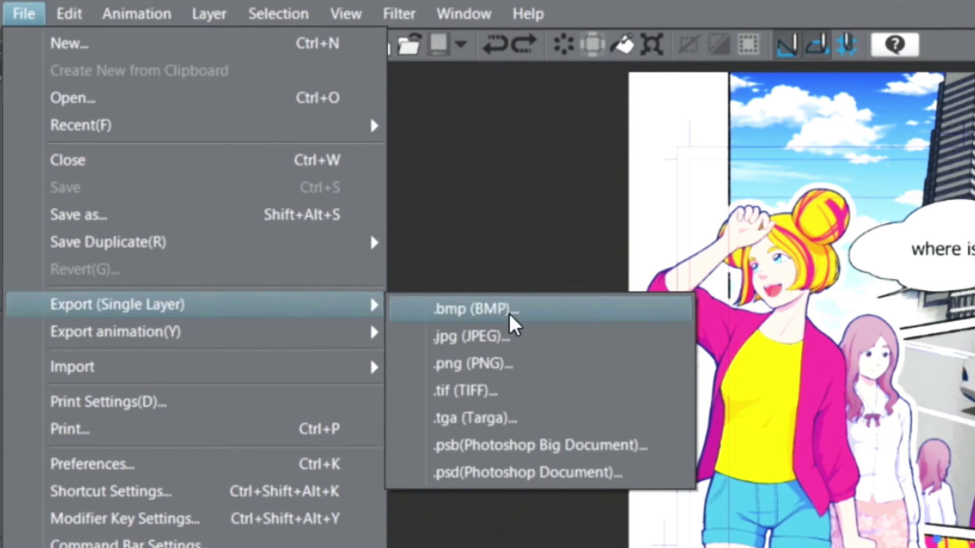
left_click(549, 338)
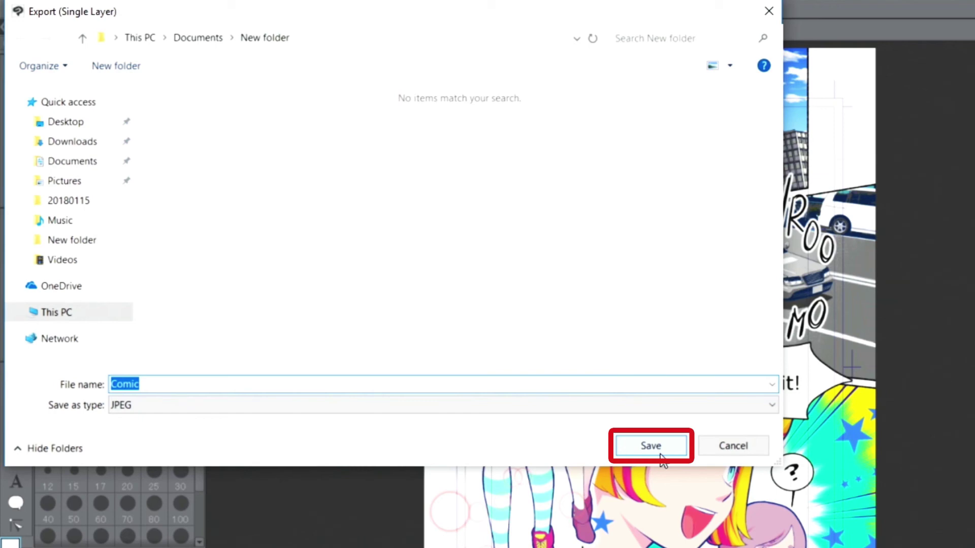
left_click(660, 455)
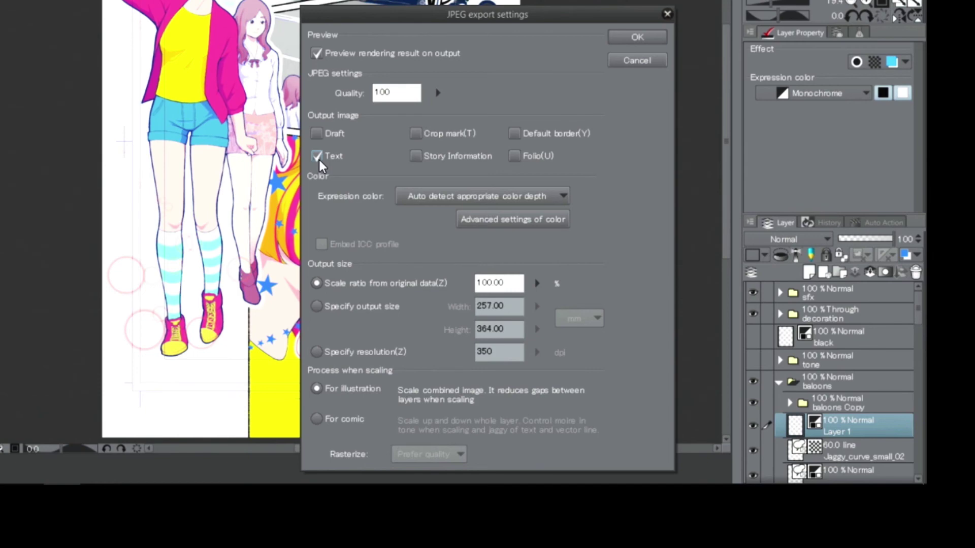
Set the JPEG expression color to RGB and specify the output size in px.
left_click(521, 197)
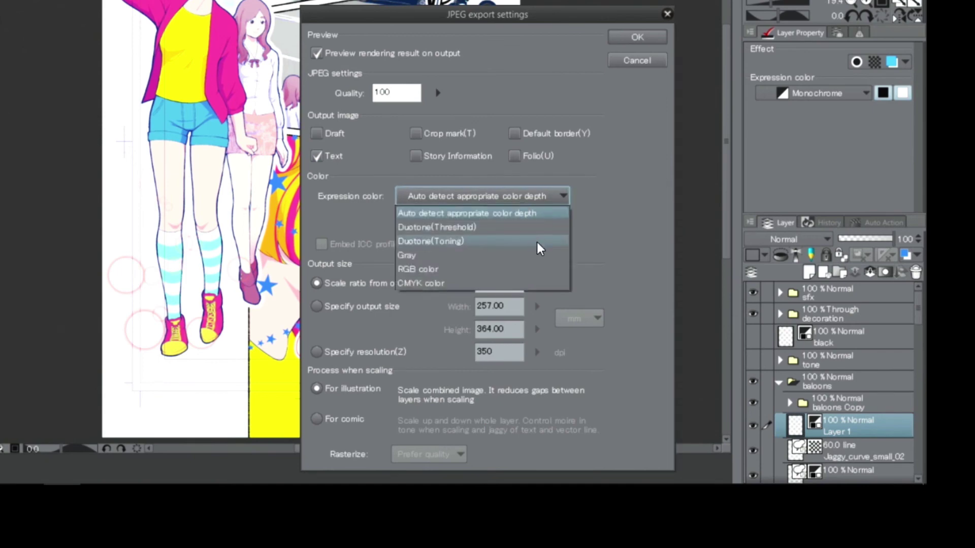
left_click(539, 270)
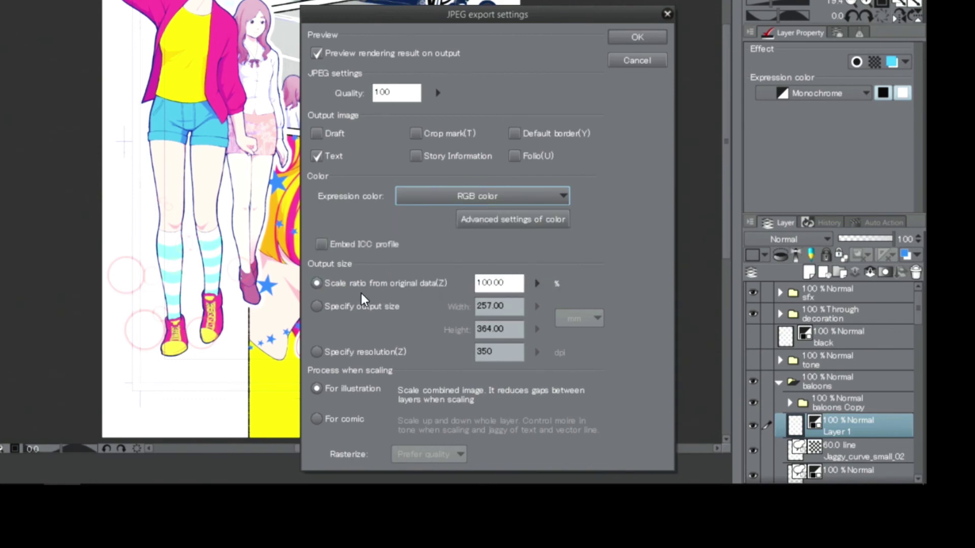
left_click(317, 307)
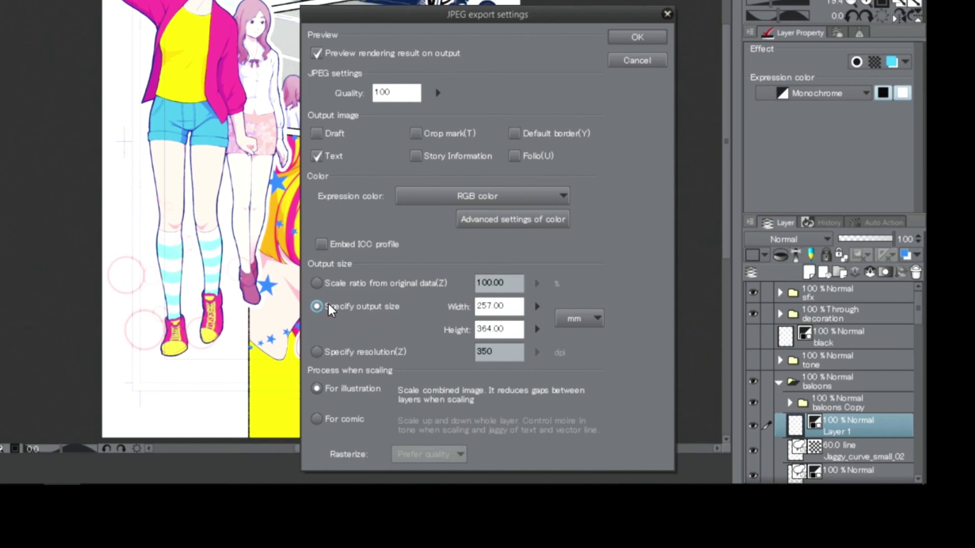
left_click(570, 323)
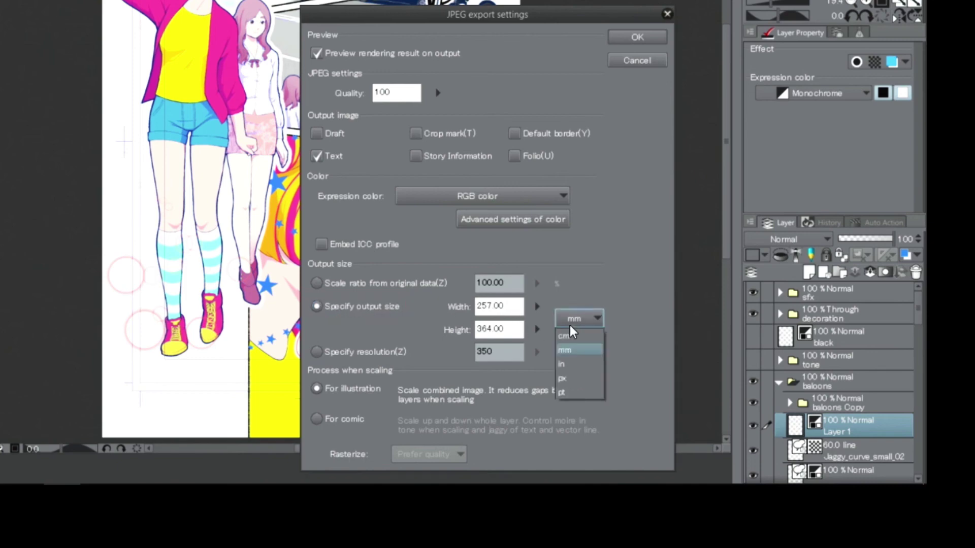
left_click(577, 380)
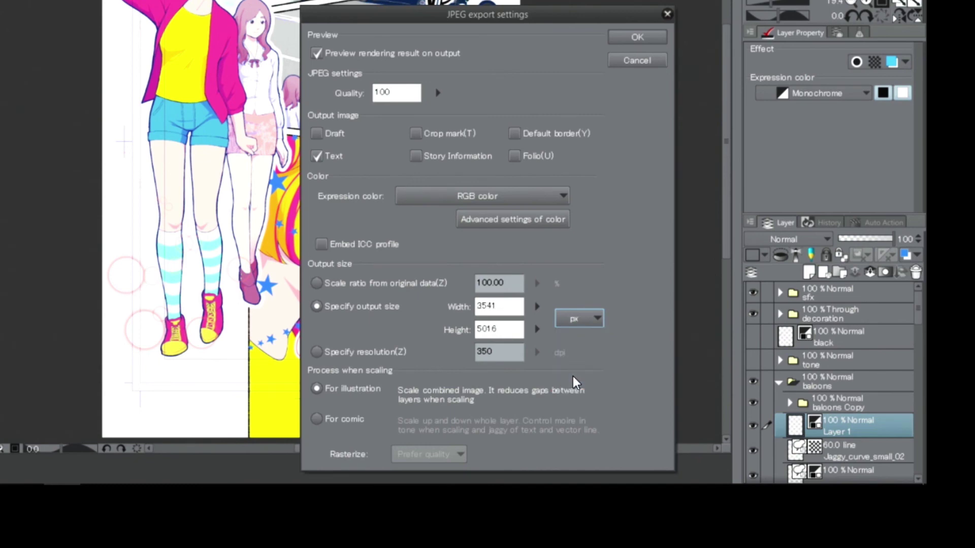
Lower the output height to 1000 px, giving 706 × 1000, and accept the settings.
left_click(539, 331)
left_click(549, 333)
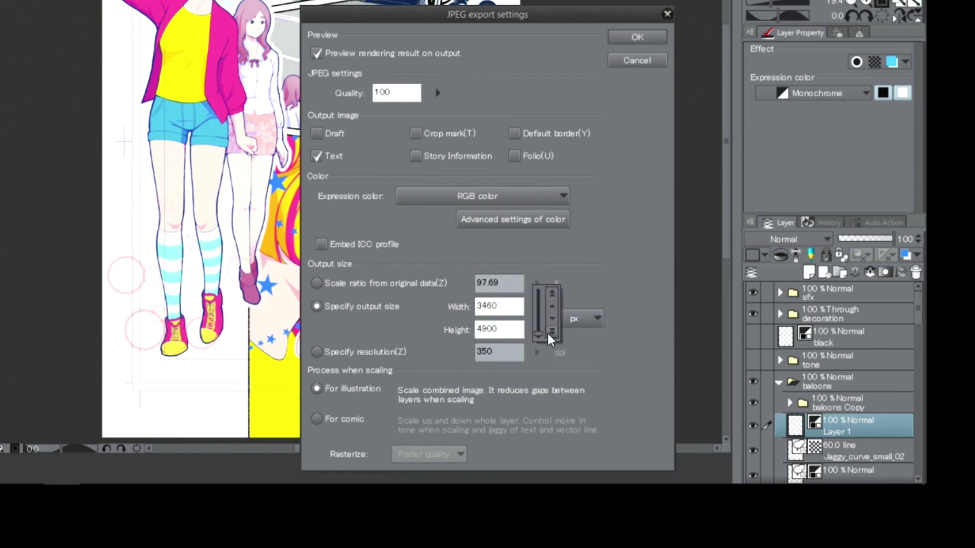
left_click(547, 331)
left_click(547, 331)
left_click(546, 331)
left_click(547, 331)
left_click(546, 331)
left_click(547, 331)
left_click(547, 331)
left_click(574, 337)
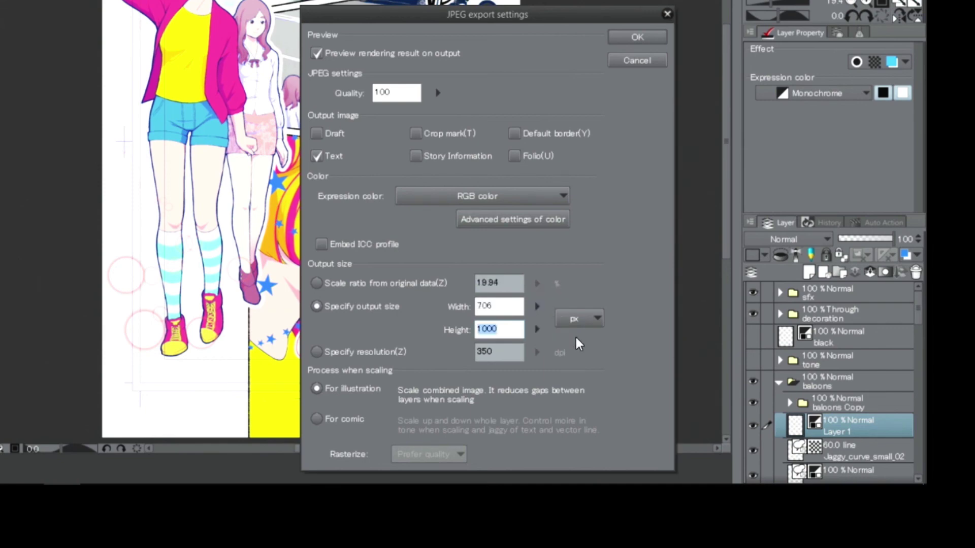
left_click(620, 45)
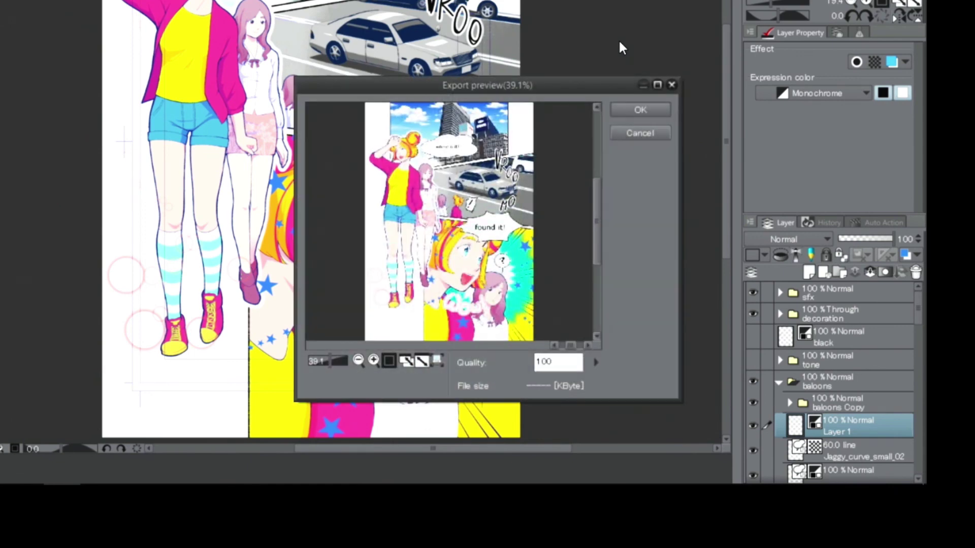
Confirm the export preview to write the Comic JPEG file.
left_click(657, 107)
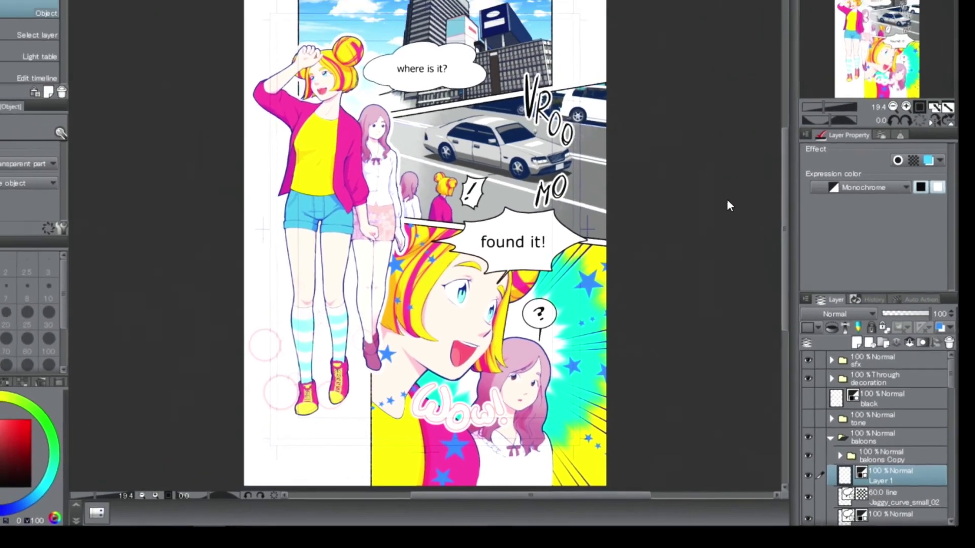